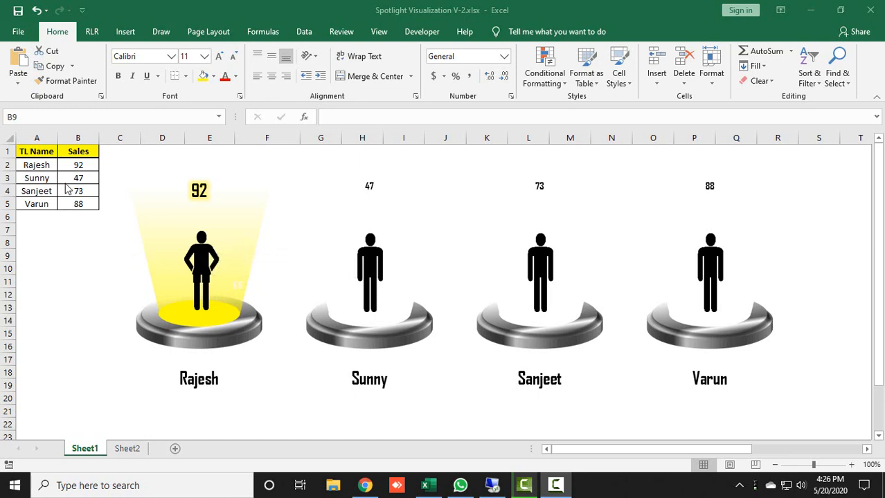
# Recalculate the worksheet several times to examine how the spotlight chart responds to changing sales figures.
pyautogui.moveTo(197, 270)
pyautogui.moveTo(222, 261)
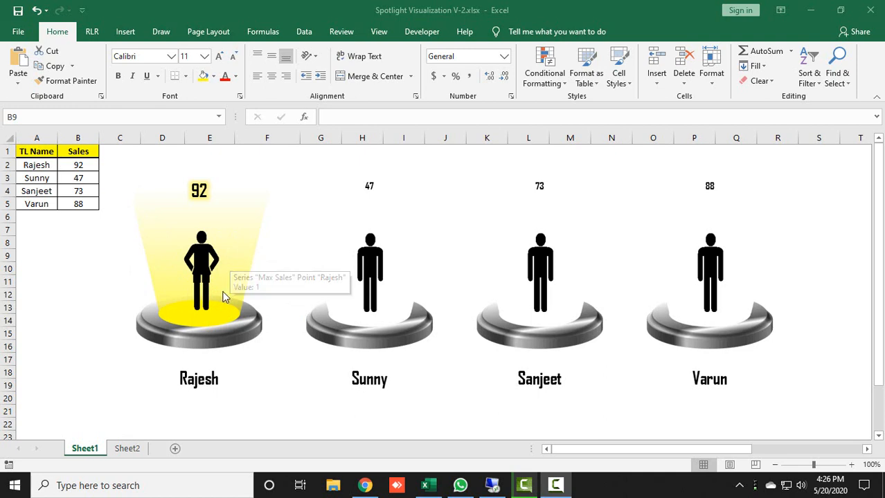
pyautogui.click(76, 257)
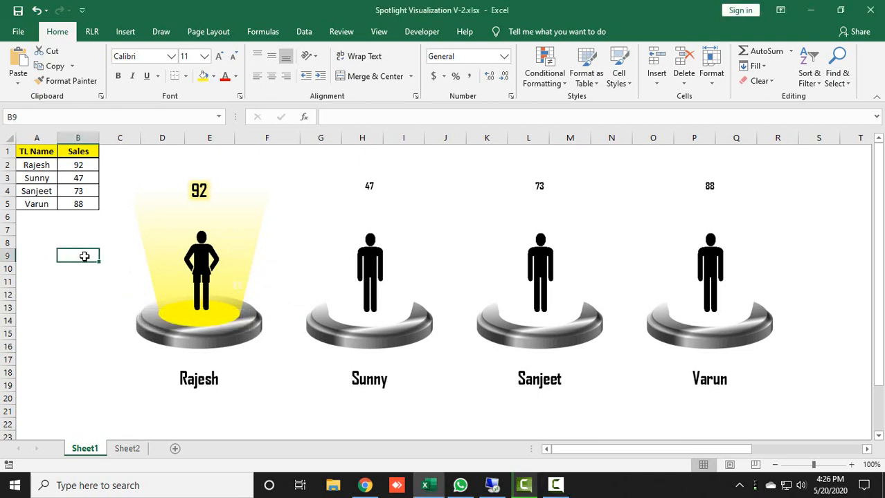
pyautogui.press('F9')
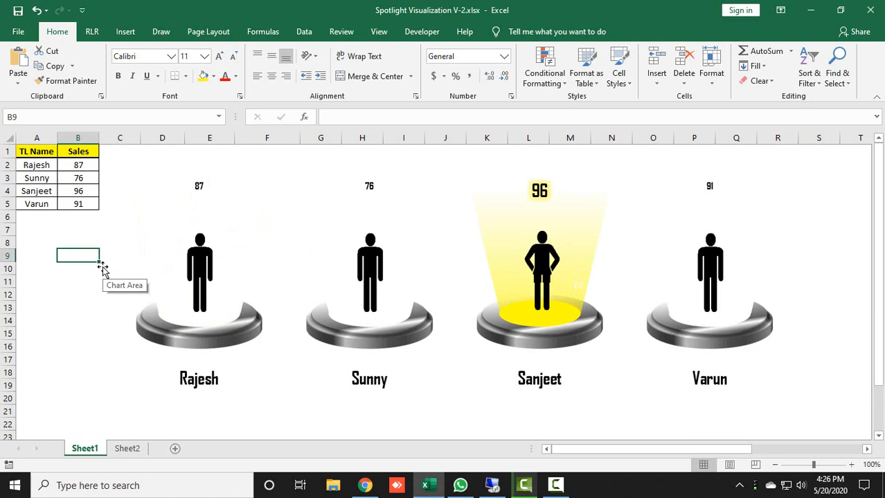
pyautogui.press('F9')
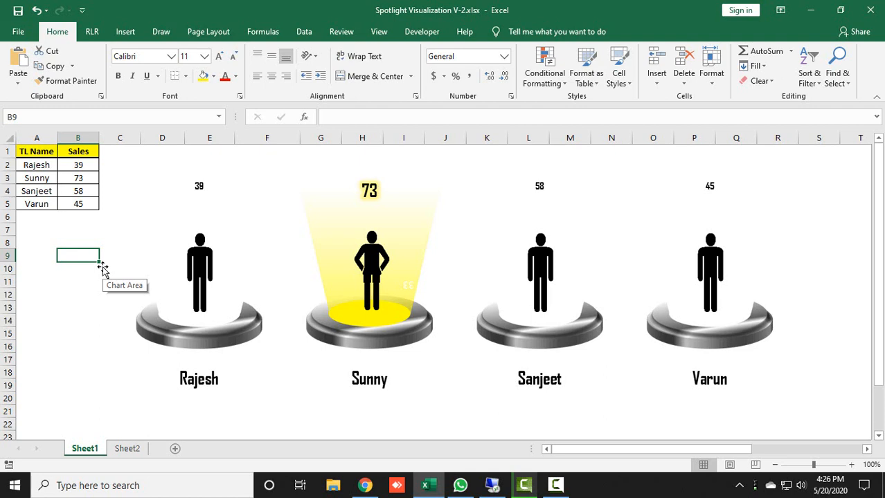
pyautogui.press('F9')
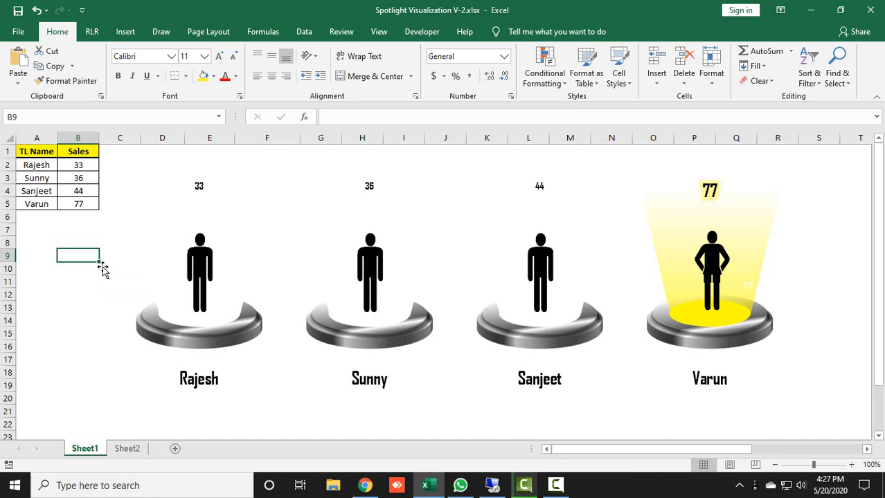
# Copy the TL Name and Sales table in A1:B5 into a new blank workbook, starting at cell A1.
pyautogui.hotkey('ctrl', 'Up')
pyautogui.hotkey('ctrl', 'Up')
pyautogui.press('Left')
pyautogui.hotkey('shift', 'Right')
pyautogui.hotkey('shift', 'Down')
pyautogui.hotkey('shift', 'Down')
pyautogui.hotkey('shift', 'Down')
pyautogui.hotkey('shift', 'Down')
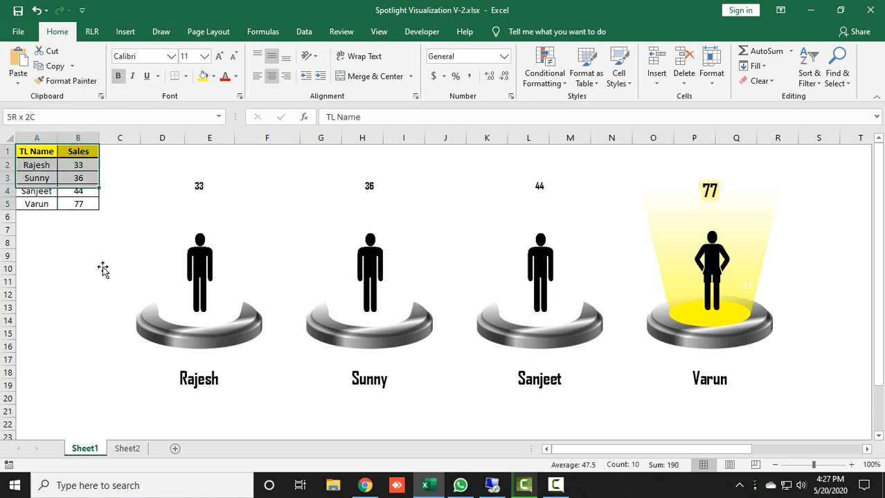
pyautogui.hotkey('ctrl', 'c')
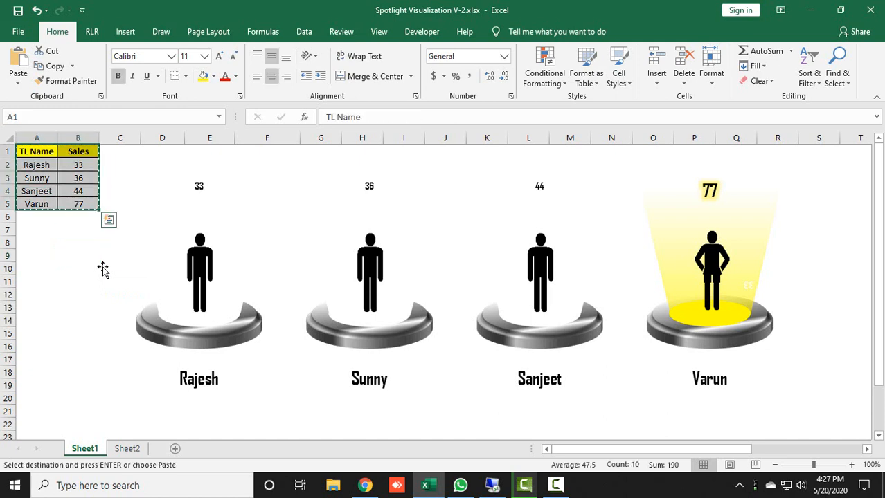
pyautogui.hotkey('ctrl', 'n')
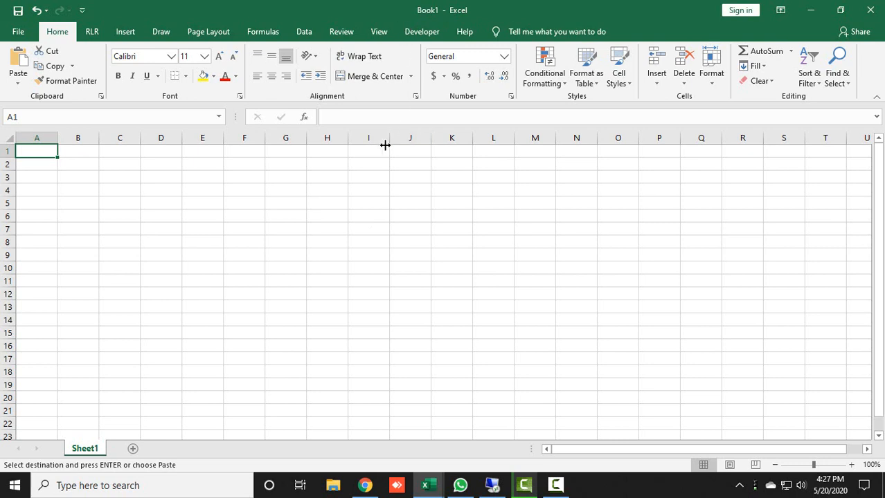
pyautogui.hotkey('ctrl', 'v')
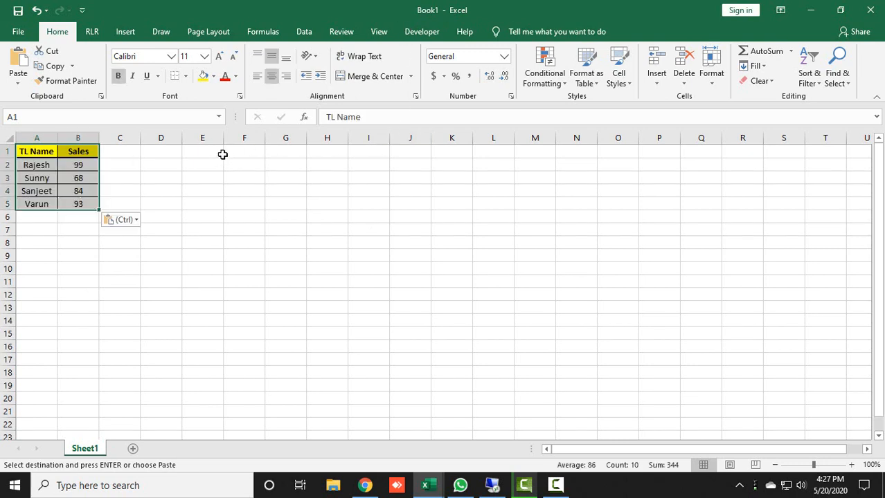
pyautogui.click(211, 189)
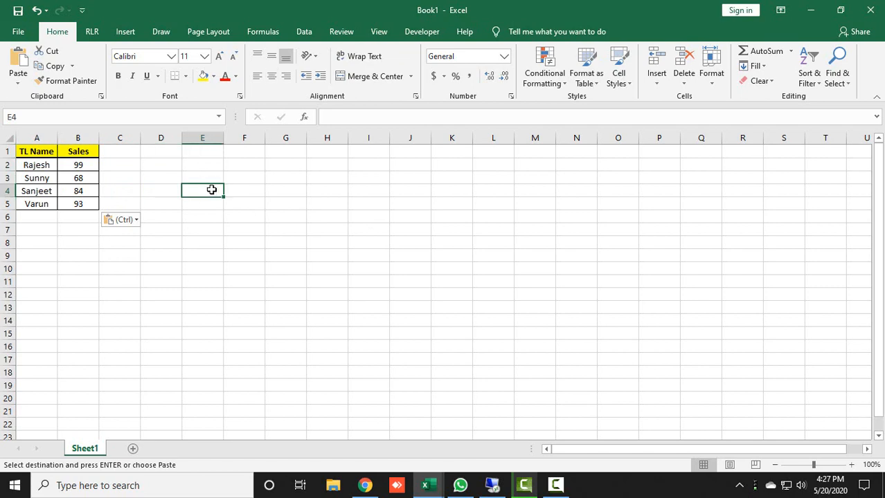
# Close Spotlight Visualization V-2.xlsx without saving and return to the new workbook containing the copied table.
pyautogui.click(810, 10)
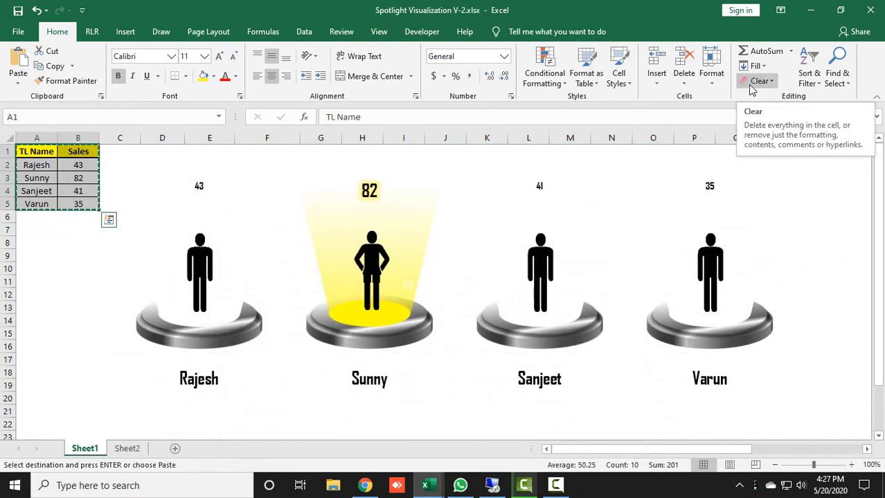
pyautogui.click(870, 11)
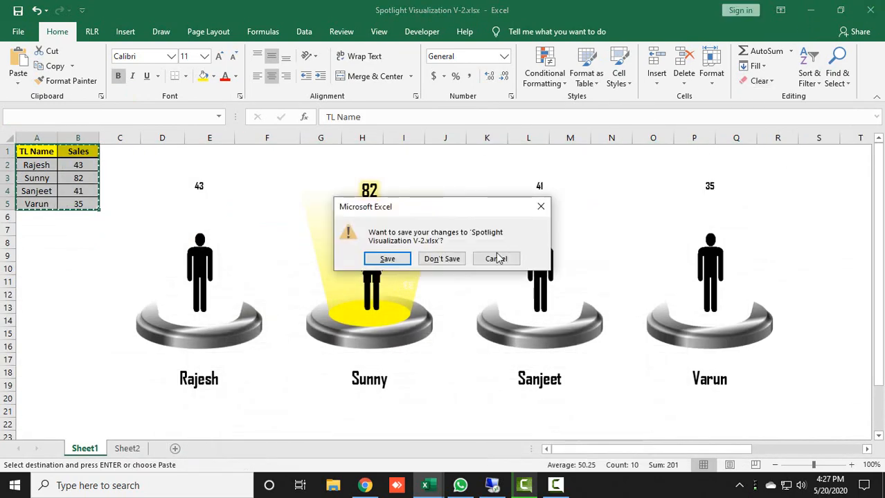
pyautogui.click(451, 262)
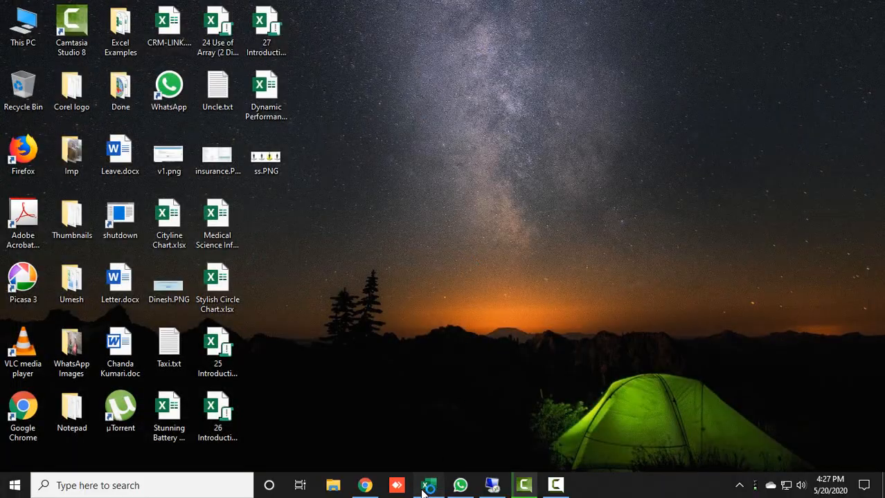
pyautogui.click(428, 485)
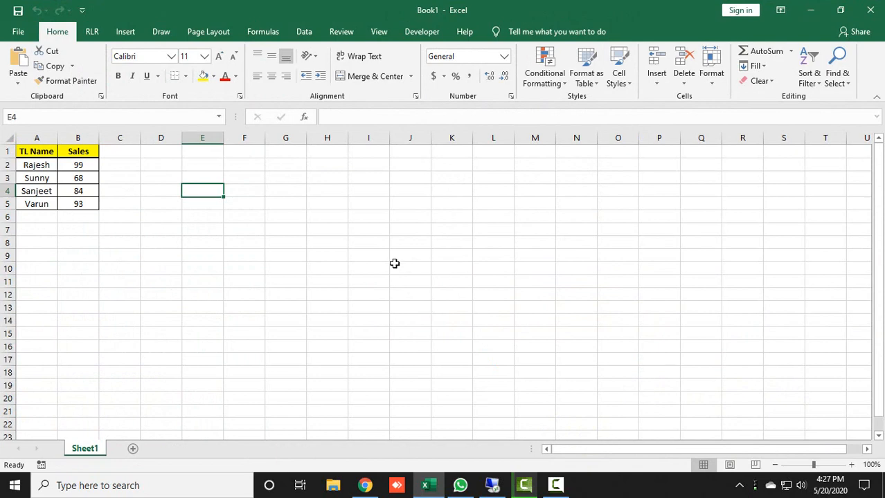
# Hide the gridlines on Sheet1 of the new workbook.
pyautogui.press('Right')
pyautogui.press('Right')
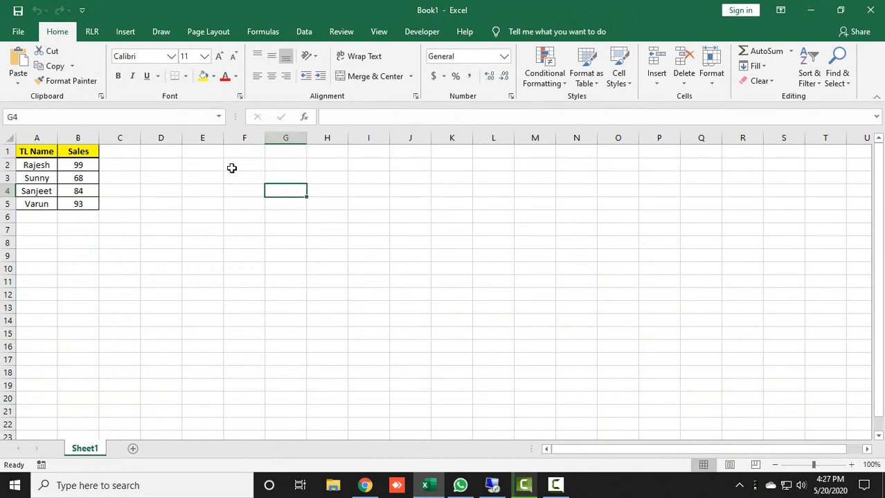
pyautogui.click(381, 32)
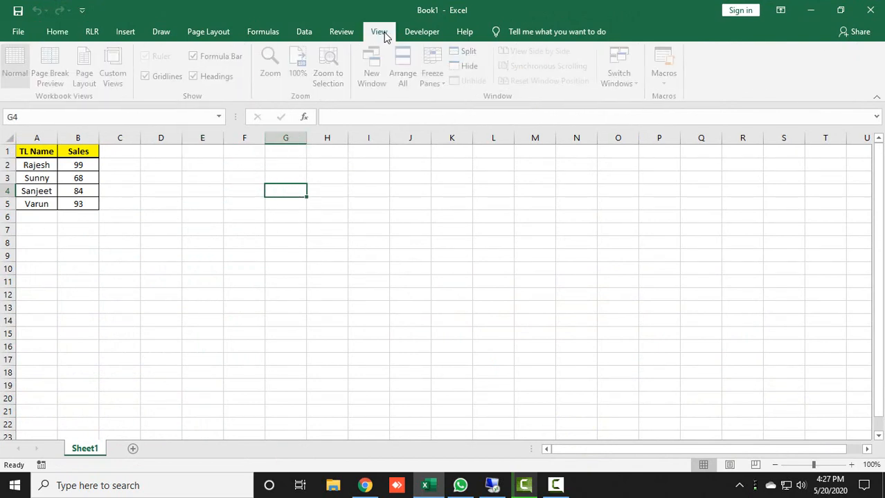
pyautogui.click(182, 78)
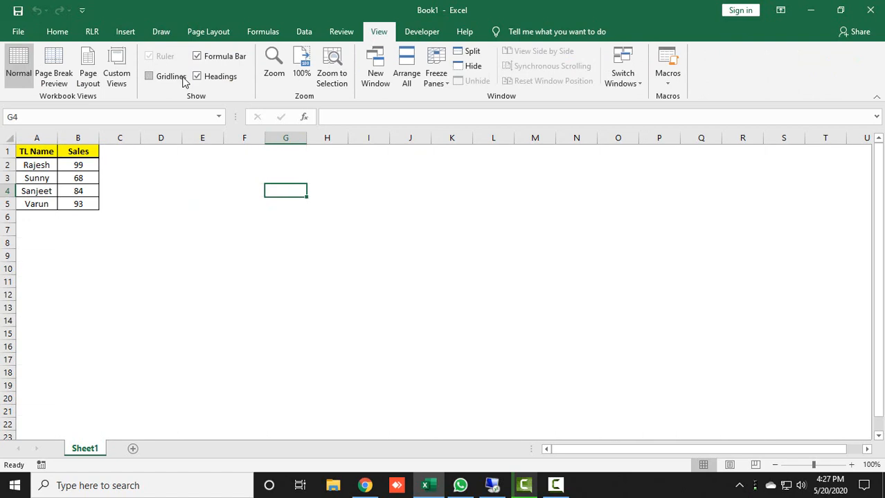
pyautogui.click(195, 260)
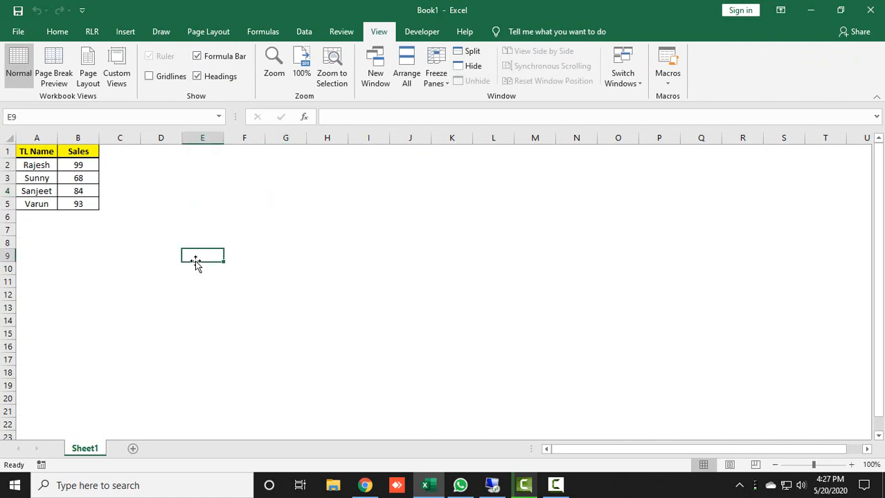
# Draw a circle about 1.63 inches in diameter on the empty sheet area and duplicate it beside the original.
pyautogui.click(122, 35)
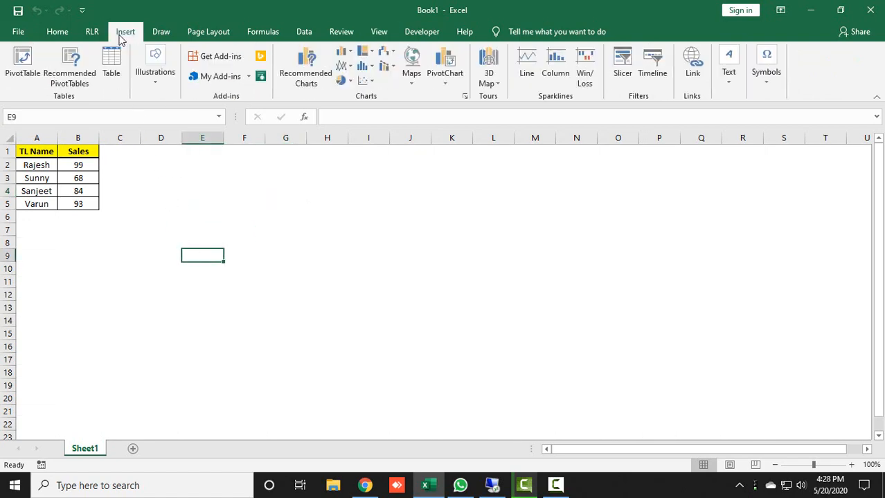
pyautogui.click(156, 84)
pyautogui.click(185, 143)
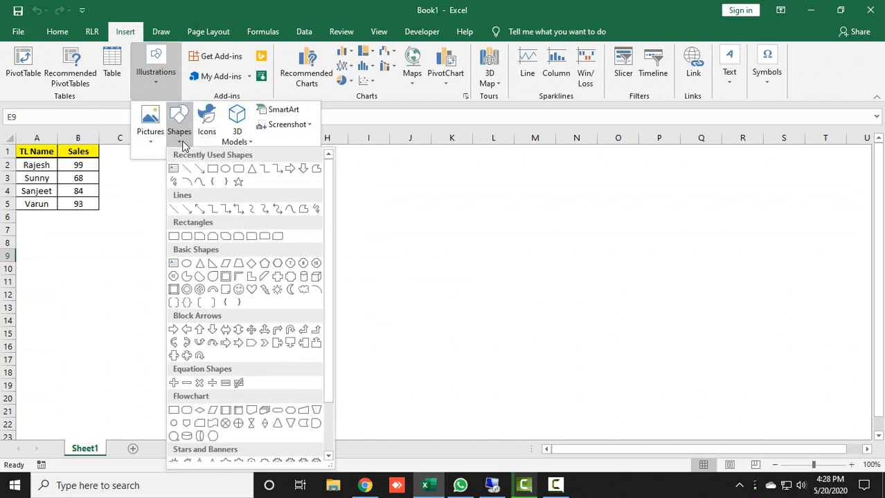
pyautogui.click(188, 263)
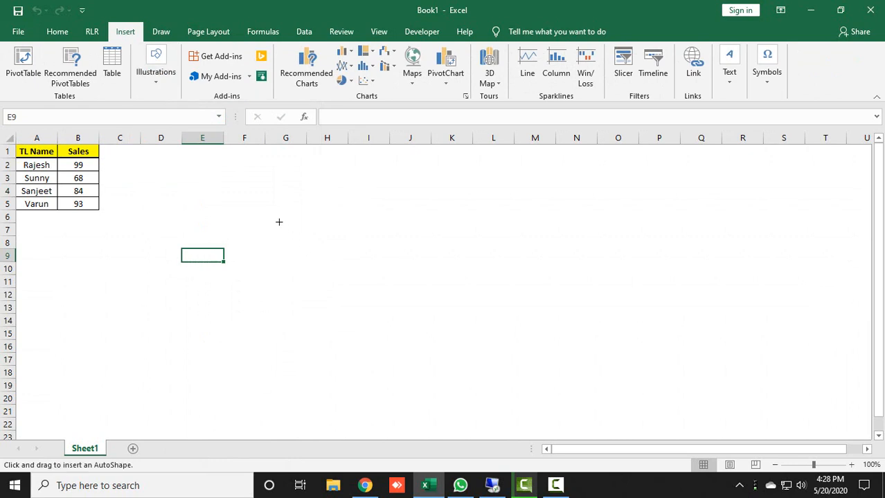
pyautogui.moveTo(276, 216)
pyautogui.mouseDown()
pyautogui.moveTo(365, 317)
pyautogui.moveTo(377, 317)
pyautogui.mouseUp()
pyautogui.moveTo(330, 273); pyautogui.dragTo(425, 267)
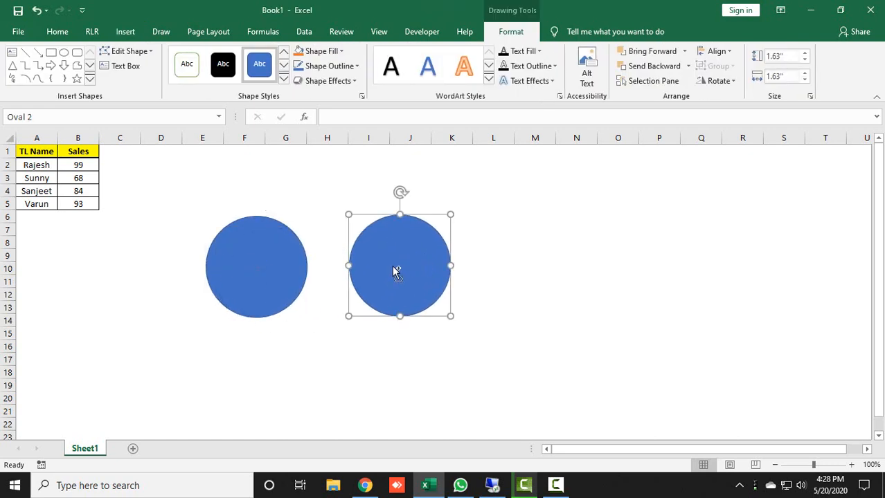
# Align the two circles by center and middle so that one lies exactly over the other.
pyautogui.keyDown('shift'); pyautogui.click(252, 269); pyautogui.keyUp('shift')
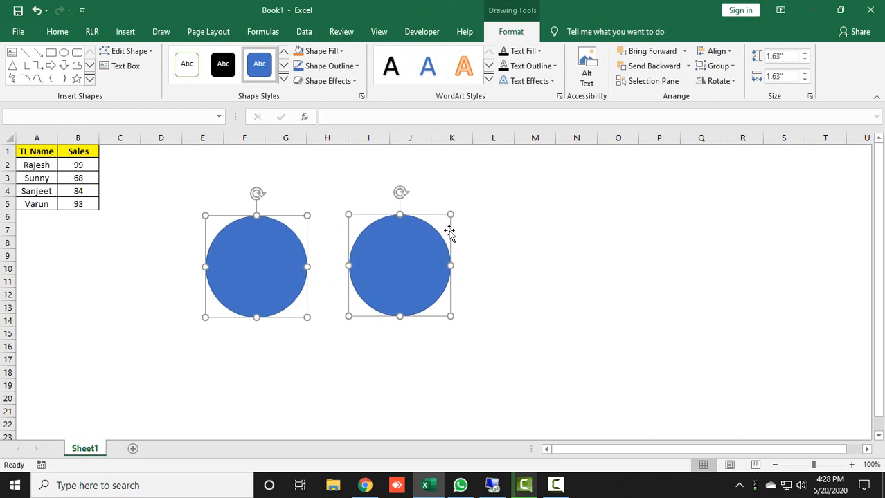
pyautogui.click(717, 52)
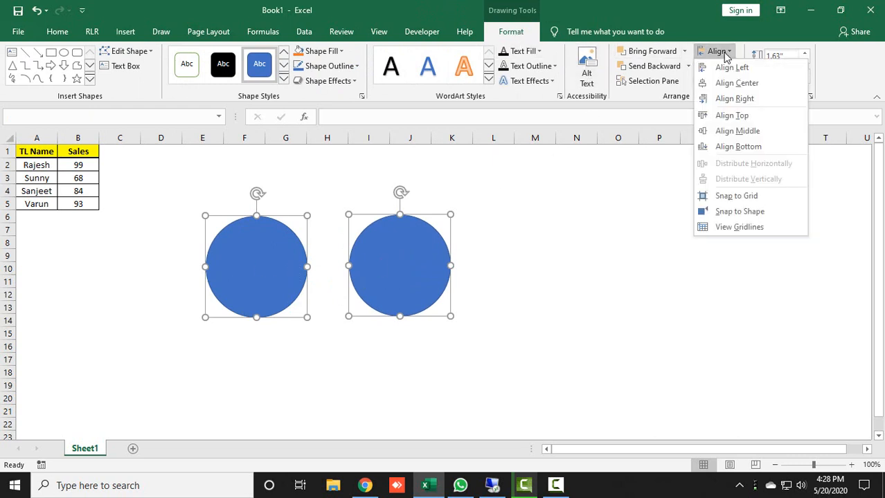
pyautogui.click(736, 83)
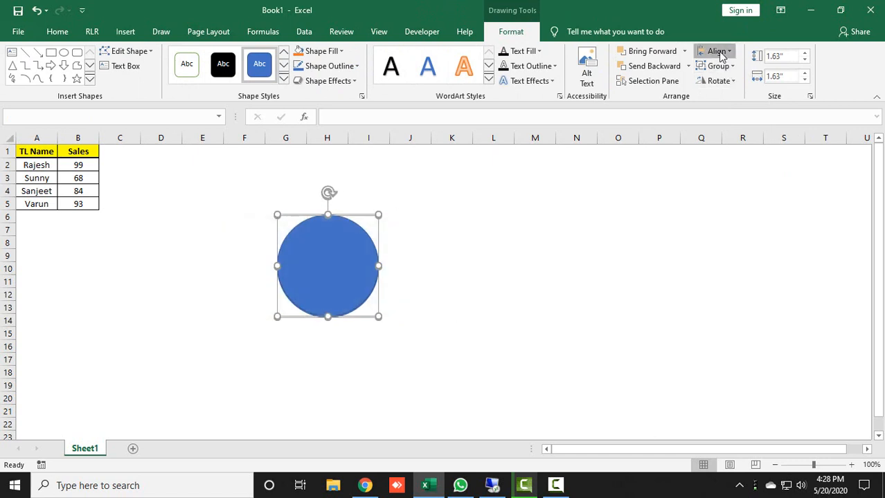
pyautogui.click(718, 52)
pyautogui.click(745, 131)
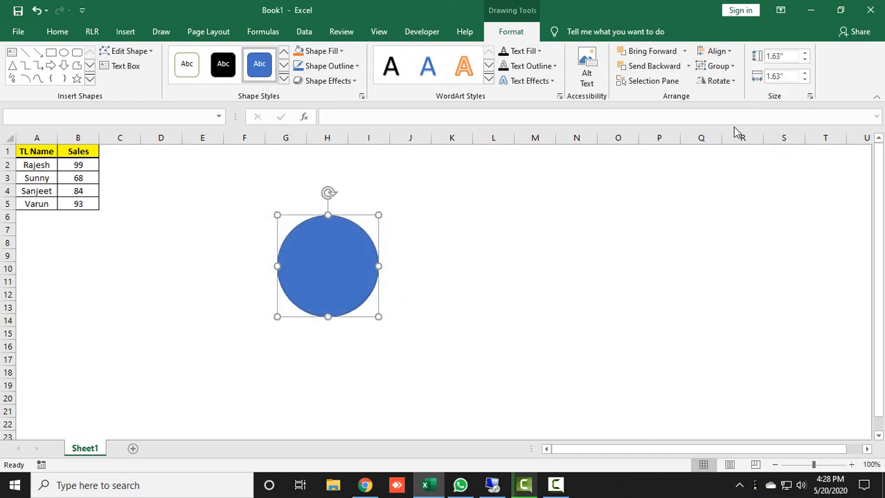
pyautogui.click(550, 204)
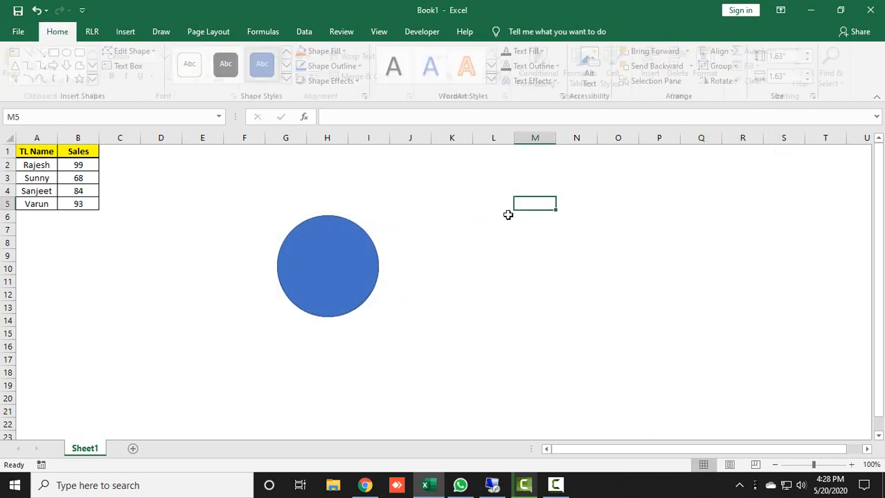
# Shrink the front circle around its center to about 1.24 inches in diameter.
pyautogui.click(339, 261)
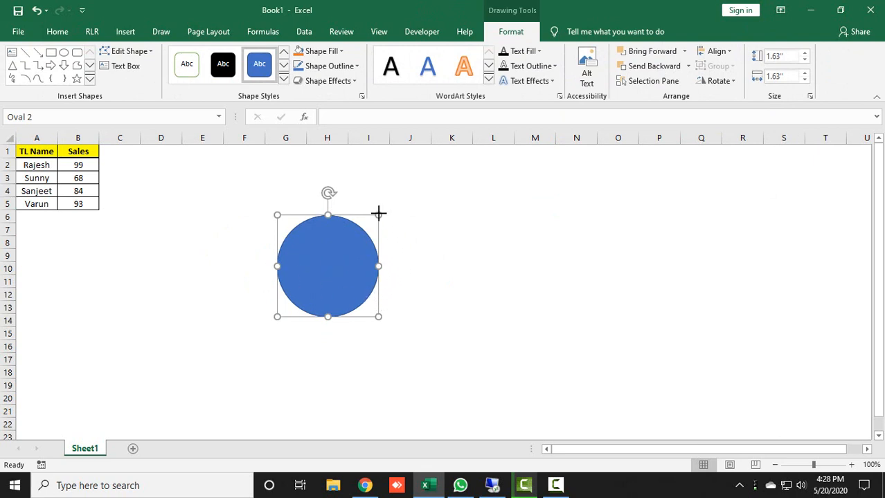
pyautogui.moveTo(375, 212); pyautogui.dragTo(376, 233)
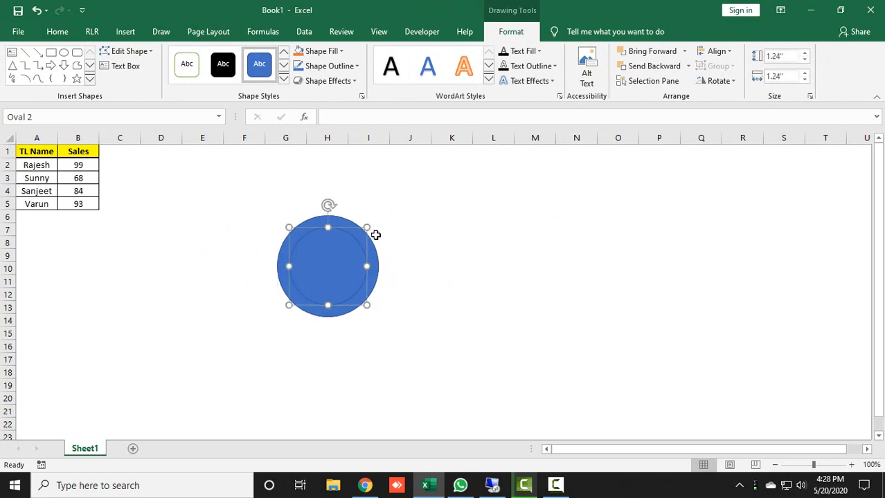
pyautogui.click(453, 255)
# Fill the smaller inner circle with standard yellow and remove its outline.
pyautogui.click(323, 261)
pyautogui.click(320, 51)
pyautogui.click(331, 167)
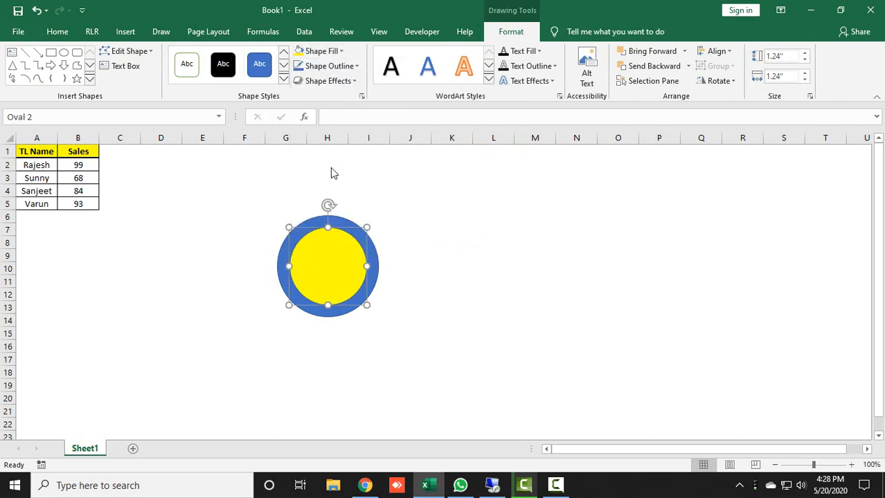
pyautogui.click(331, 66)
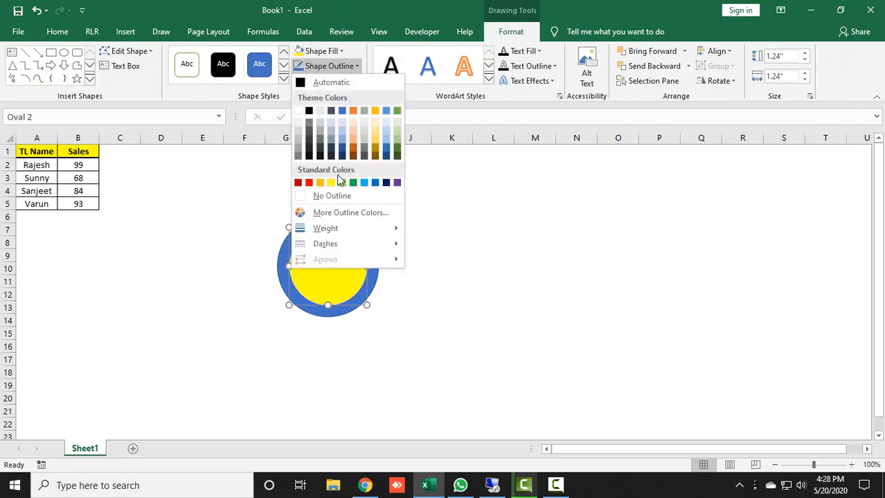
pyautogui.click(333, 198)
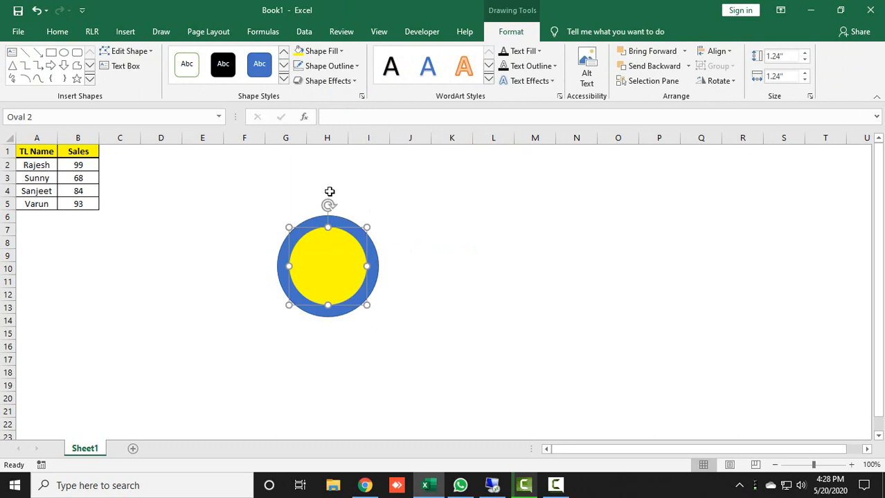
pyautogui.click(443, 246)
# Remove the outline from the larger blue circle.
pyautogui.click(355, 230)
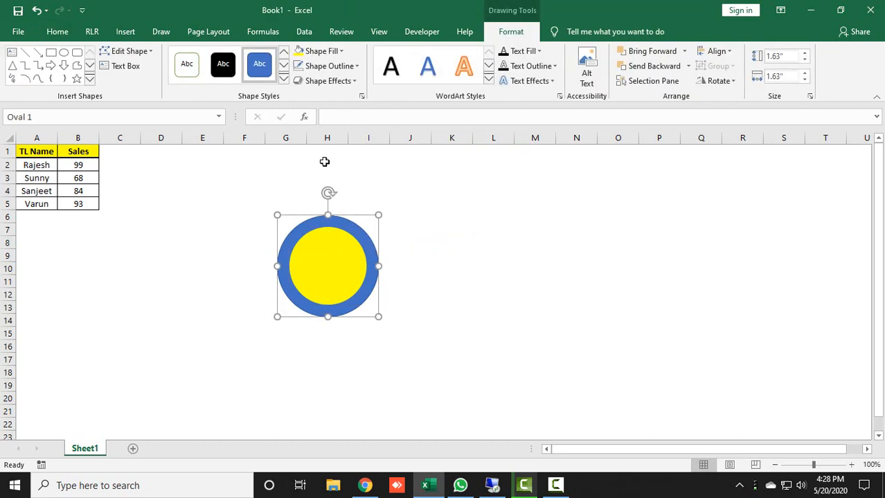
pyautogui.click(331, 65)
pyautogui.click(340, 196)
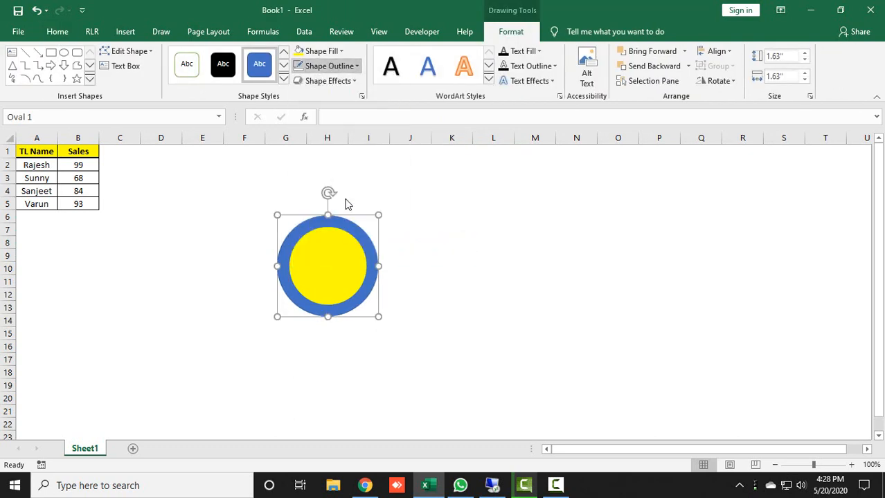
# Change the fill of the larger outer circle from solid to a gradient fill.
pyautogui.rightClick(350, 201)
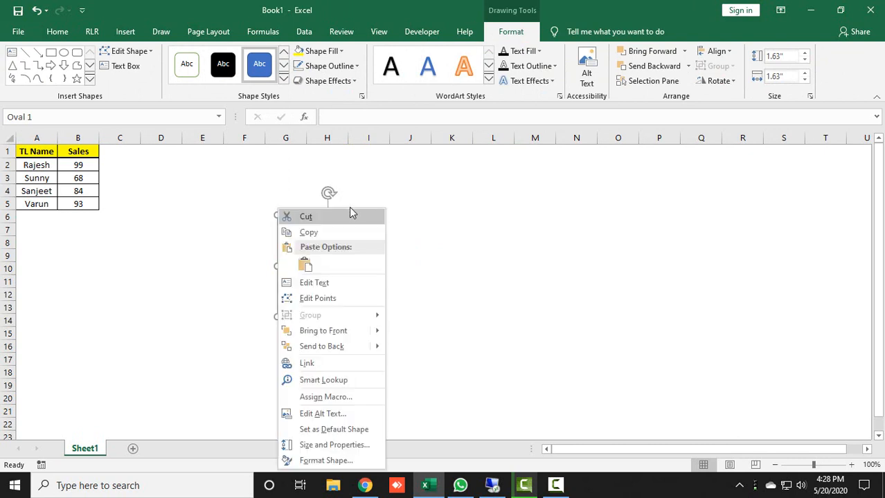
pyautogui.click(320, 461)
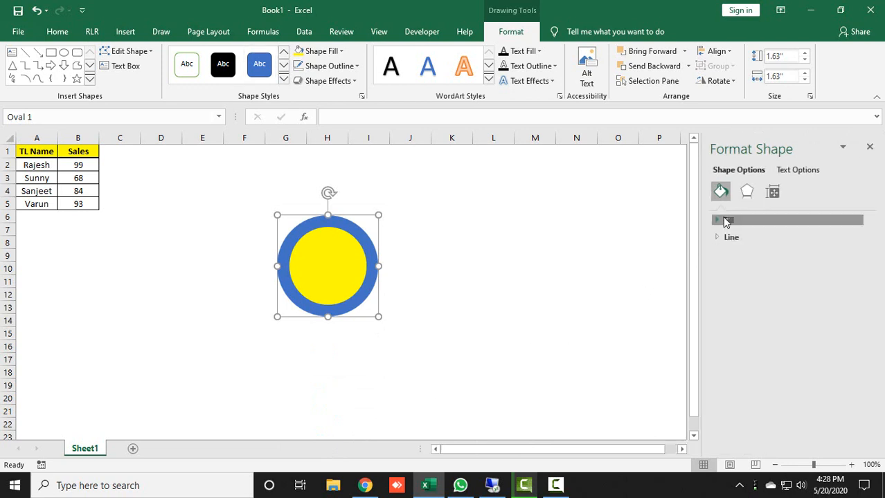
pyautogui.click(727, 220)
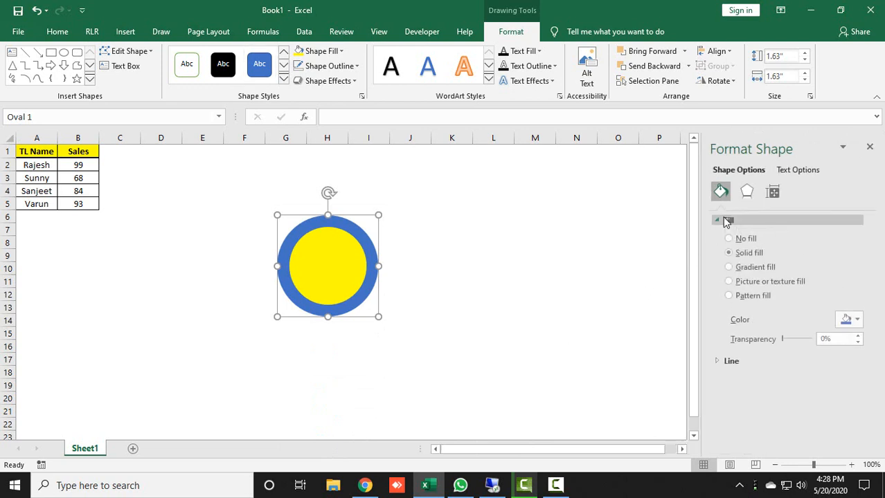
pyautogui.click(736, 270)
pyautogui.scroll(-3, 873, 356)
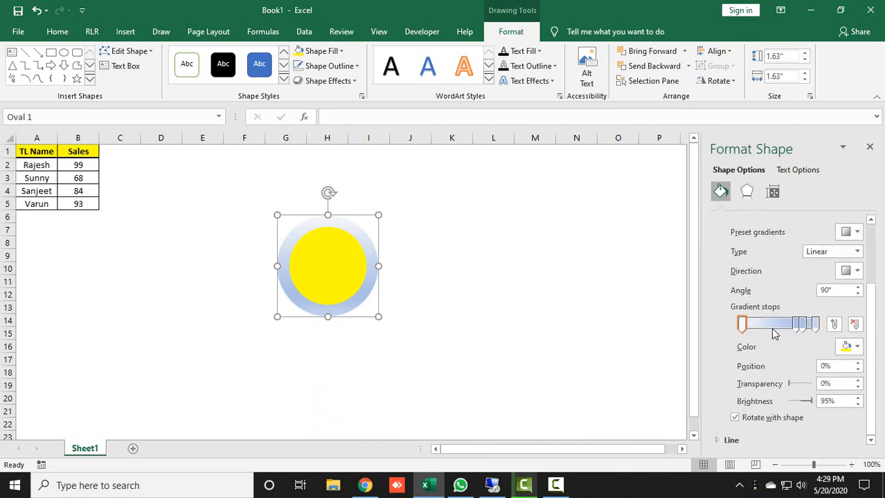
# Color the outer circle's first gradient stop White, Darker 5%, and its second stop, at 74%, Black, Lighter 50%.
pyautogui.click(742, 324)
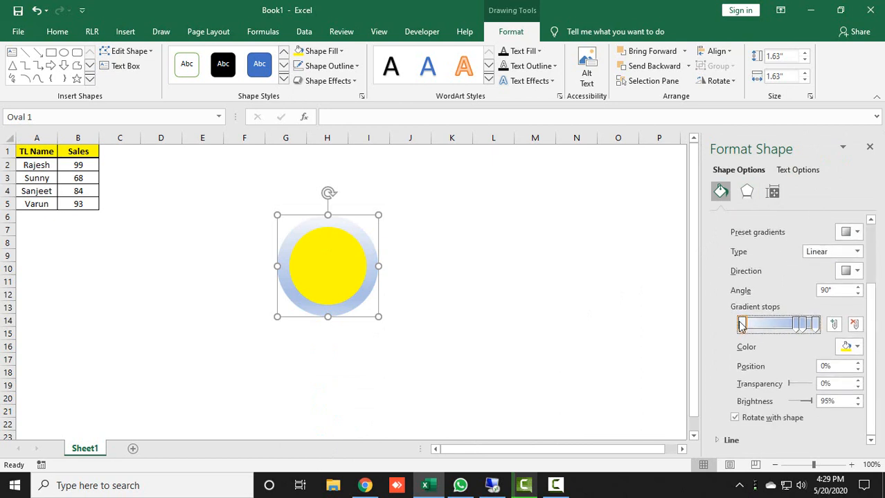
pyautogui.click(848, 348)
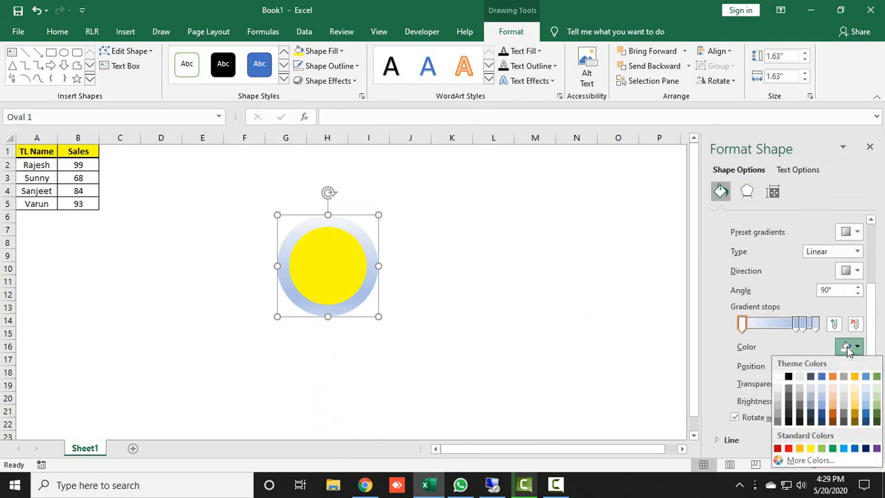
pyautogui.click(777, 393)
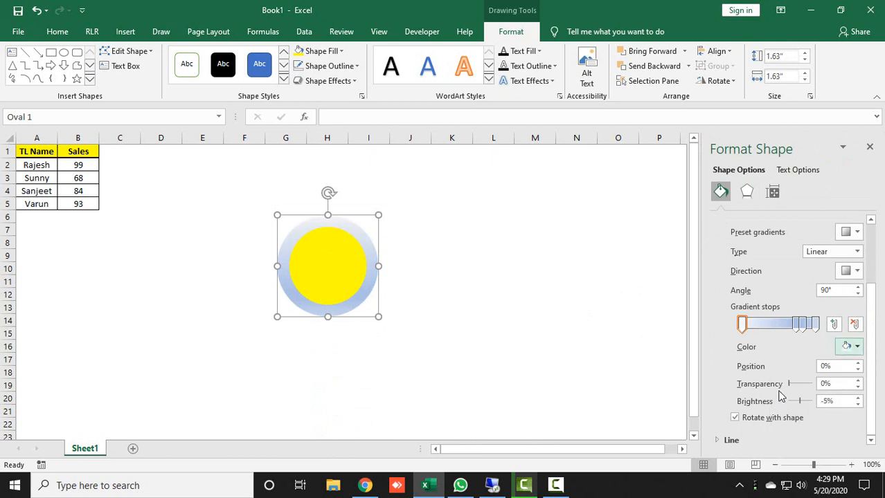
pyautogui.click(797, 325)
pyautogui.click(846, 348)
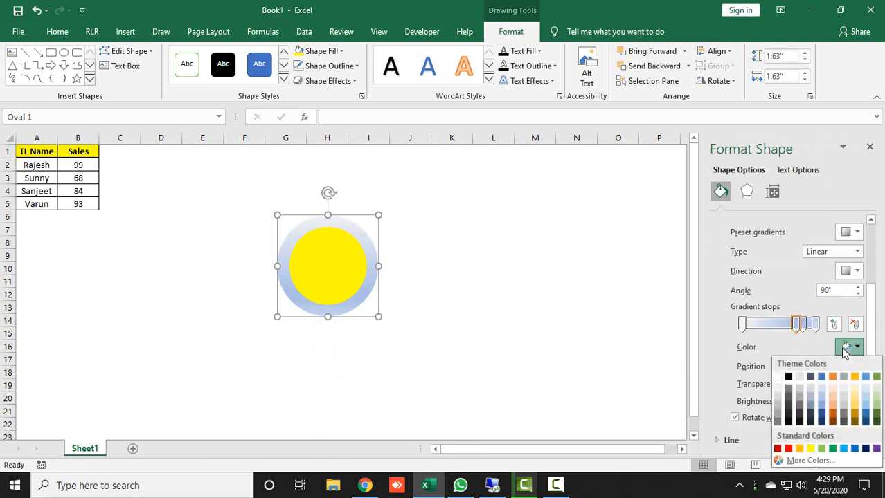
pyautogui.click(788, 389)
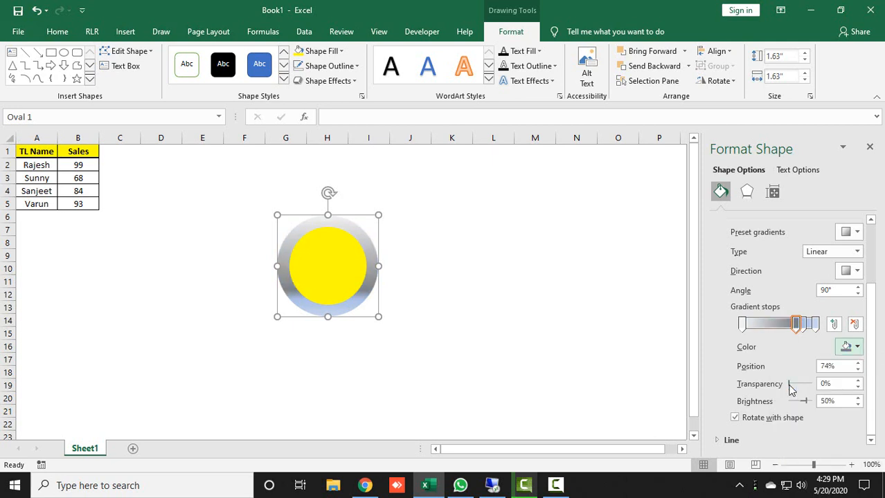
# Color the outer circle's third gradient stop a darker shade of white and its last stop, at 100%, Black, Lighter 15%.
pyautogui.click(803, 325)
pyautogui.click(846, 347)
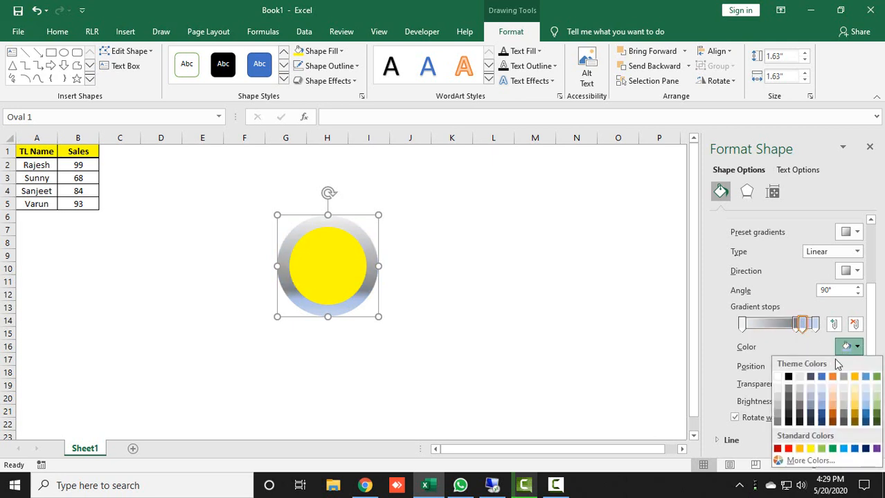
pyautogui.click(779, 416)
pyautogui.click(815, 324)
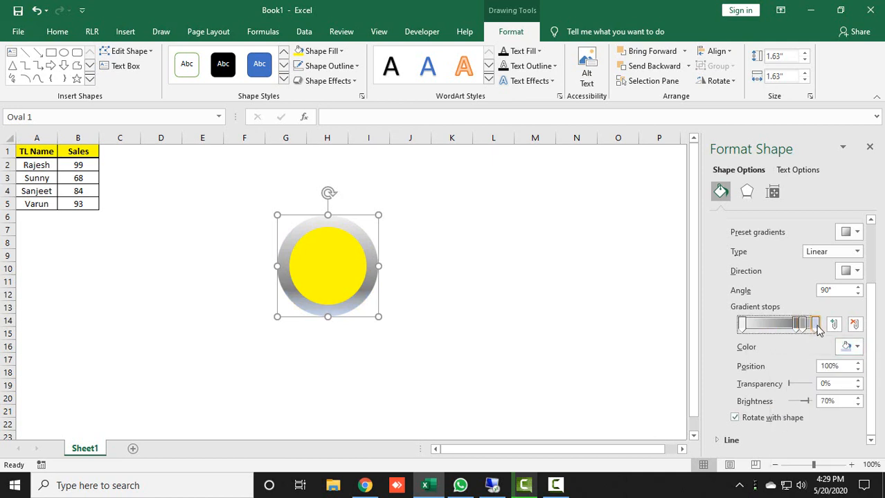
pyautogui.click(849, 347)
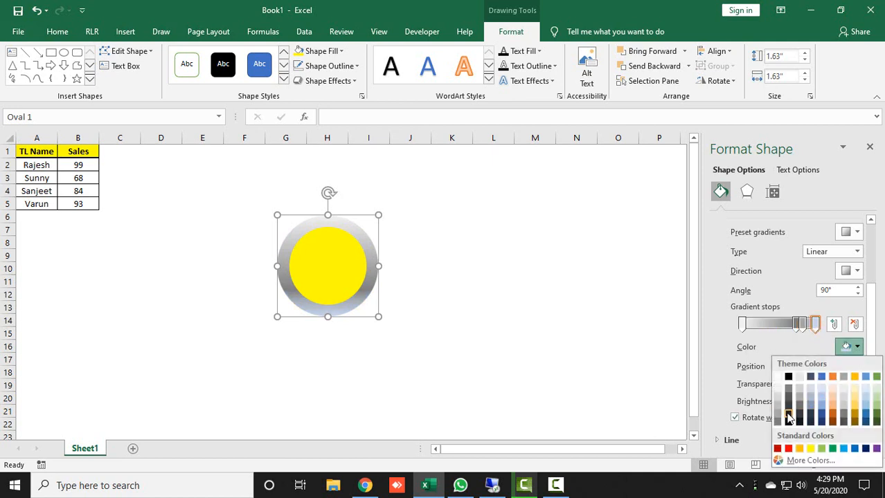
pyautogui.click(788, 416)
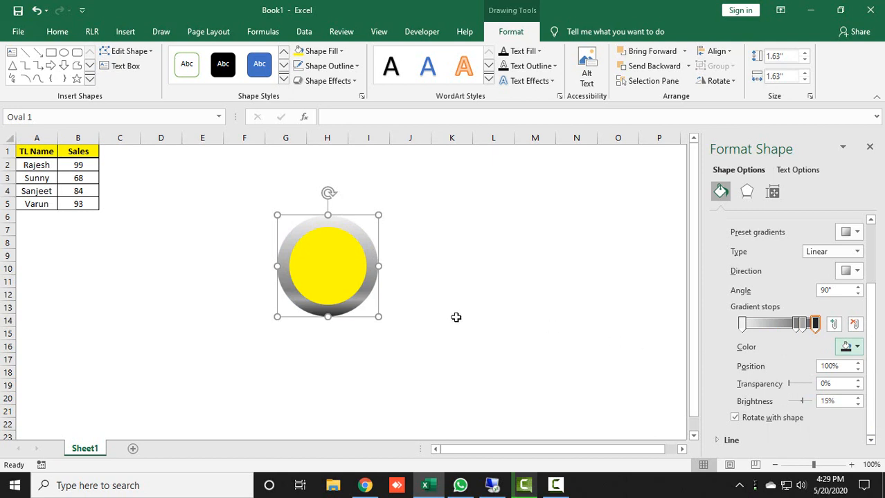
pyautogui.click(450, 268)
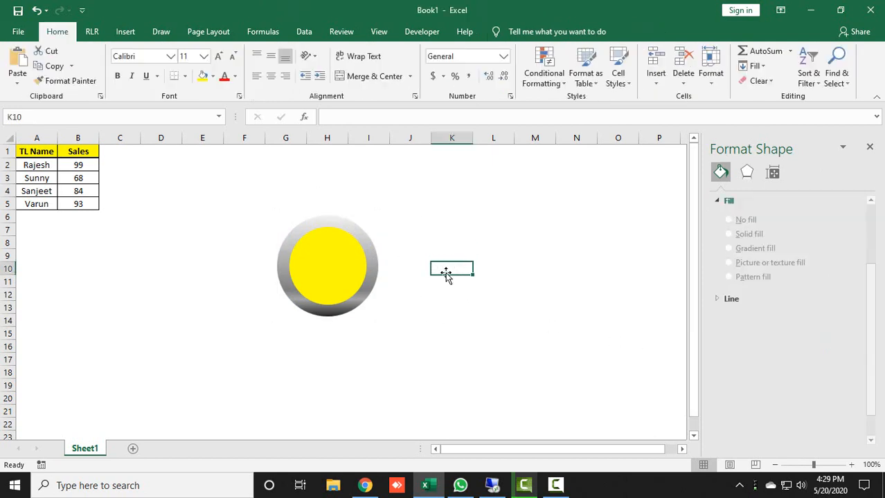
# Group the yellow and grey circles and move the group sideways over columns E to G.
pyautogui.click(310, 244)
pyautogui.keyDown('shift'); pyautogui.click(339, 225); pyautogui.keyUp('shift')
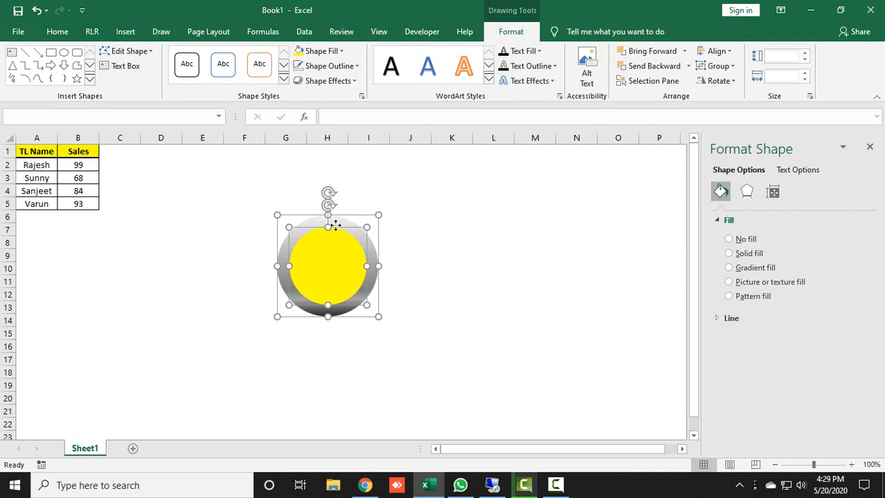
pyautogui.rightClick(335, 225)
pyautogui.moveTo(414, 301)
pyautogui.click(475, 300)
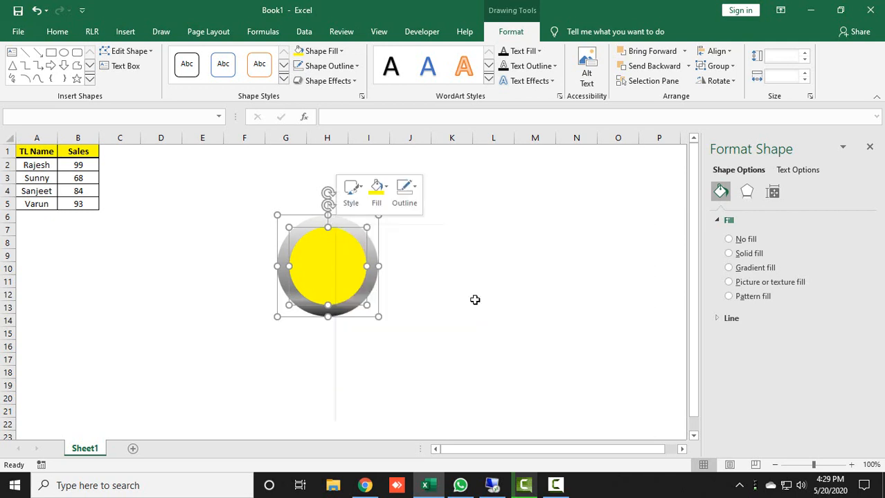
pyautogui.moveTo(350, 211); pyautogui.dragTo(276, 209)
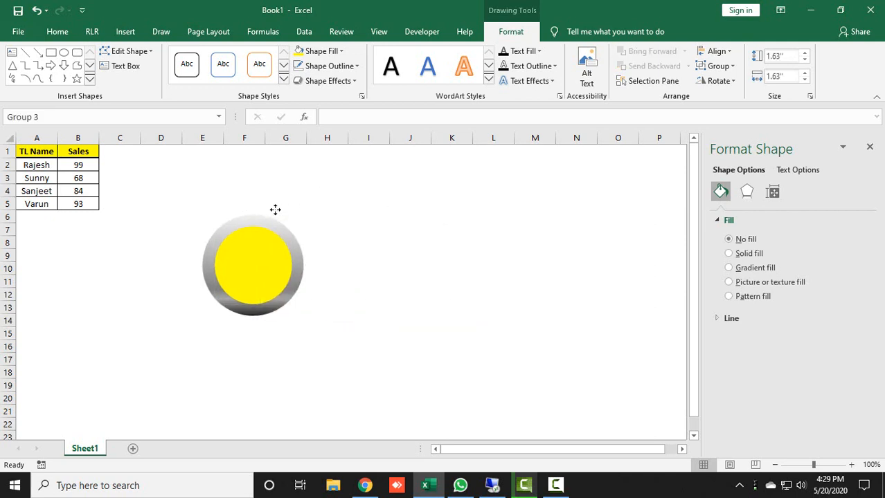
pyautogui.click(414, 262)
# Apply the Convex top bevel, 6 pt wide and 6 pt high, to the grey outer circle inside the group.
pyautogui.click(281, 232)
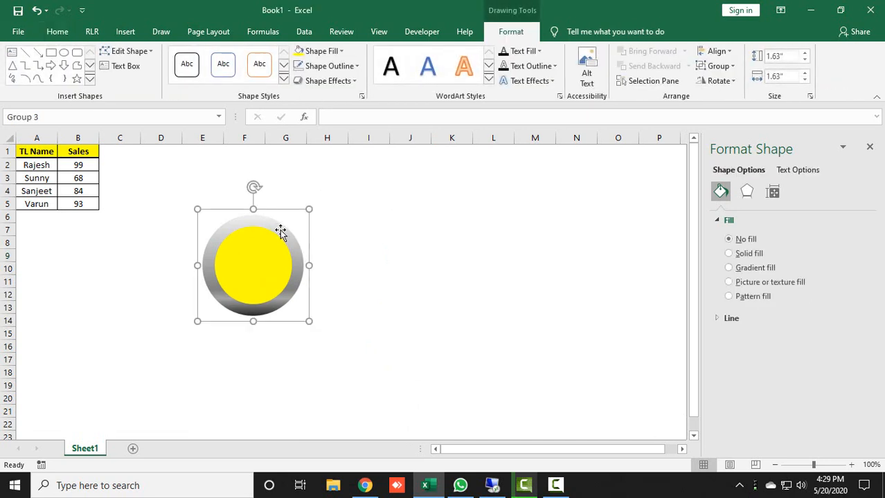
pyautogui.click(281, 232)
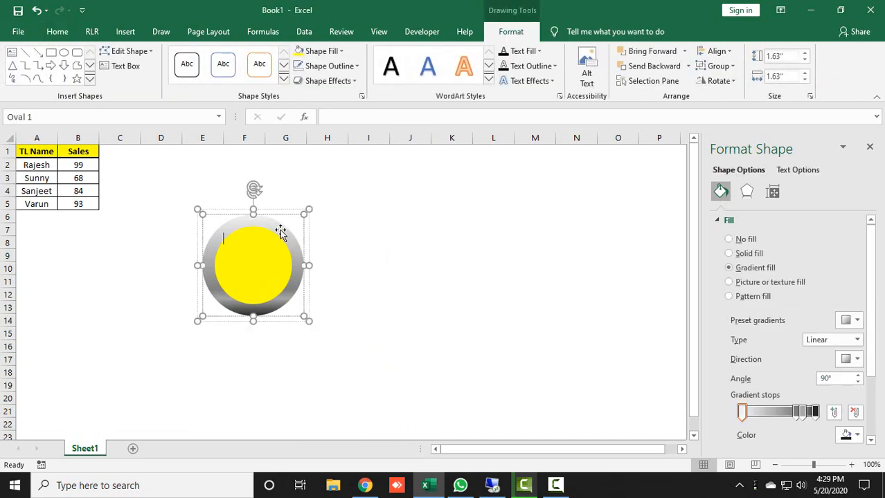
pyautogui.click(746, 196)
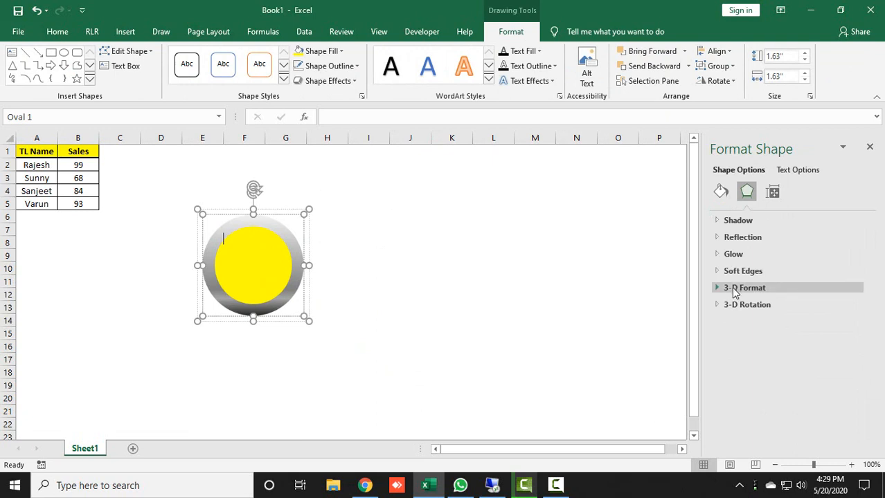
pyautogui.click(734, 290)
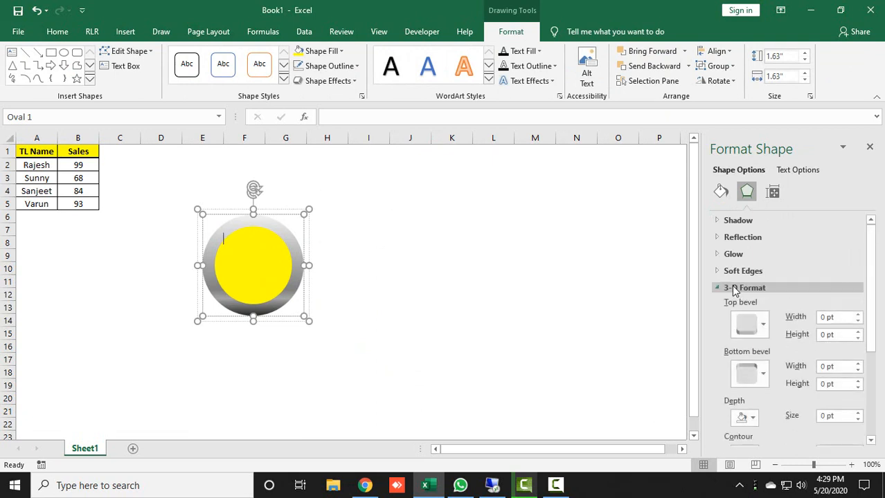
pyautogui.click(753, 335)
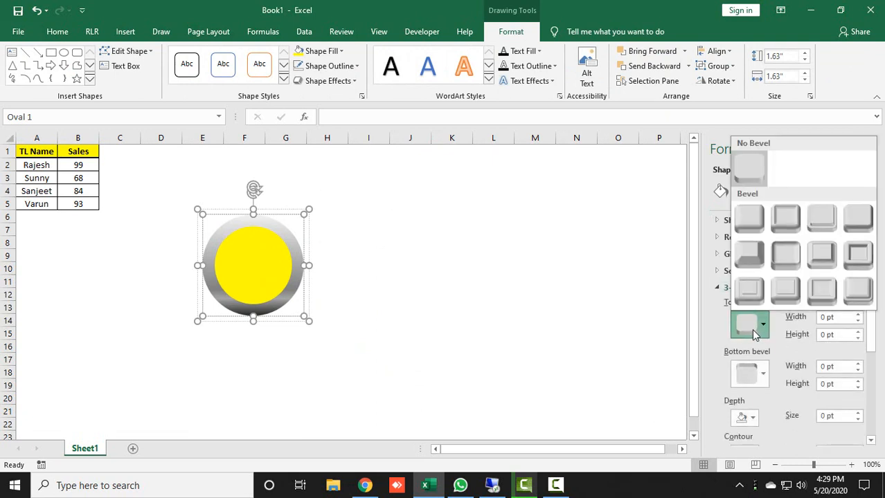
pyautogui.click(822, 257)
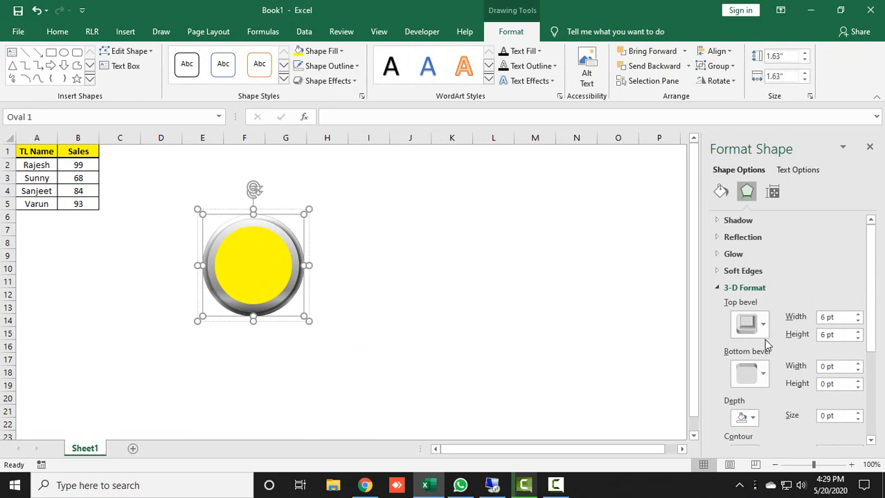
pyautogui.click(426, 273)
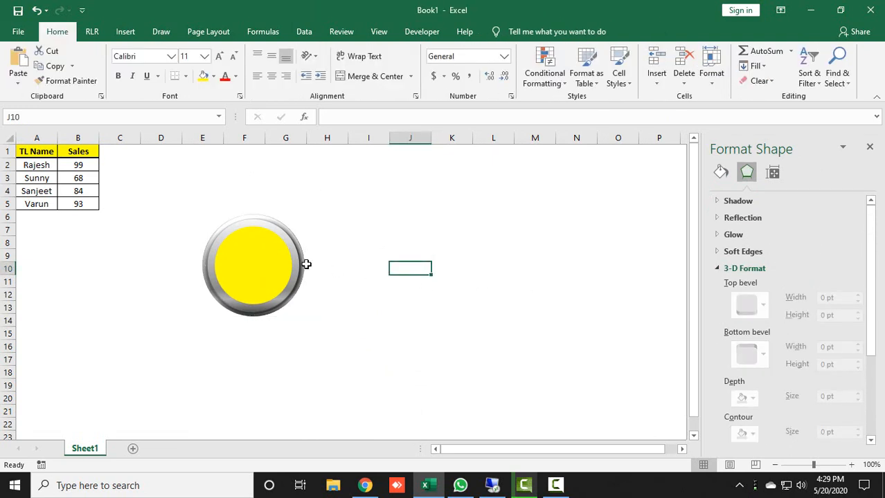
# Tilt the whole group with the parallel 3-D rotation preset Off Axis 1 Top (X 306.5°, Y 301.3°, Z 57.6°).
pyautogui.click(287, 253)
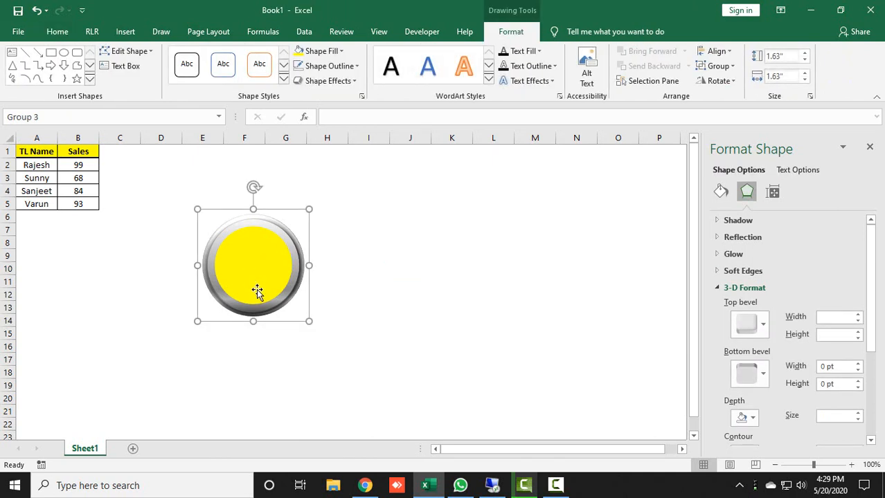
pyautogui.click(737, 288)
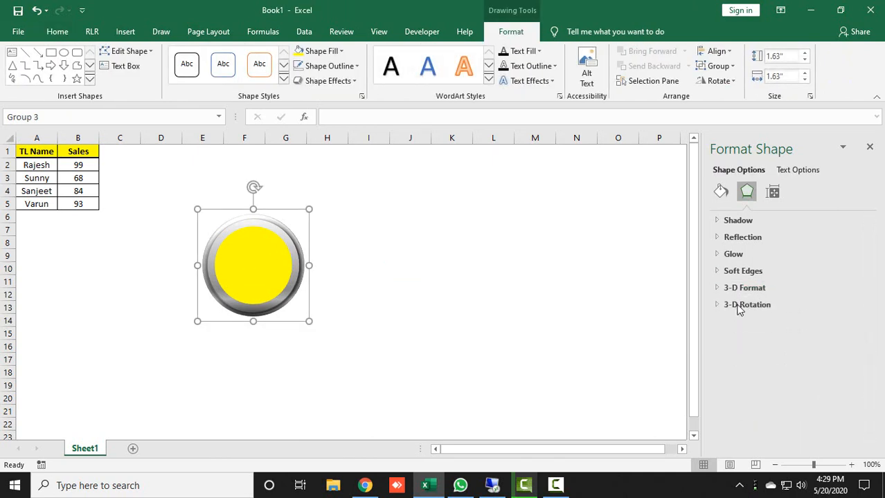
pyautogui.click(738, 307)
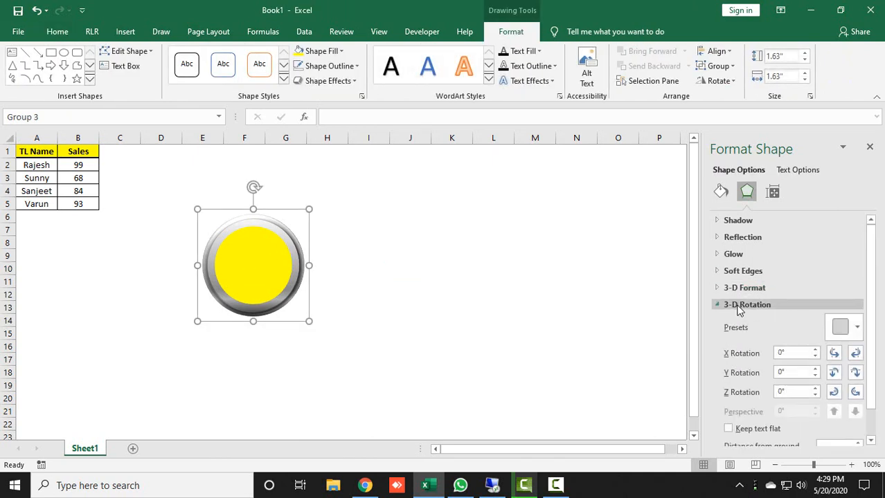
pyautogui.click(856, 325)
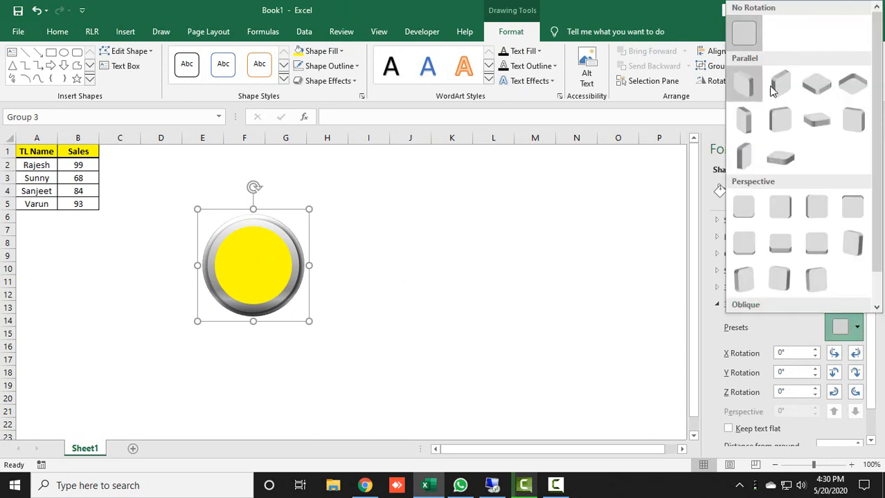
pyautogui.click(815, 121)
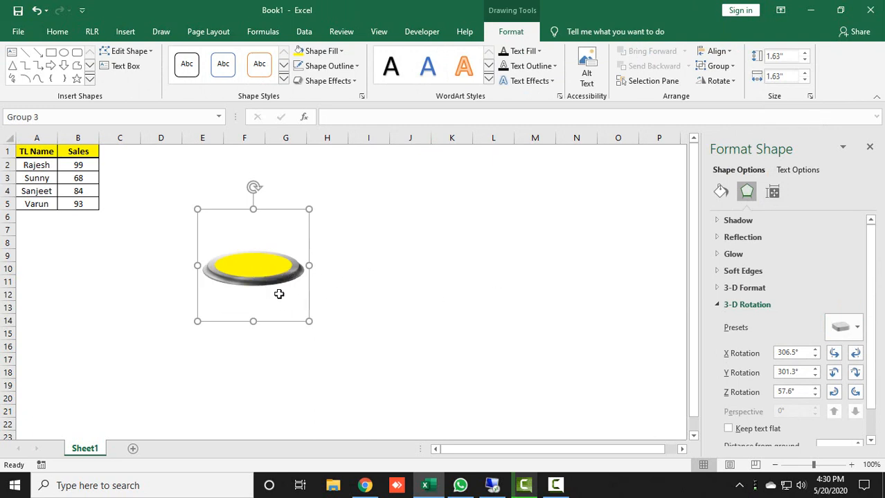
# Close the shape formatting settings and move the tilted disc down to about rows 15 to 18.
pyautogui.click(391, 272)
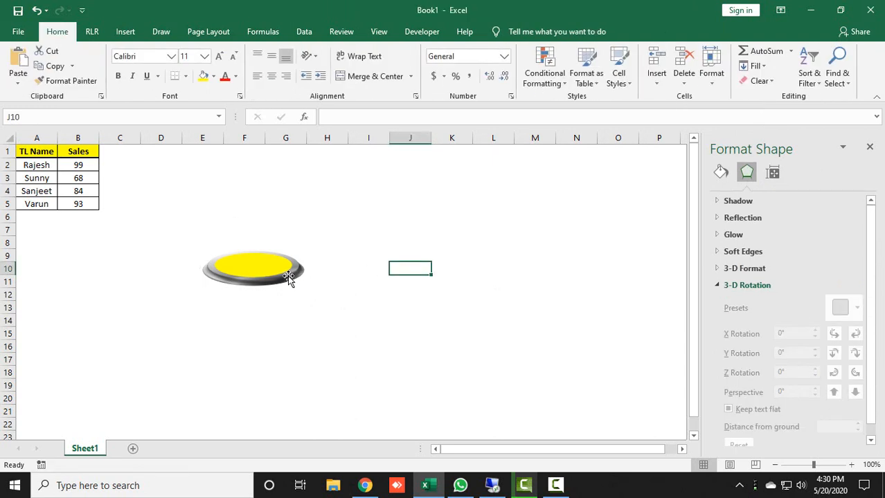
pyautogui.click(870, 146)
pyautogui.moveTo(266, 290); pyautogui.dragTo(285, 353)
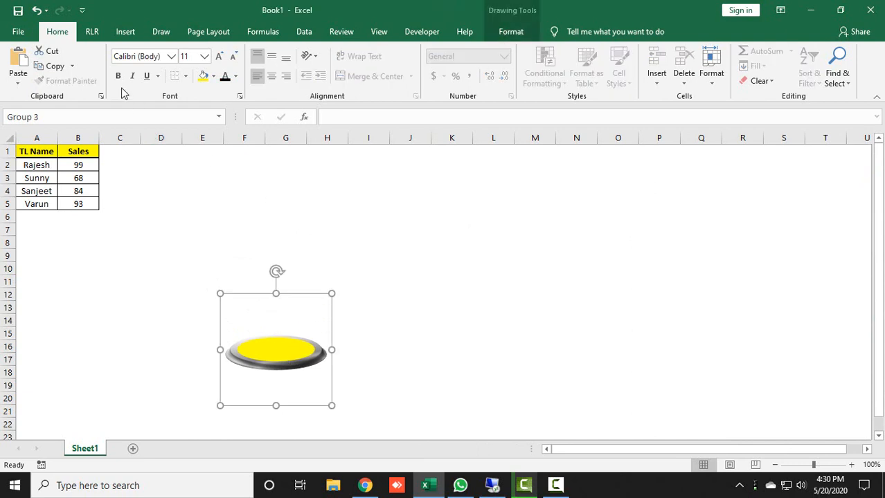
# Draw a trapezoid about 1.33 inches high and 1 inch wide and place it over columns K and L, beginning at row 6.
pyautogui.click(126, 33)
pyautogui.click(156, 75)
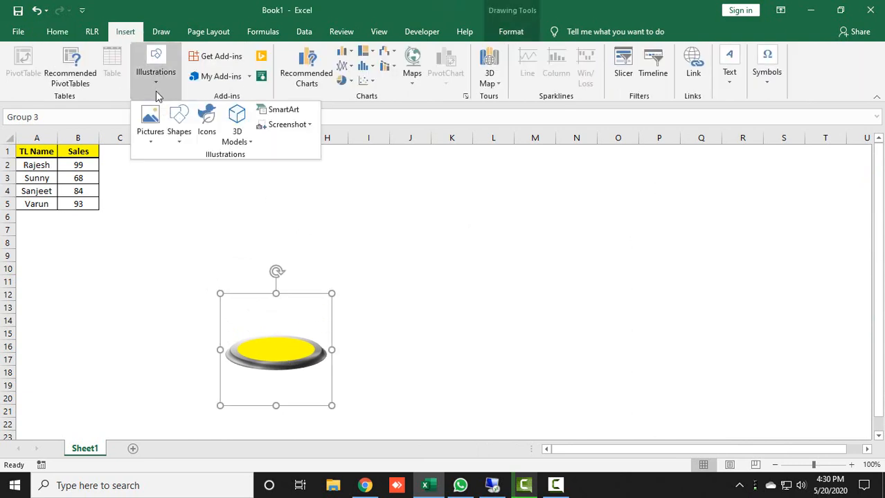
pyautogui.click(178, 123)
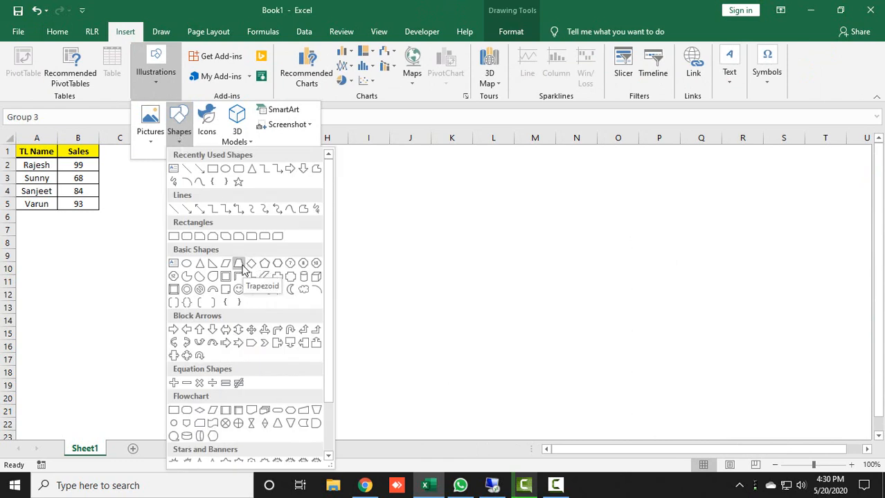
pyautogui.click(238, 263)
pyautogui.moveTo(467, 230); pyautogui.dragTo(530, 313)
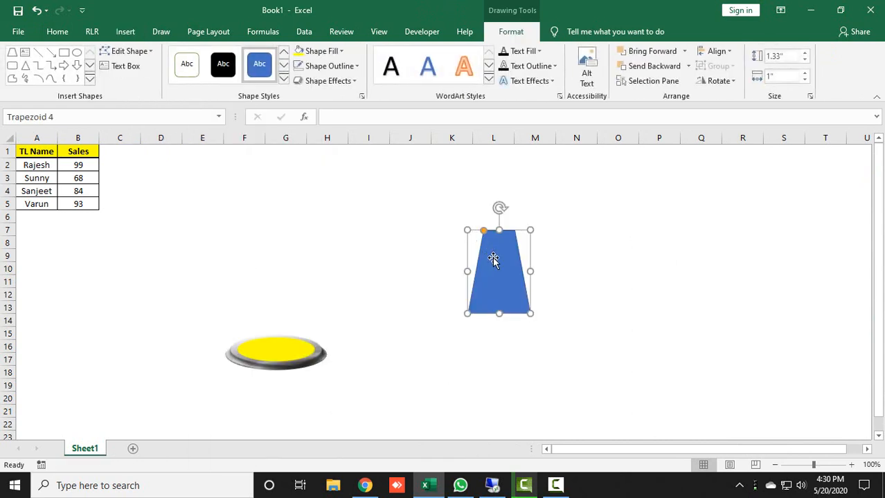
pyautogui.moveTo(493, 259); pyautogui.dragTo(460, 250)
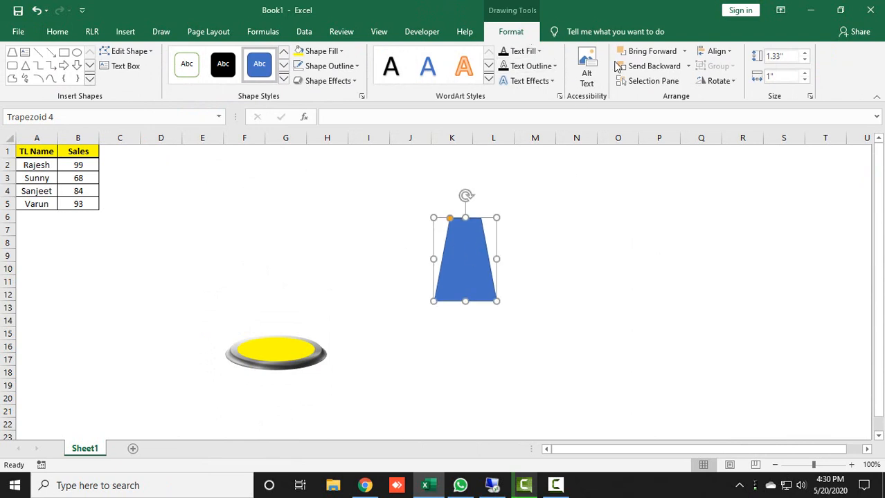
# Flip the trapezoid vertically, place it over the yellow disc, and resize it to about 1.72 inches high and 2.05 inches wide.
pyautogui.click(715, 81)
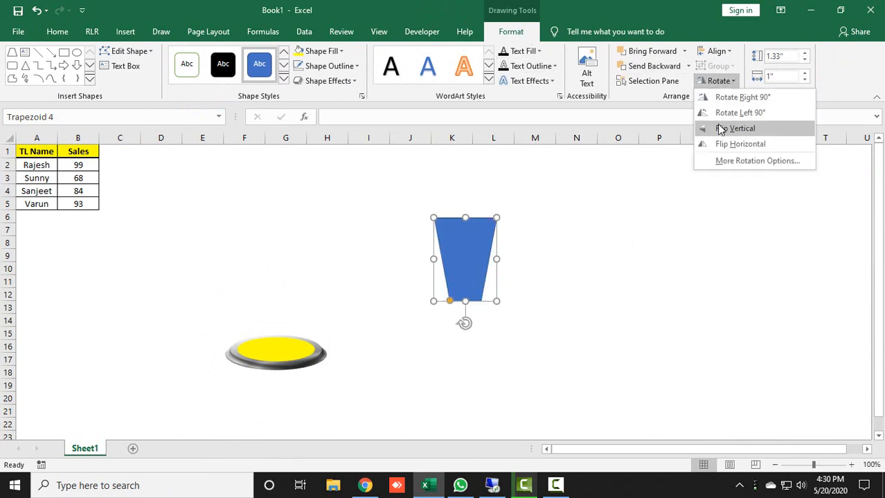
pyautogui.click(719, 129)
pyautogui.moveTo(454, 253); pyautogui.dragTo(281, 302)
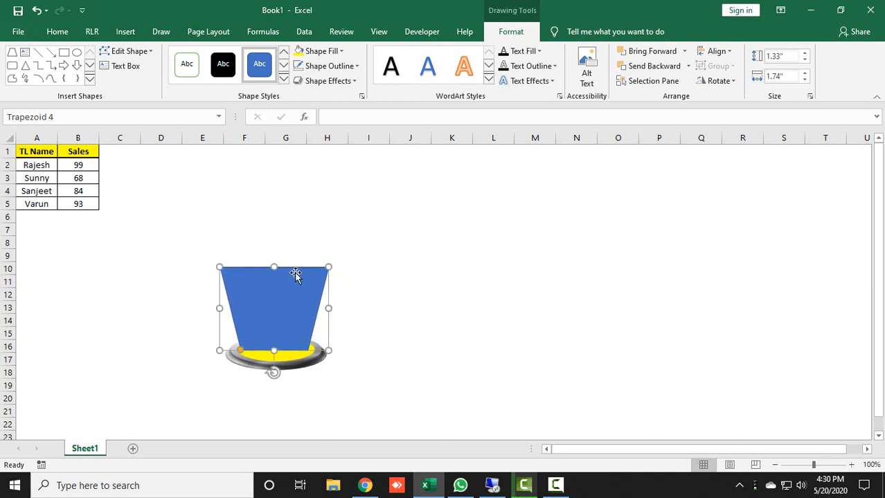
pyautogui.moveTo(276, 267); pyautogui.dragTo(277, 243)
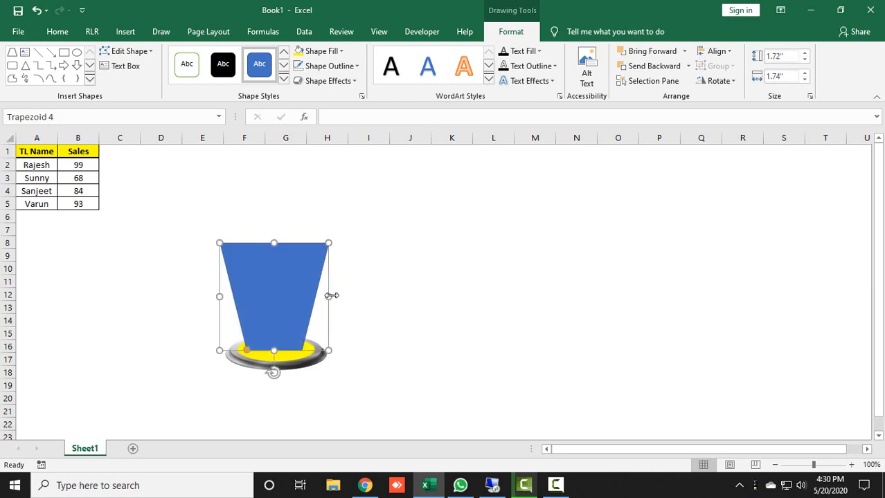
pyautogui.moveTo(346, 300); pyautogui.dragTo(302, 302)
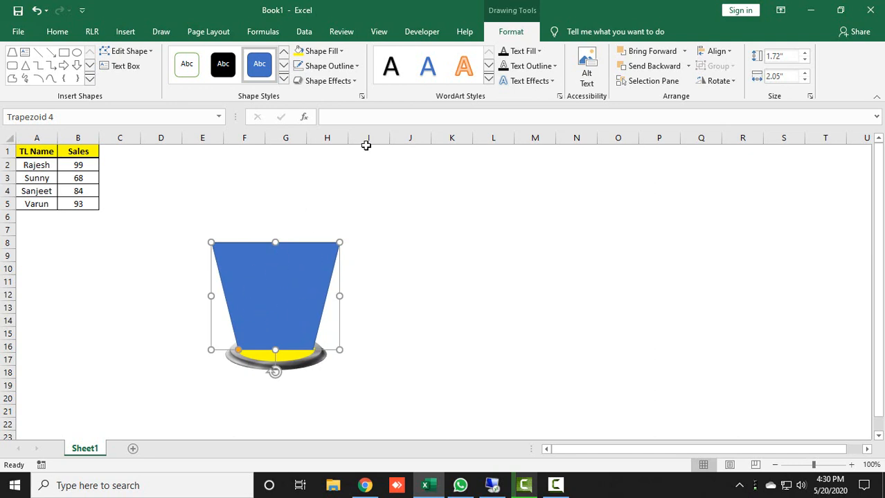
# Remove the trapezoid's outline and change its fill to a gradient.
pyautogui.click(330, 66)
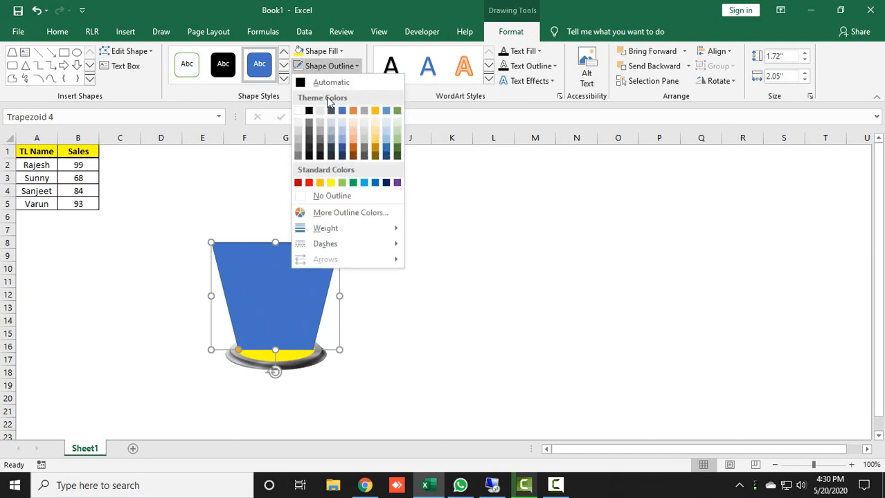
pyautogui.click(348, 195)
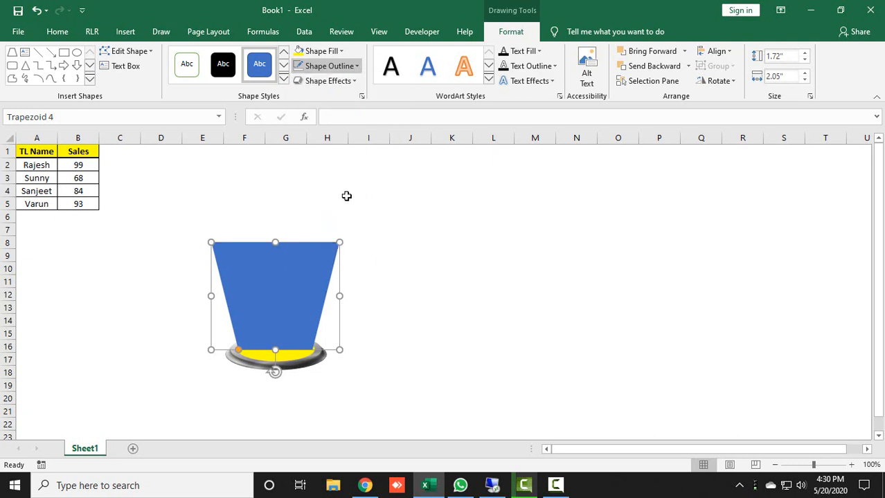
pyautogui.rightClick(294, 307)
pyautogui.click(374, 298)
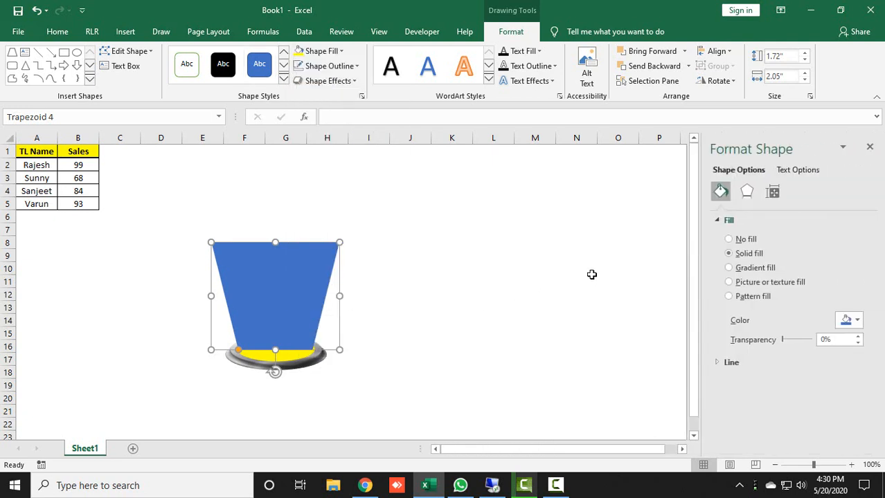
pyautogui.click(729, 269)
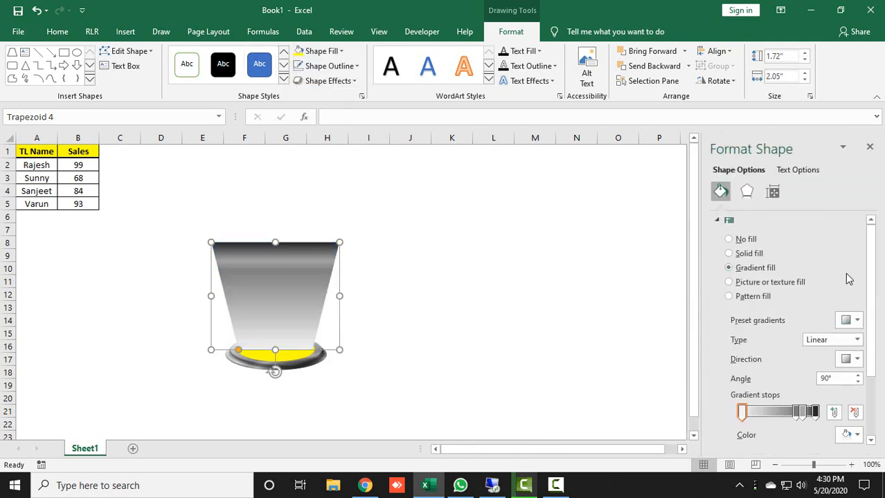
# Set the first gradient stop, at position 0%, to yellow with 40% transparency.
pyautogui.moveTo(868, 257); pyautogui.dragTo(871, 302)
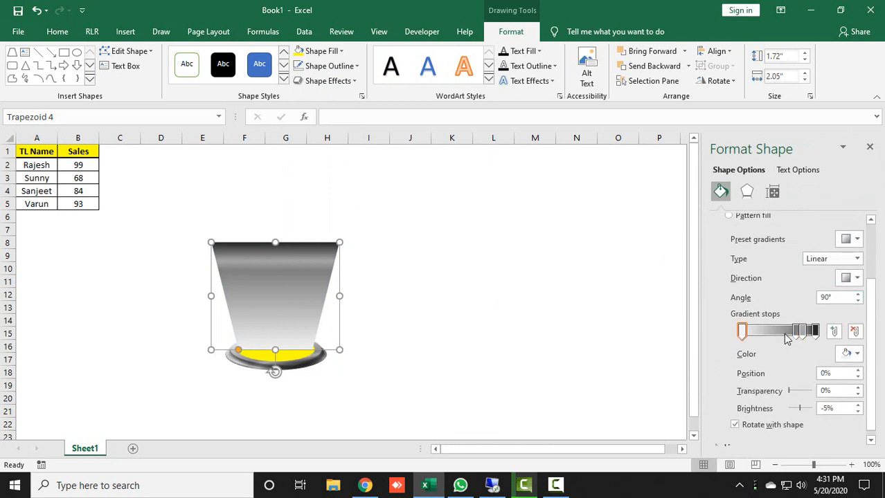
pyautogui.click(742, 331)
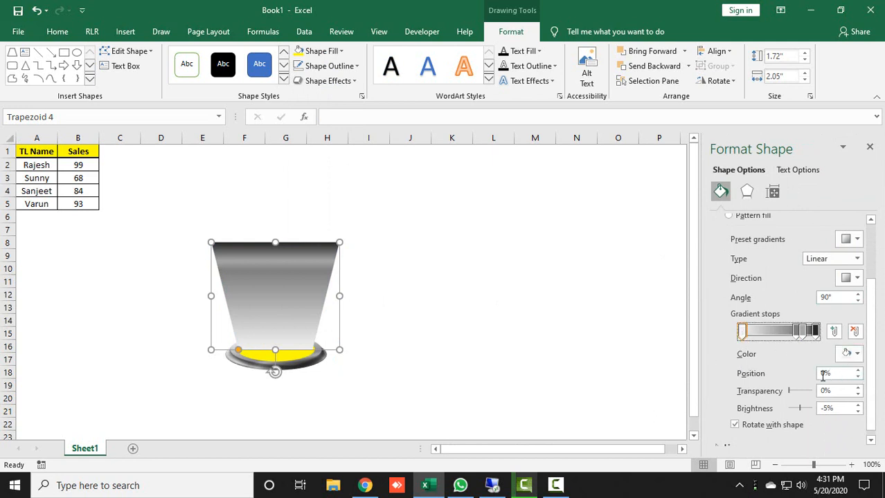
pyautogui.click(851, 354)
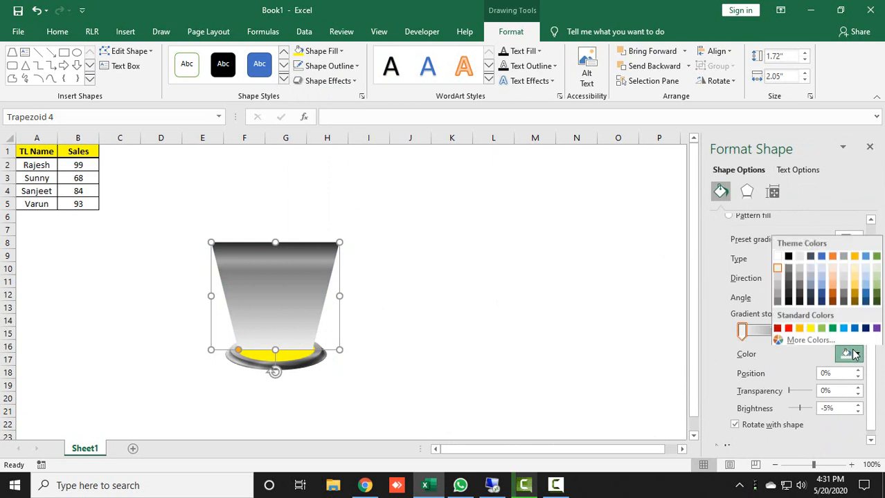
pyautogui.click(810, 327)
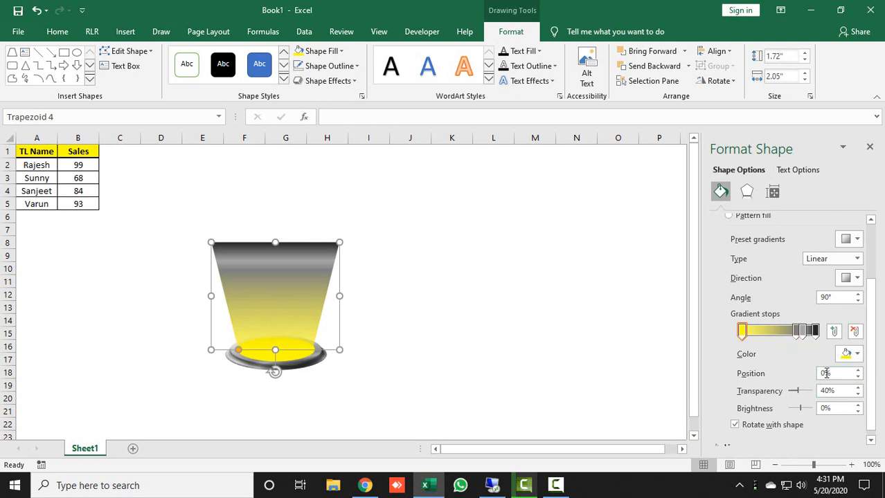
pyautogui.moveTo(836, 375); pyautogui.dragTo(818, 375)
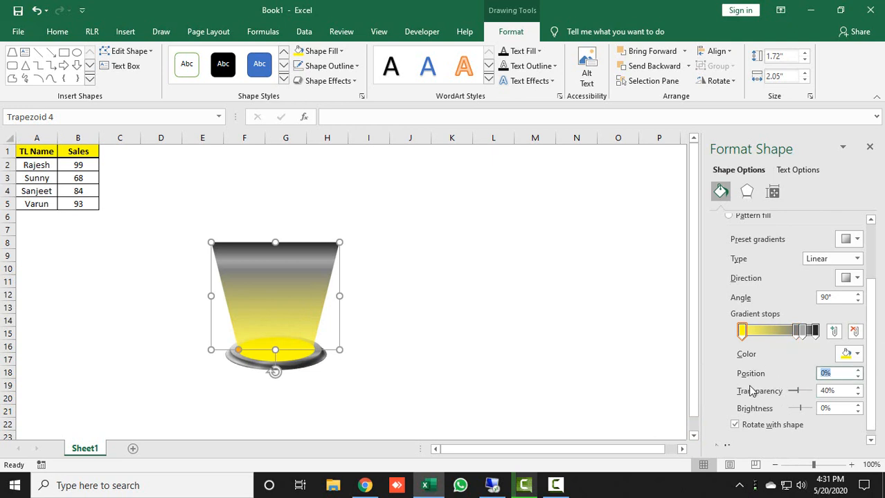
pyautogui.write('33')
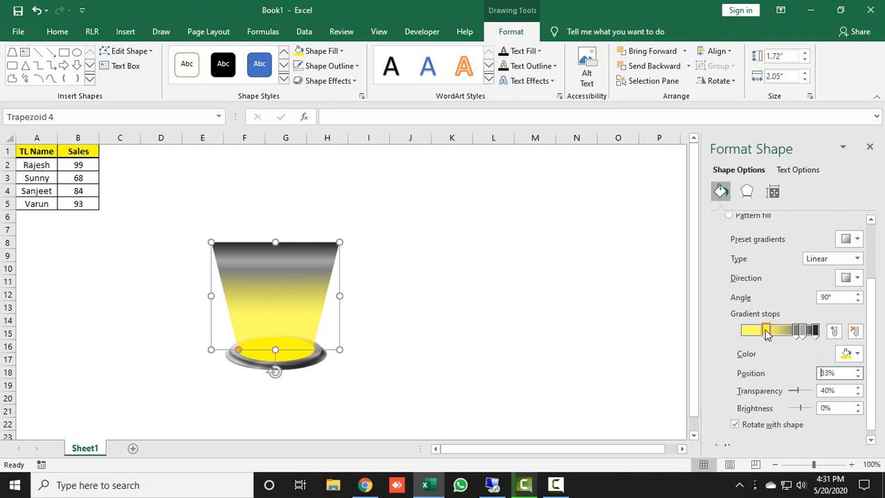
pyautogui.moveTo(765, 331); pyautogui.dragTo(739, 334)
# Set the second gradient stop to position 33%, yellow, with 60% transparency.
pyautogui.click(796, 331)
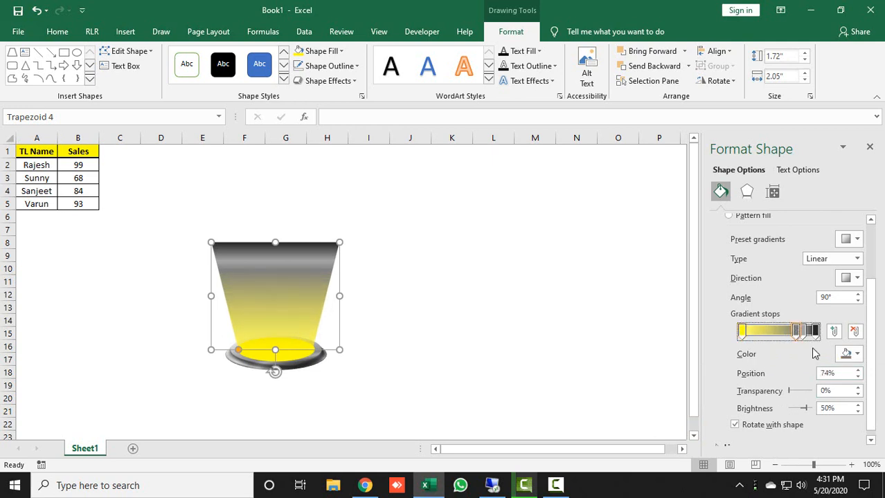
pyautogui.moveTo(841, 374); pyautogui.dragTo(766, 376)
pyautogui.write('33')
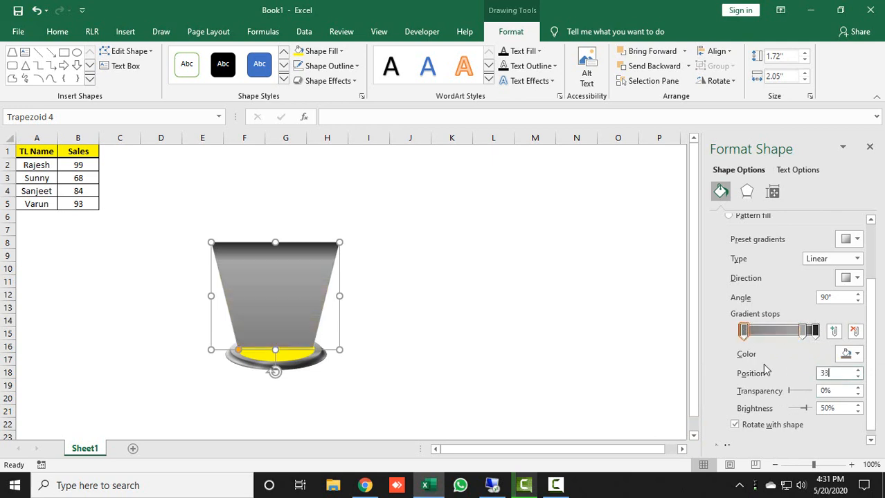
pyautogui.click(851, 356)
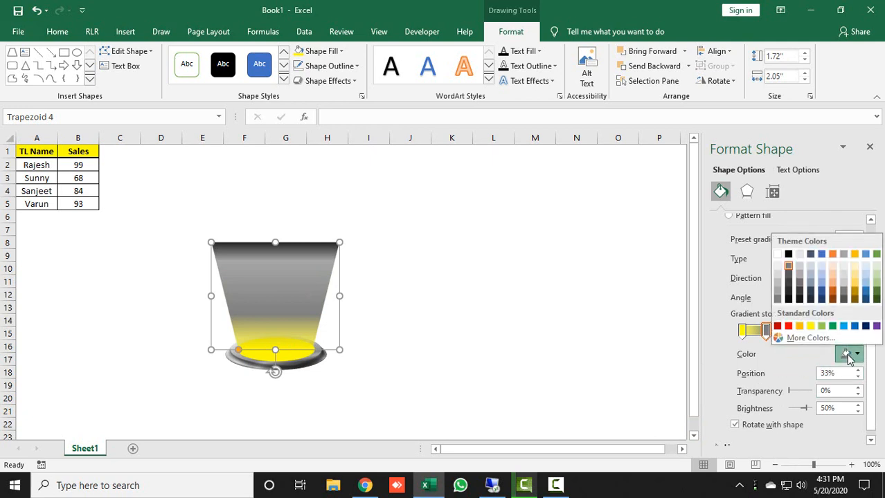
pyautogui.click(807, 324)
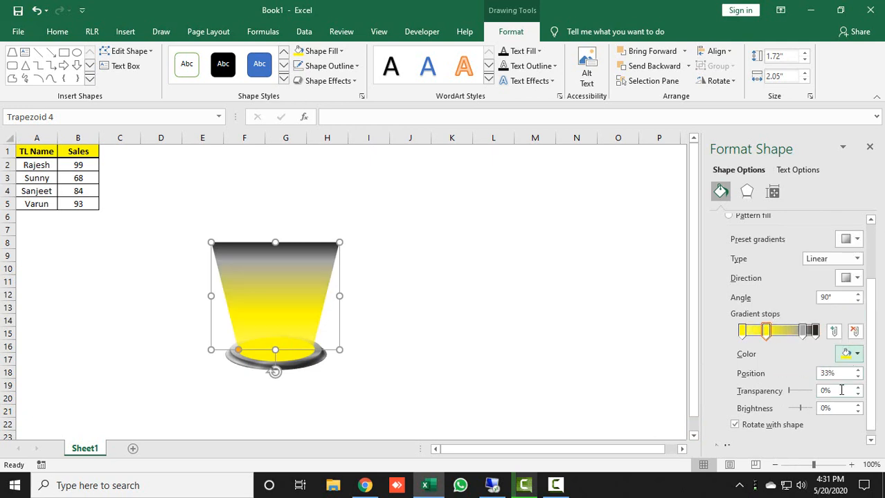
pyautogui.moveTo(841, 391); pyautogui.dragTo(779, 392)
pyautogui.press('Return')
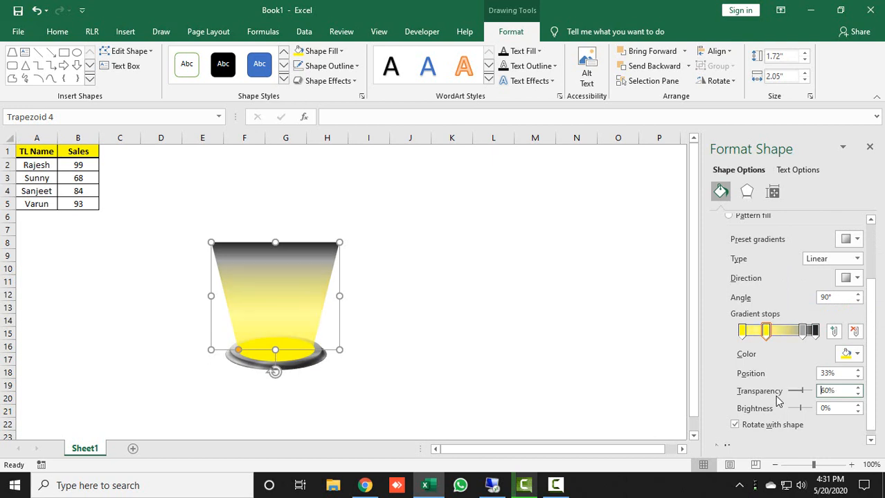
# Set the third gradient stop to position 66%, yellow, with 80% transparency.
pyautogui.click(802, 331)
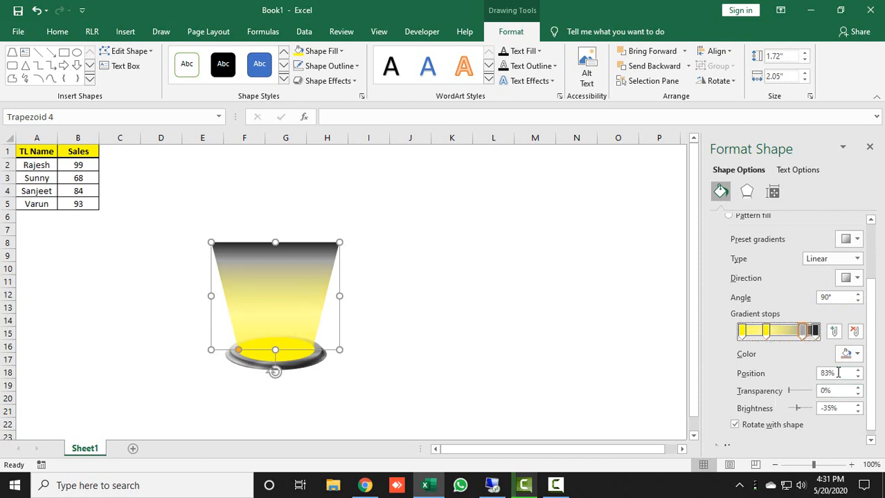
pyautogui.moveTo(837, 373); pyautogui.dragTo(770, 384)
pyautogui.write('66')
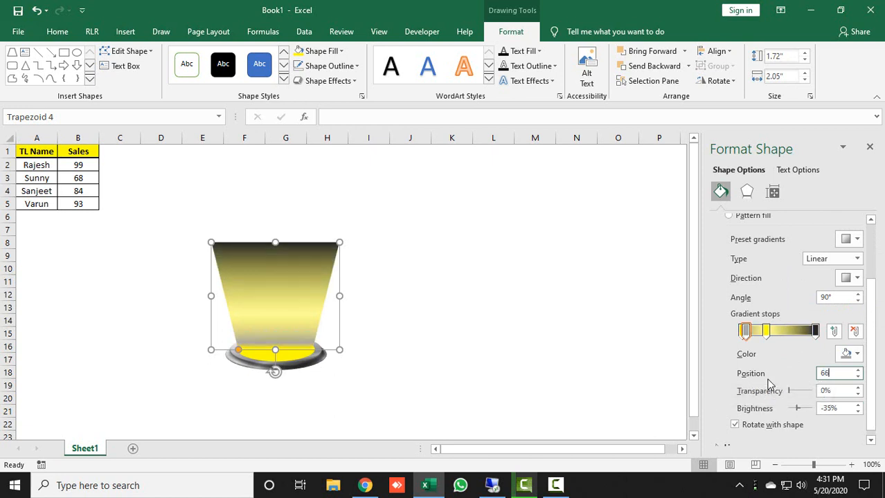
pyautogui.press('Return')
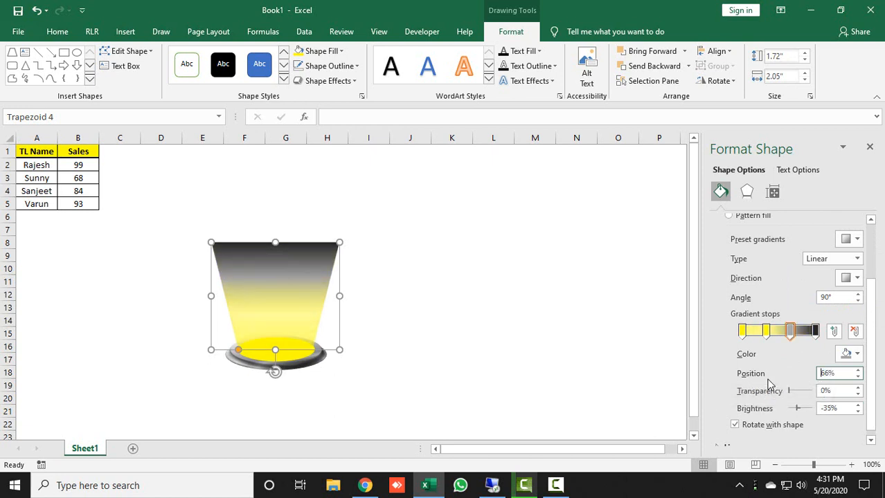
pyautogui.click(857, 354)
pyautogui.click(810, 326)
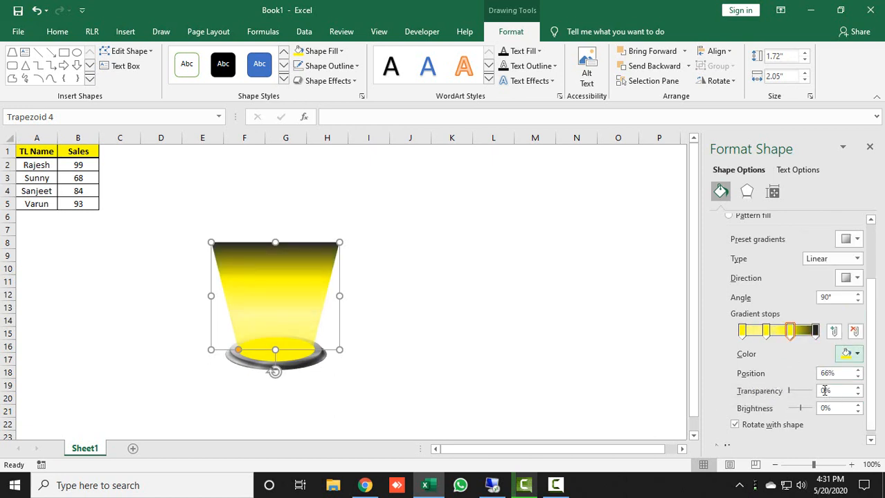
pyautogui.moveTo(834, 391); pyautogui.dragTo(793, 389)
pyautogui.write('80')
pyautogui.press('Return')
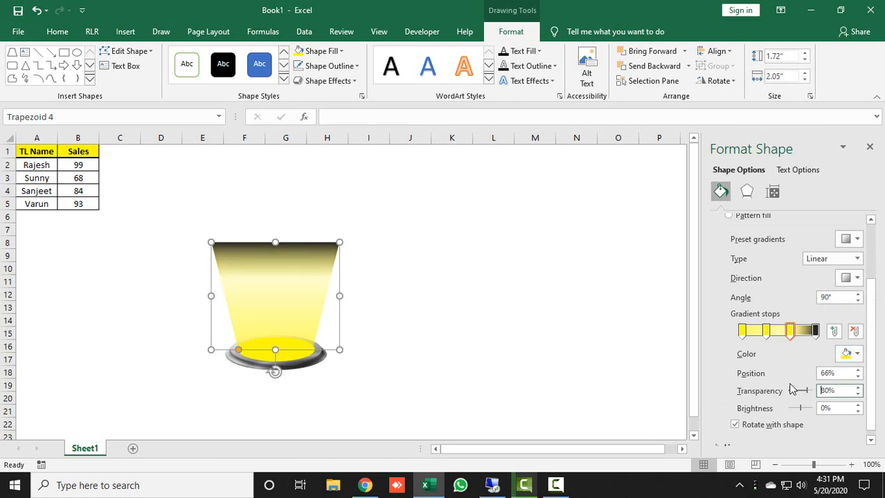
# Set the last gradient stop, at position 100%, to yellow with 100% transparency and deselect the trapezoid.
pyautogui.click(816, 331)
pyautogui.click(849, 355)
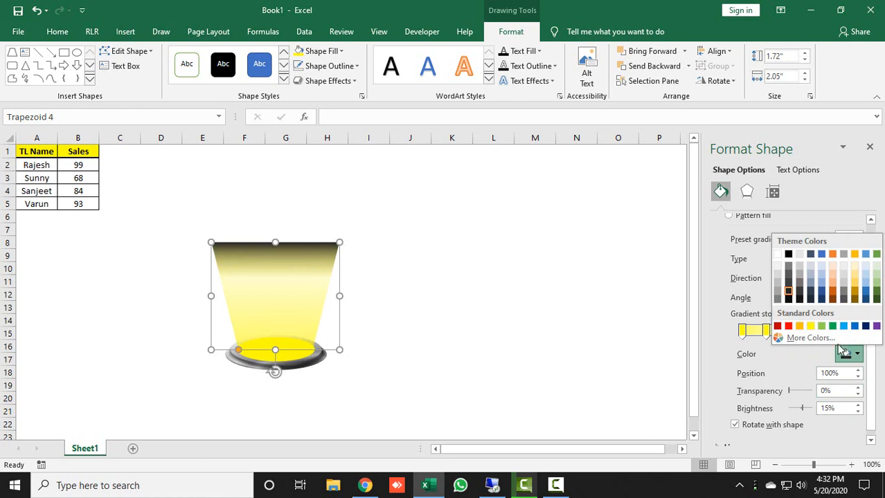
pyautogui.click(810, 326)
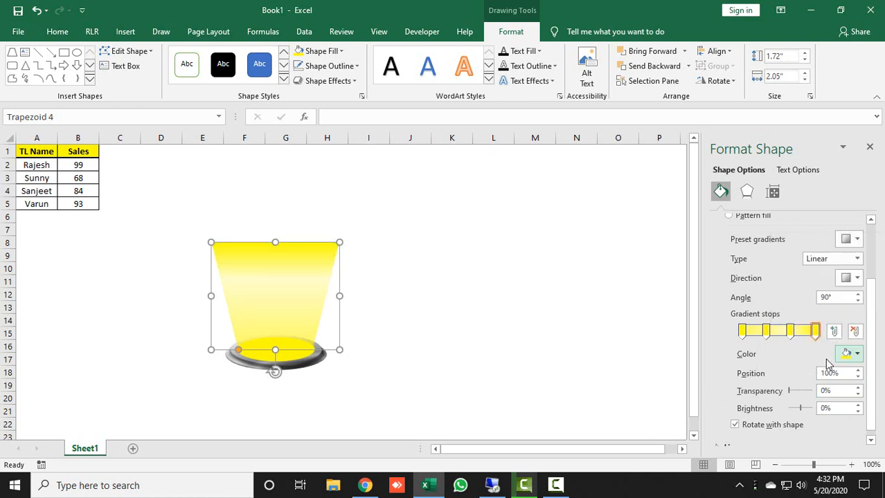
pyautogui.doubleClick(828, 391)
pyautogui.write('10')
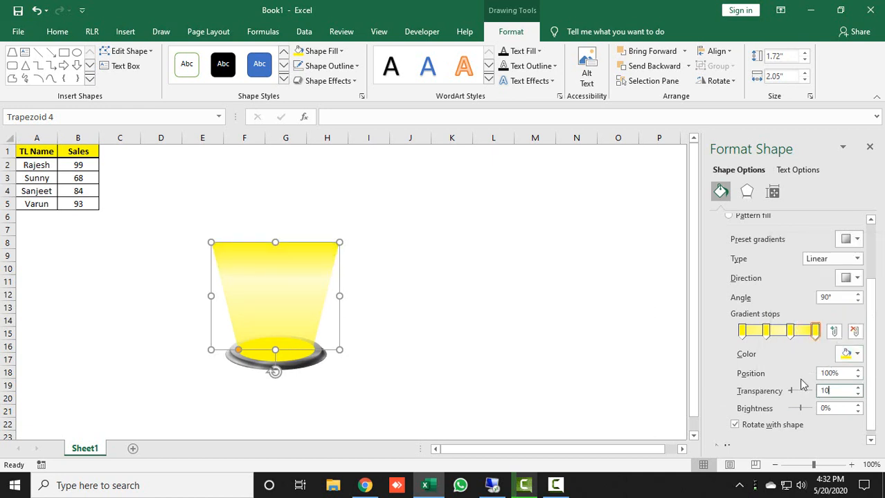
pyautogui.write('0')
pyautogui.press('Return')
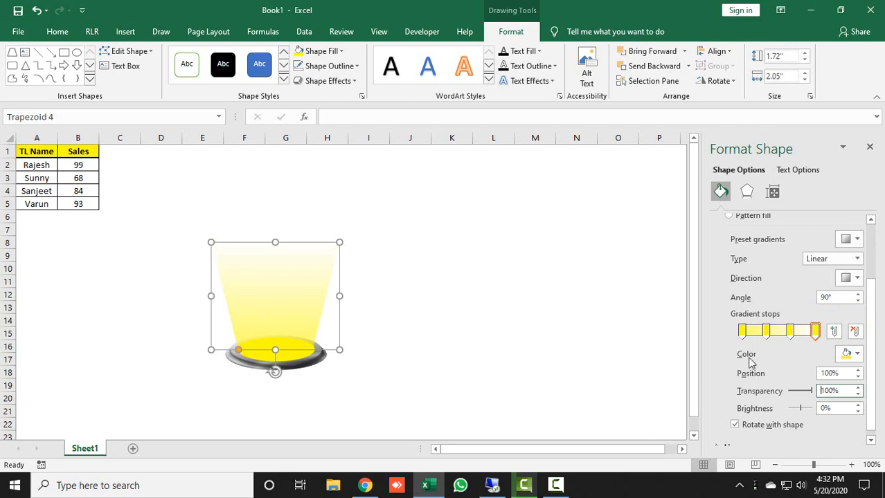
pyautogui.click(583, 257)
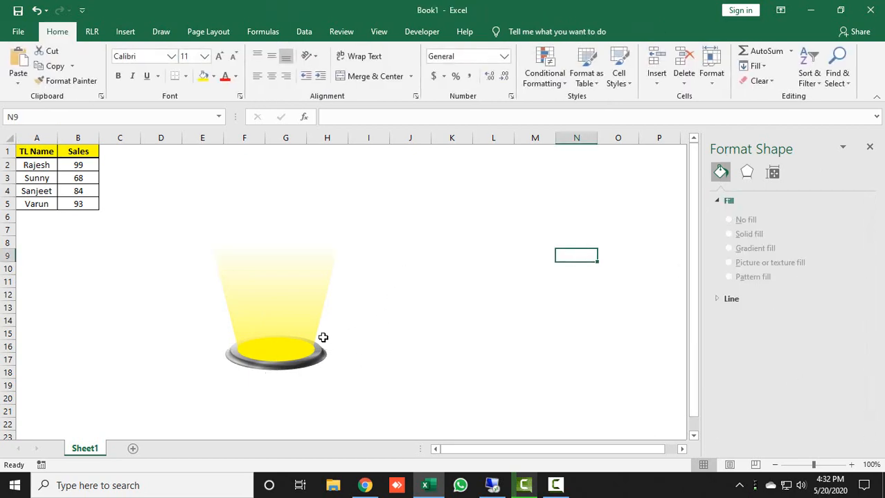
# Group the light-beam trapezoid with the disc group and close the shape formatting settings.
pyautogui.click(288, 311)
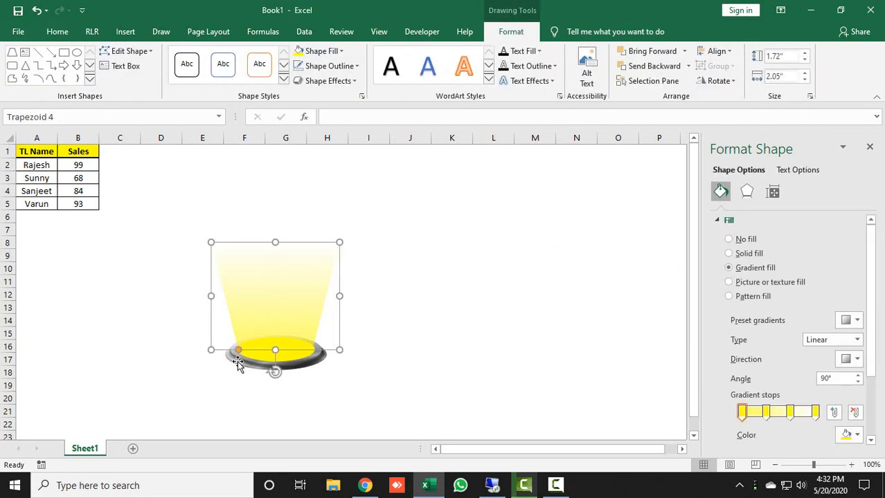
pyautogui.keyDown('shift'); pyautogui.click(237, 360); pyautogui.keyUp('shift')
pyautogui.rightClick(237, 358)
pyautogui.moveTo(294, 324)
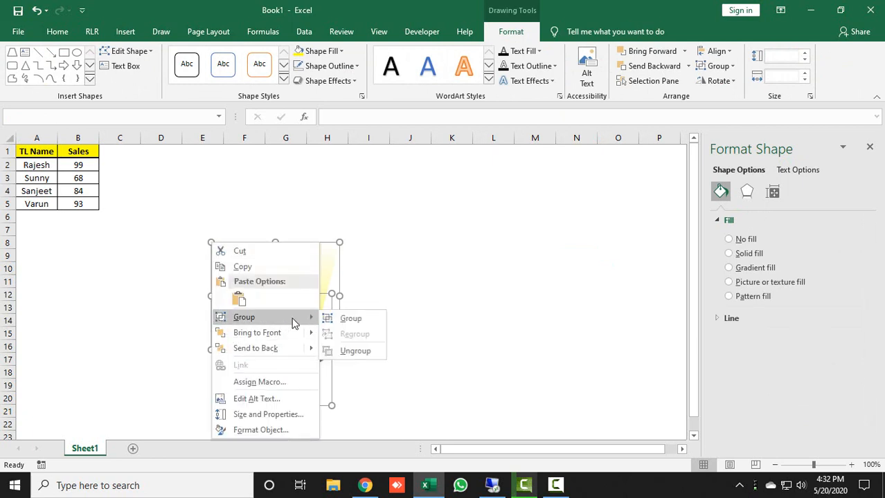
pyautogui.click(351, 318)
pyautogui.click(493, 308)
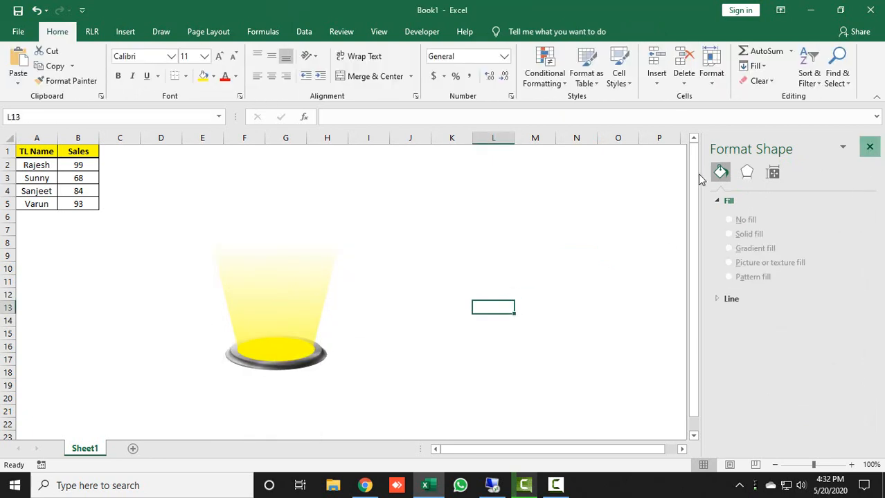
pyautogui.click(869, 146)
# Duplicate the grouped spotlight and place the two side by side, around columns E to G and J to M.
pyautogui.moveTo(279, 288); pyautogui.dragTo(232, 261)
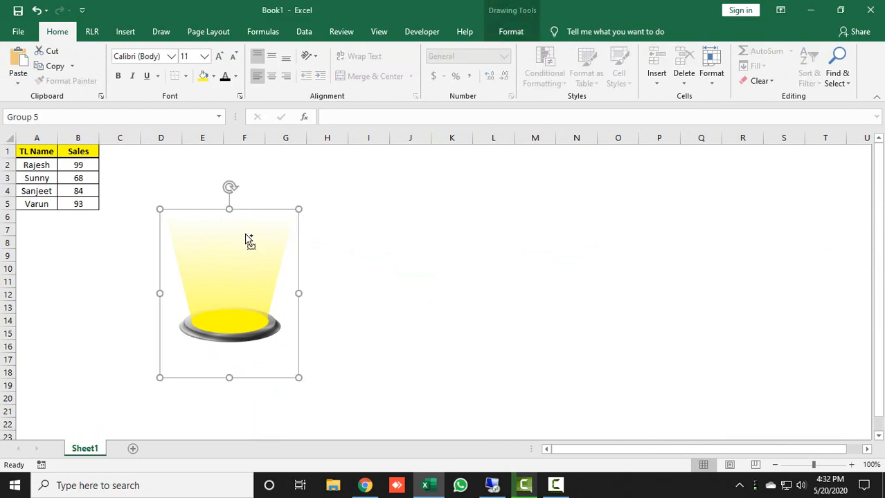
pyautogui.hotkey('ctrl', 'd')
pyautogui.moveTo(273, 223); pyautogui.dragTo(510, 228)
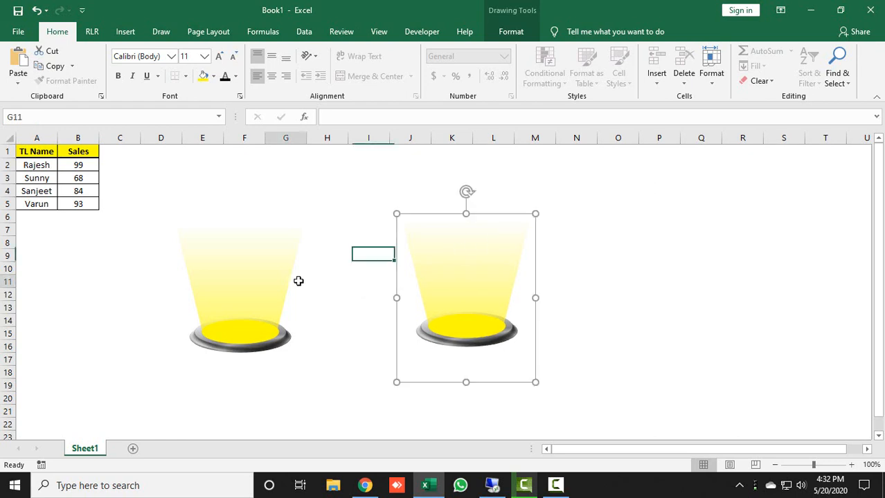
pyautogui.click(299, 281)
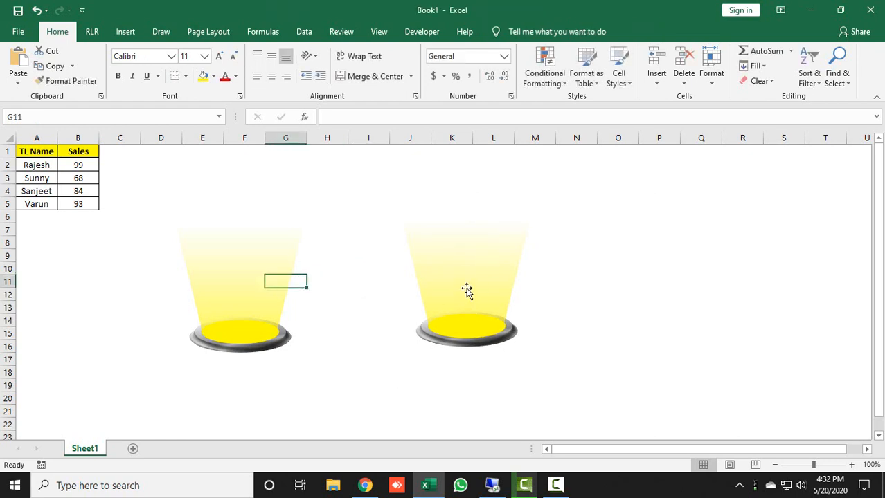
# Open the fill settings of the right-hand spotlight's light-beam trapezoid and set its first gradient stop to white.
pyautogui.click(466, 288)
pyautogui.click(465, 258)
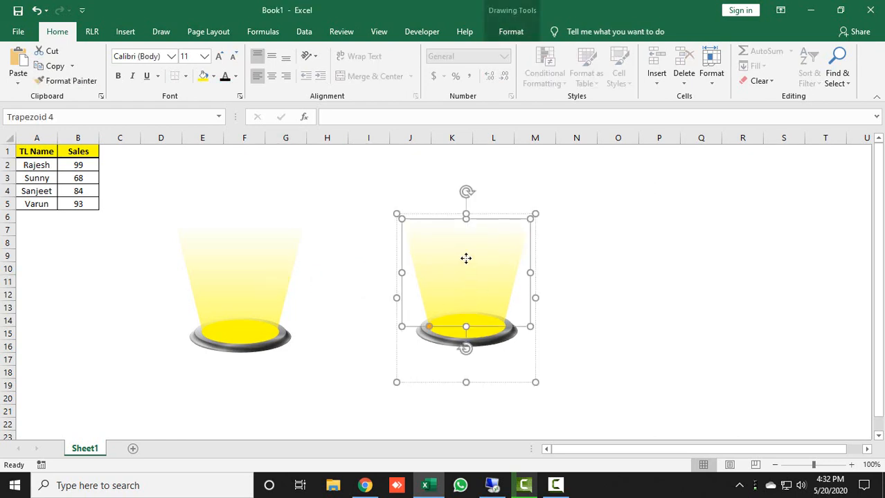
pyautogui.rightClick(466, 261)
pyautogui.click(522, 459)
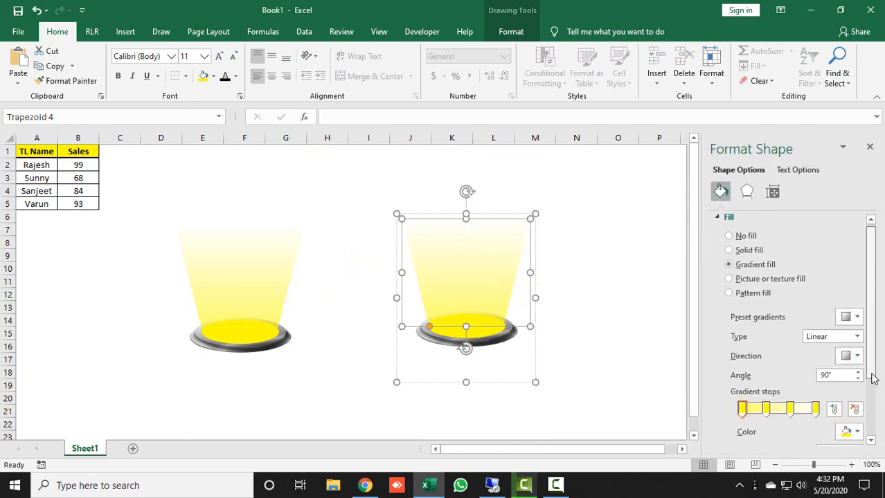
pyautogui.scroll(-3, 858, 388)
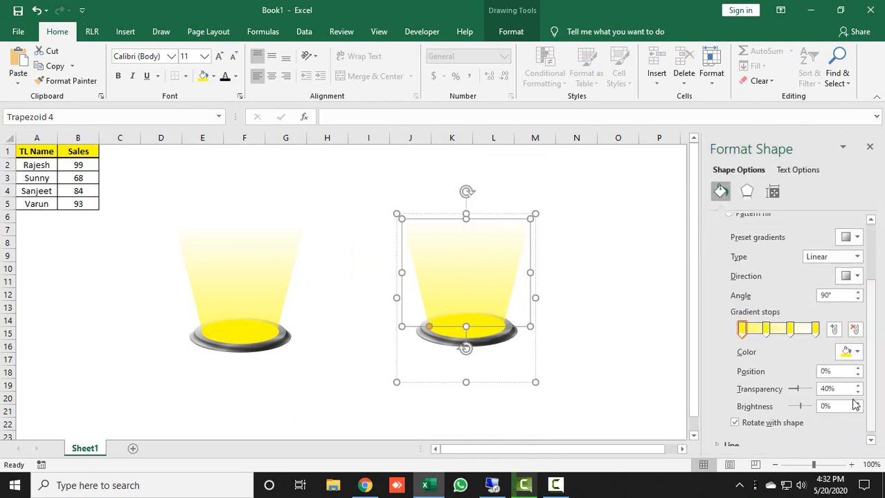
pyautogui.click(849, 352)
pyautogui.click(776, 252)
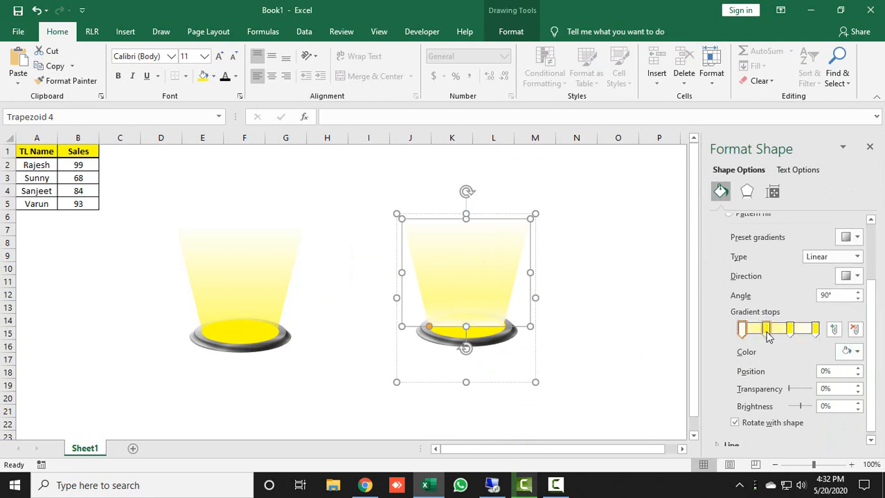
# Set the trapezoid's second, third and last gradient stops, at 33%, 66% and 100%, to white.
pyautogui.click(765, 328)
pyautogui.click(849, 352)
pyautogui.click(777, 252)
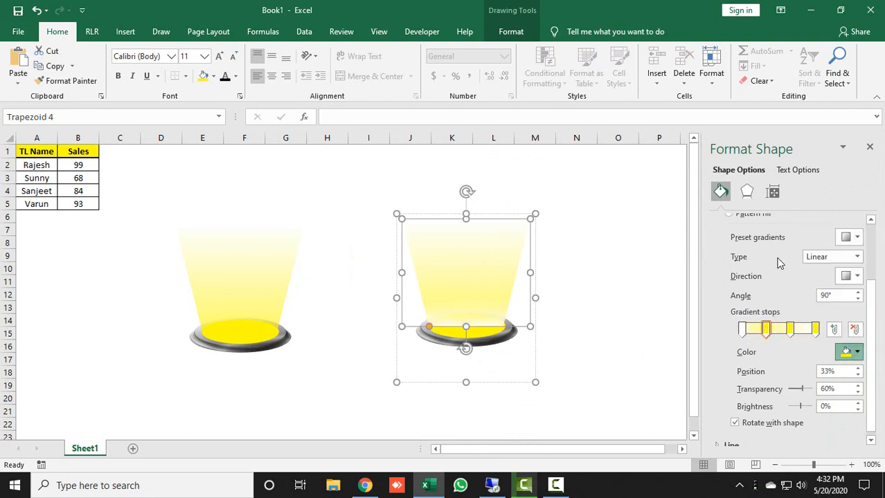
pyautogui.click(790, 330)
pyautogui.click(849, 351)
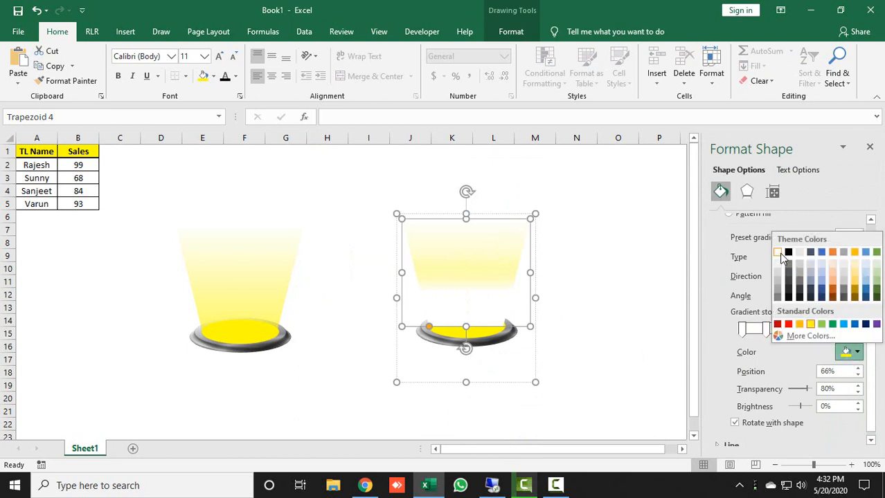
pyautogui.click(777, 252)
pyautogui.click(813, 329)
pyautogui.click(849, 352)
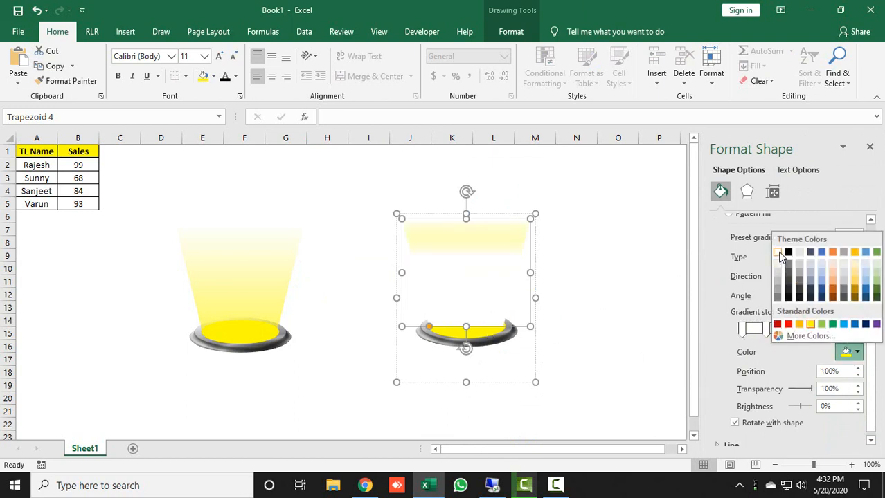
pyautogui.click(777, 252)
# Fill the yellow inner oval of the right-hand lamp disc with solid white and close the shape formatting settings.
pyautogui.click(485, 331)
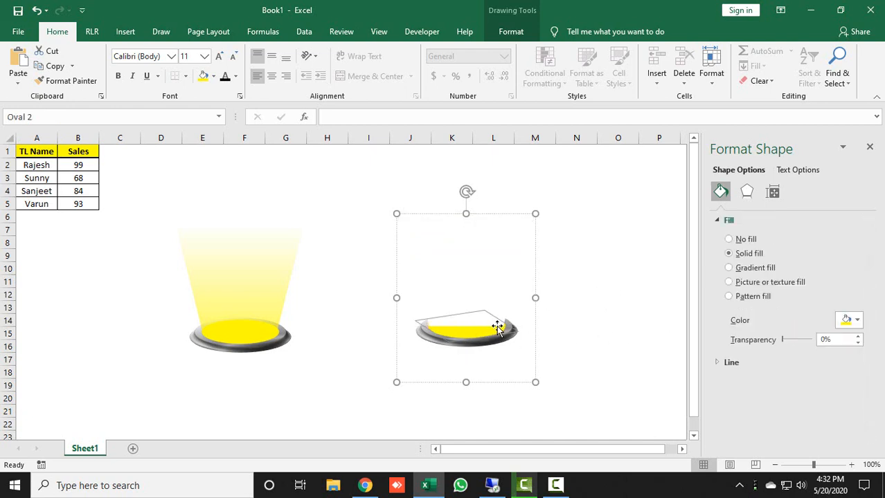
pyautogui.click(847, 319)
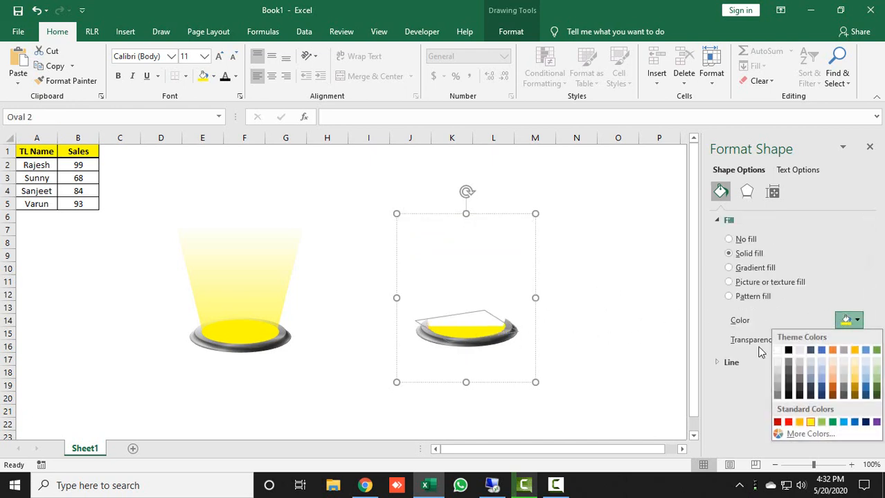
pyautogui.click(780, 349)
pyautogui.click(629, 350)
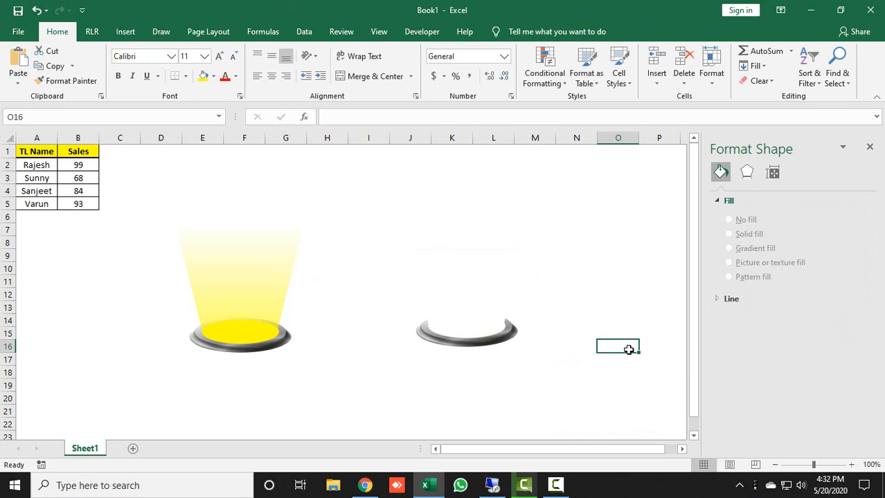
pyautogui.click(870, 148)
# Move the unlit lamp to around columns N to Q and the lit spotlight to around columns H to K.
pyautogui.click(615, 258)
pyautogui.moveTo(476, 320); pyautogui.dragTo(635, 313)
pyautogui.moveTo(253, 287); pyautogui.dragTo(394, 286)
pyautogui.click(198, 309)
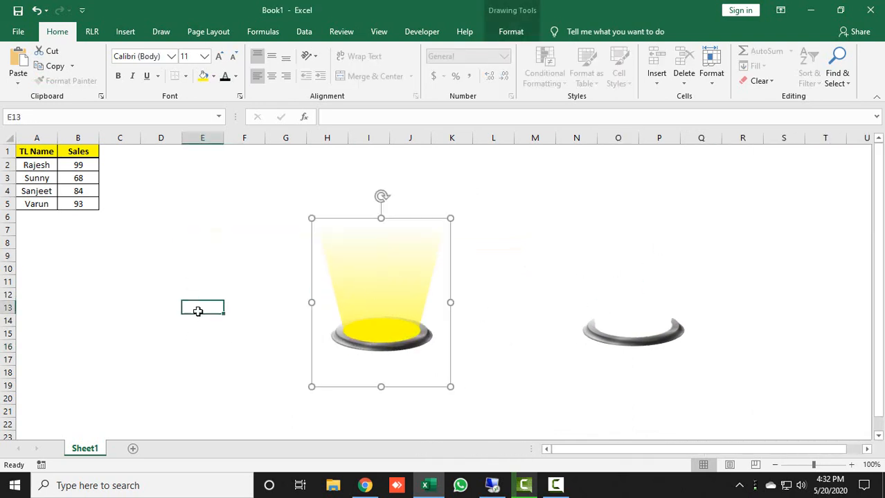
# Add a new worksheet and insert the Webdings standing-man symbol, character code 128, in cell A1.
pyautogui.click(132, 449)
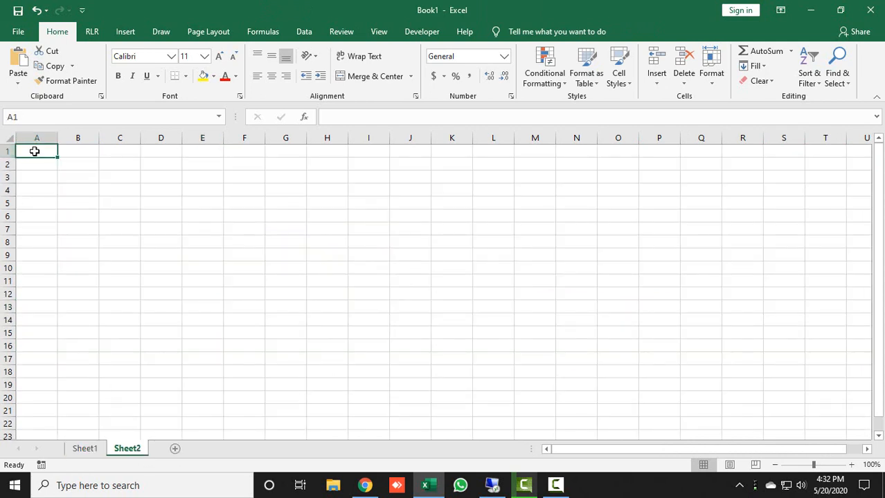
pyautogui.click(125, 31)
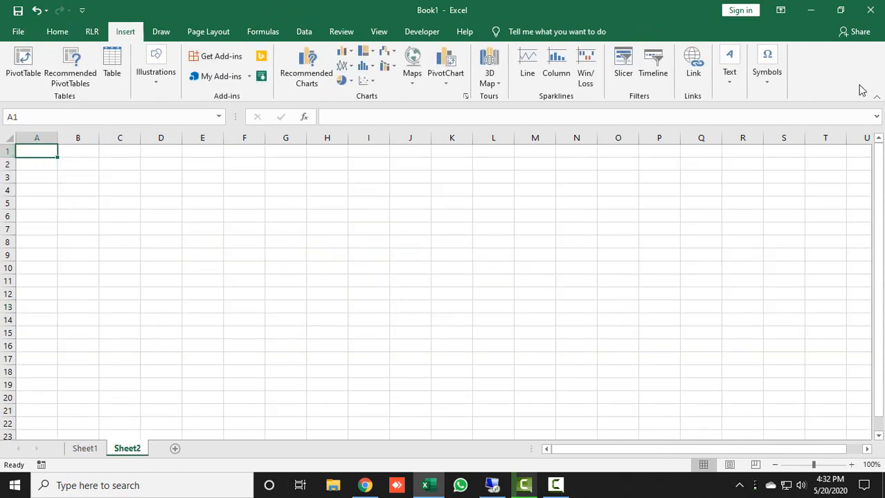
pyautogui.click(770, 72)
pyautogui.click(799, 117)
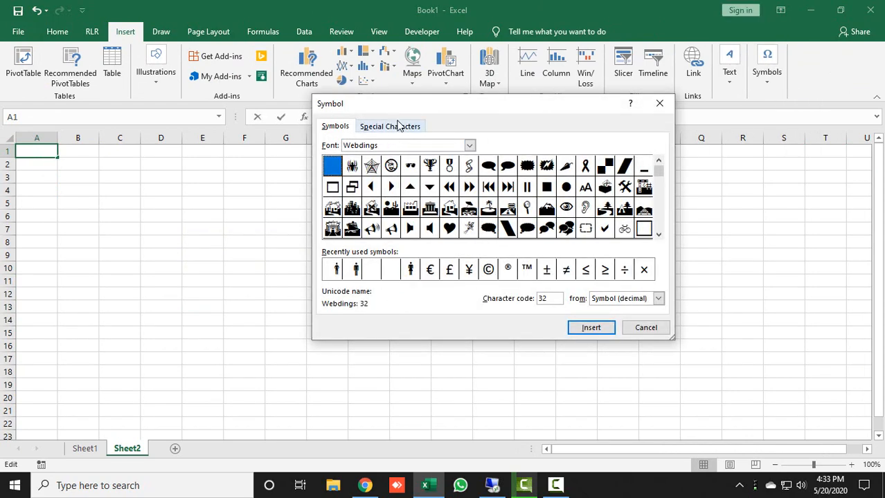
pyautogui.press('Return')
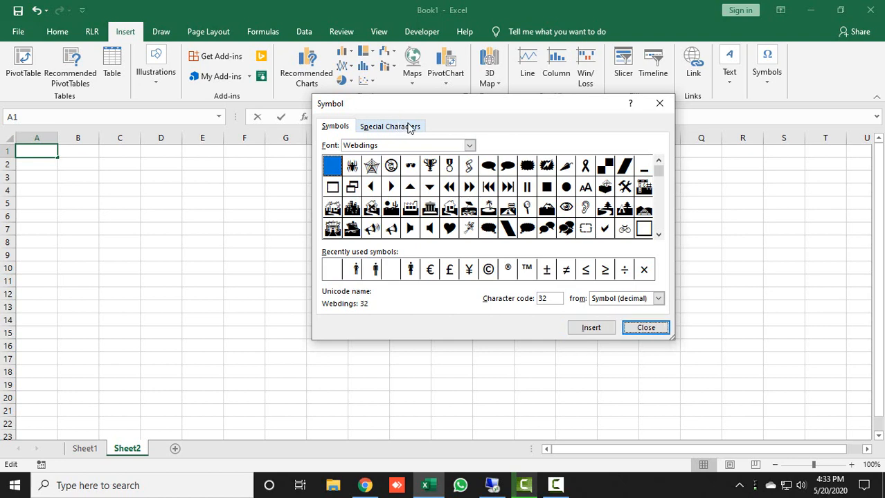
pyautogui.scroll(-1, 659, 236)
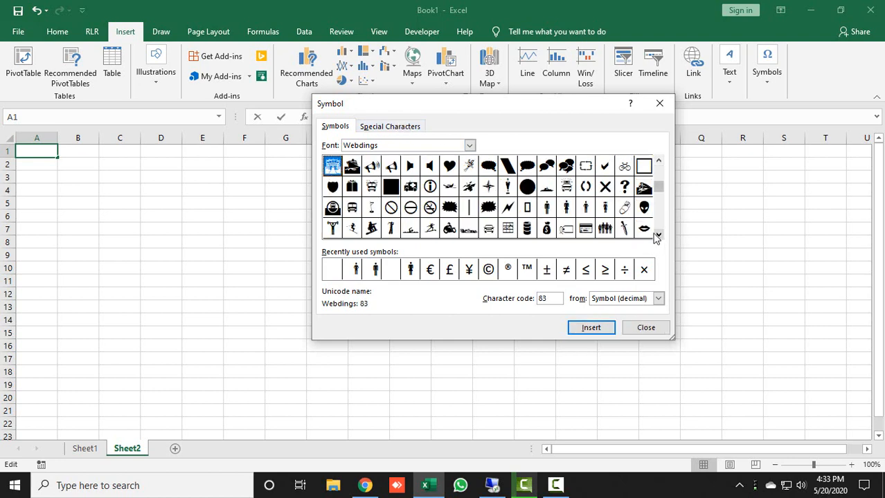
pyautogui.click(547, 208)
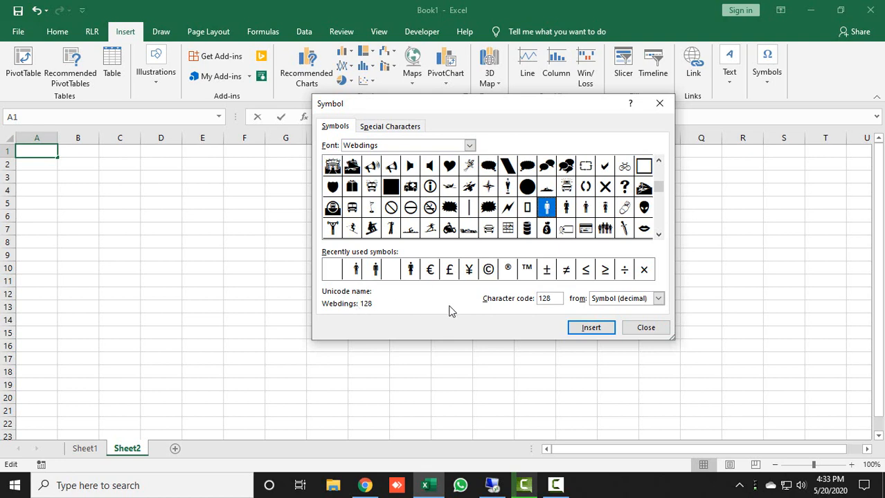
pyautogui.click(584, 328)
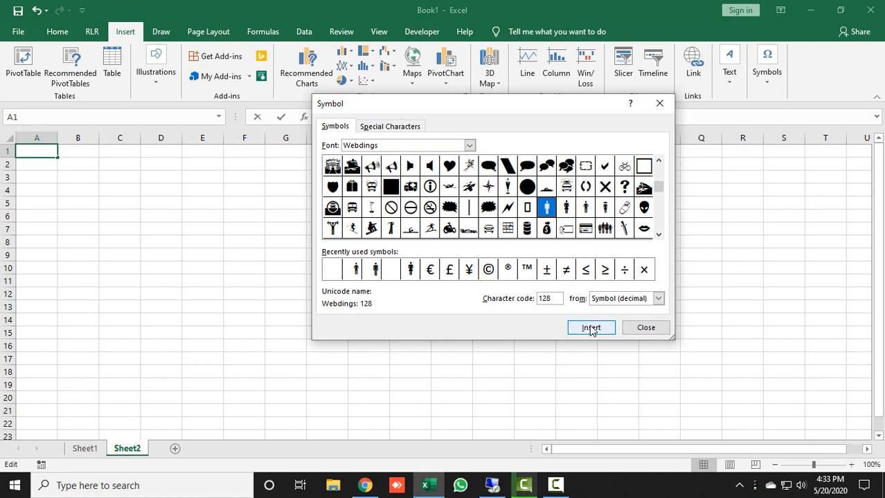
pyautogui.click(645, 327)
pyautogui.click(119, 268)
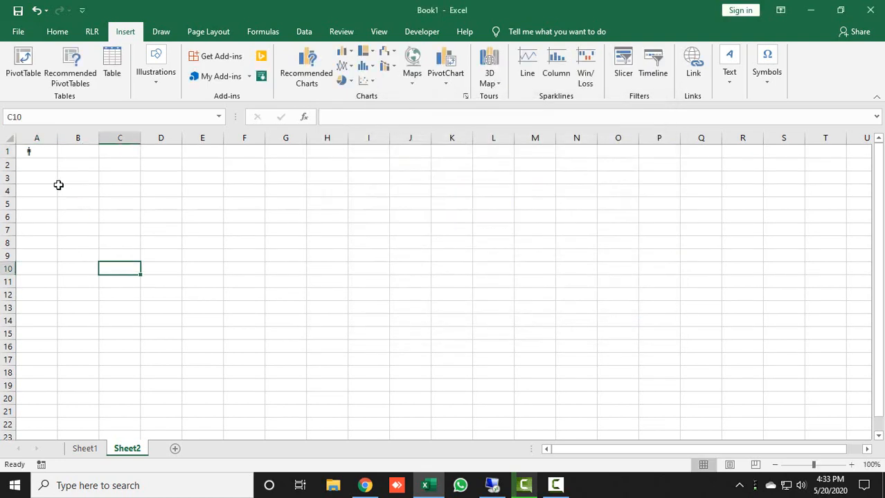
# Set the font size of cell A1 to 100 and widen column A to fit the whole man symbol.
pyautogui.click(33, 150)
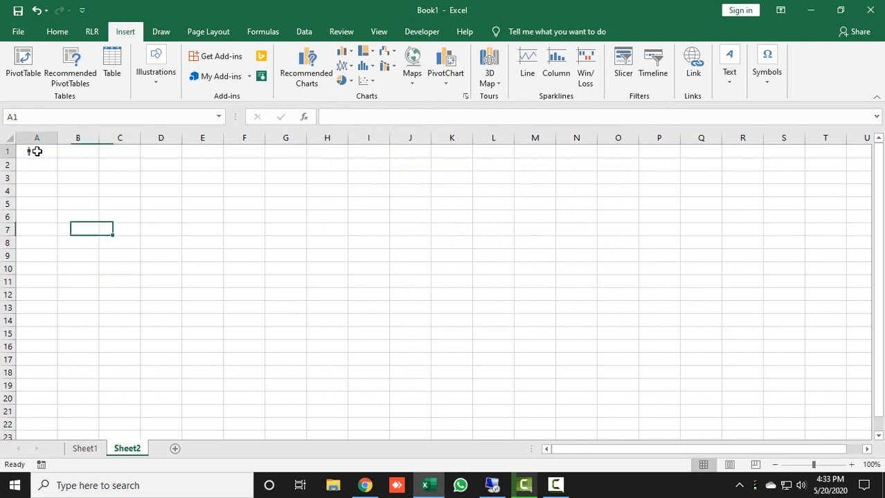
pyautogui.click(58, 32)
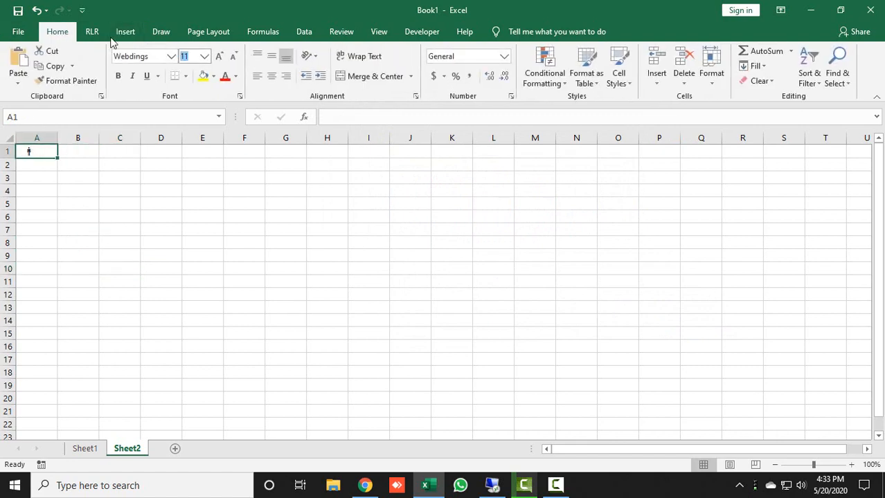
pyautogui.write('100')
pyautogui.press('Return')
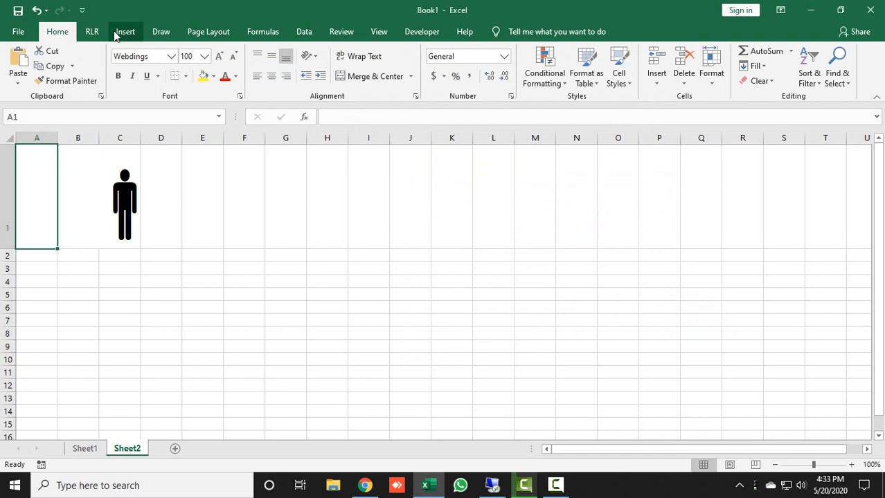
pyautogui.moveTo(59, 138); pyautogui.dragTo(200, 137)
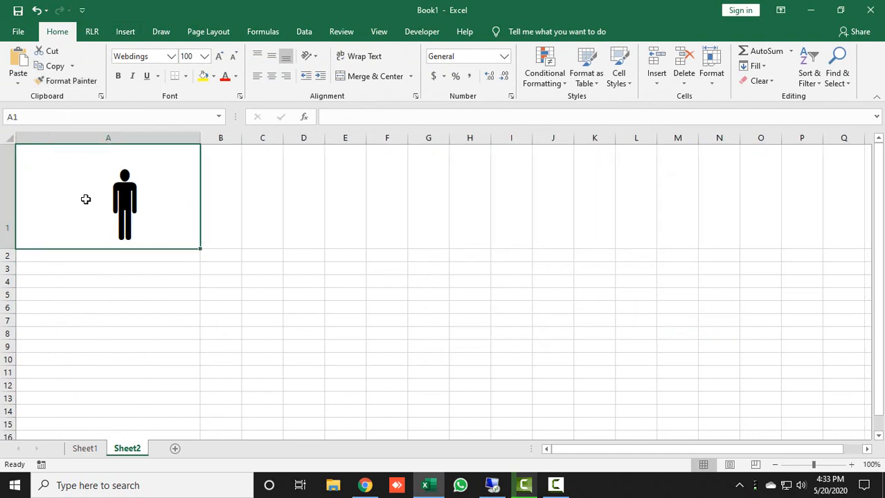
# Copy cell A1 as a picture, paste it as Picture (Enhanced Metafile), and place it around columns H to L, rows 6 to 13.
pyautogui.click(73, 67)
pyautogui.click(97, 101)
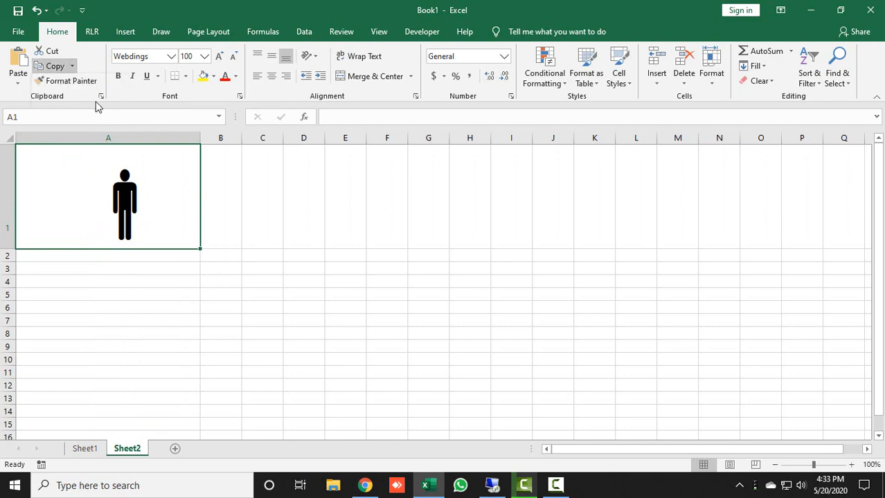
pyautogui.press('Return')
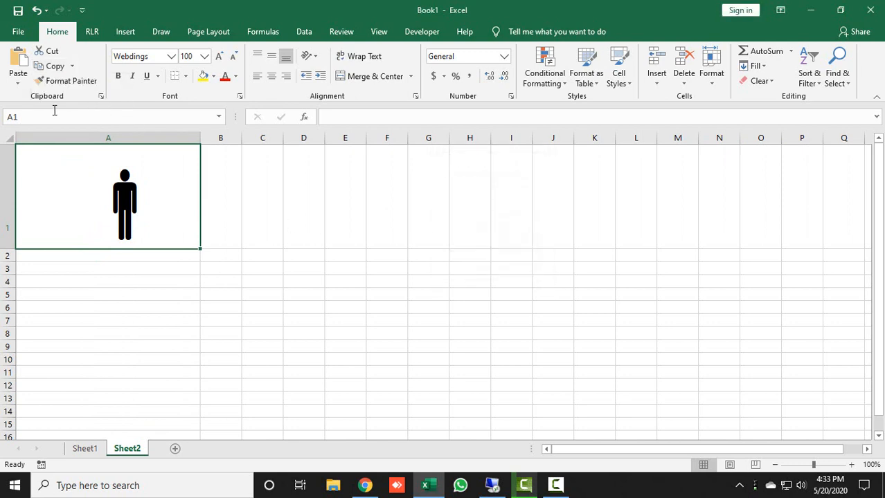
pyautogui.click(18, 90)
pyautogui.click(50, 132)
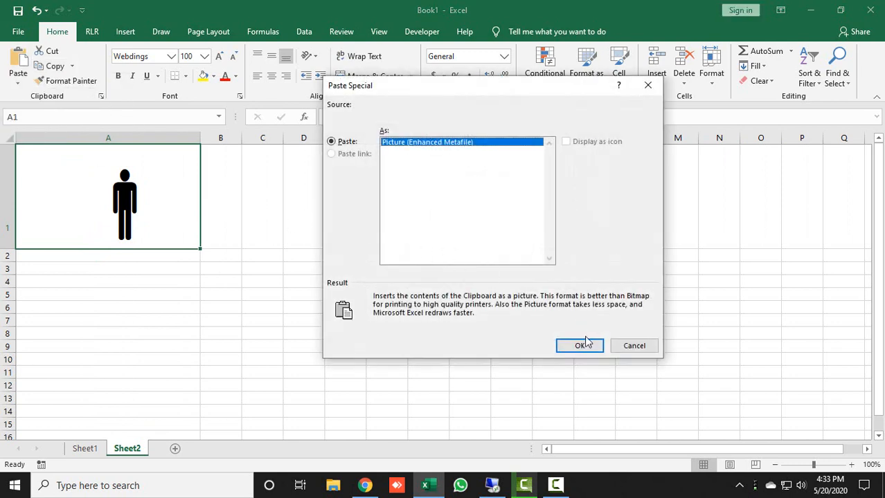
pyautogui.click(581, 346)
pyautogui.moveTo(77, 164); pyautogui.dragTo(511, 322)
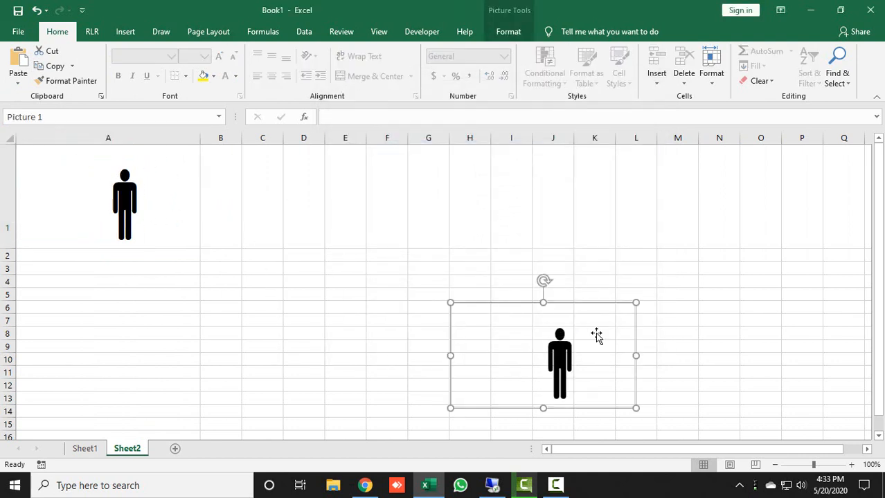
# Clear cell A1 and insert the Webdings hands-on-hips man symbol, character code 130, in its place.
pyautogui.click(108, 182)
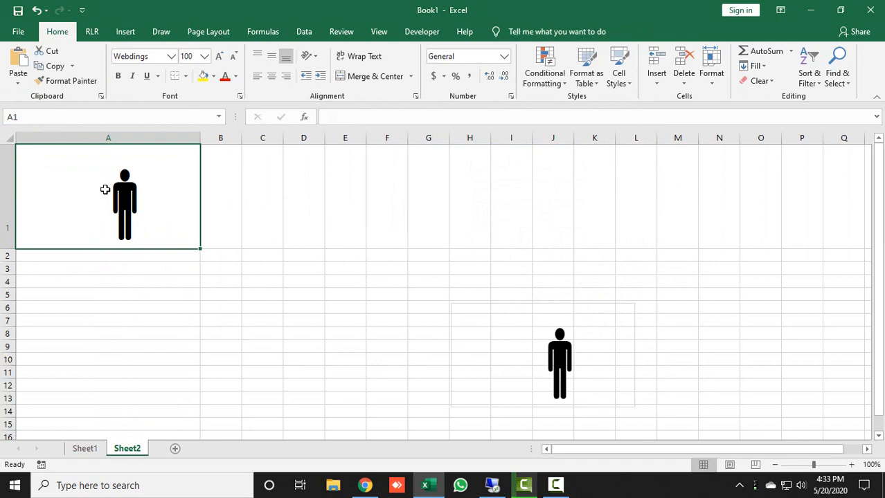
pyautogui.press('Delete')
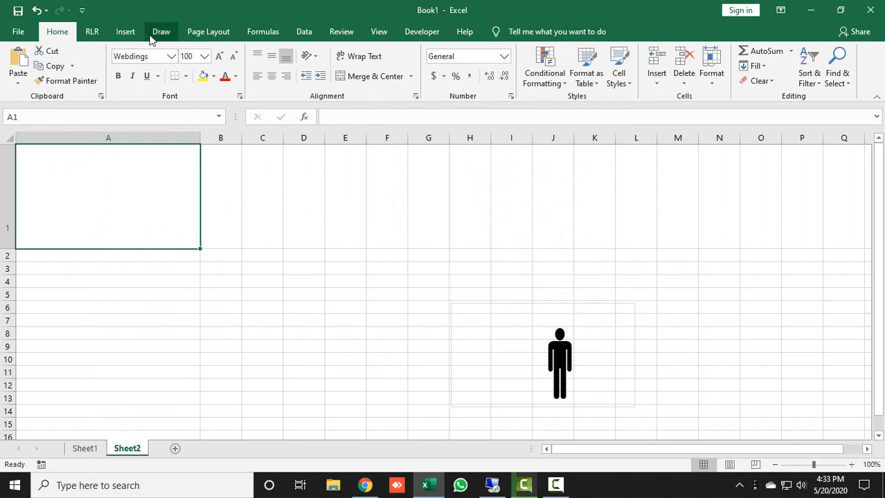
pyautogui.click(124, 31)
pyautogui.click(765, 88)
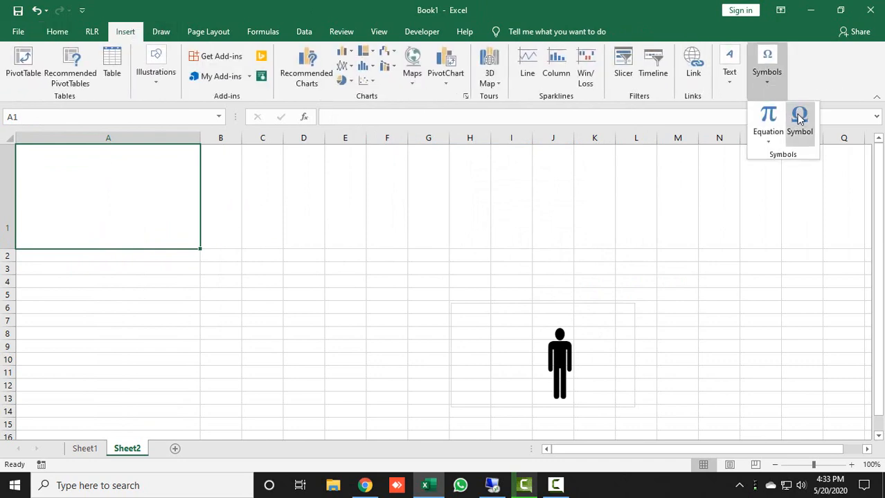
pyautogui.click(798, 116)
pyautogui.click(419, 145)
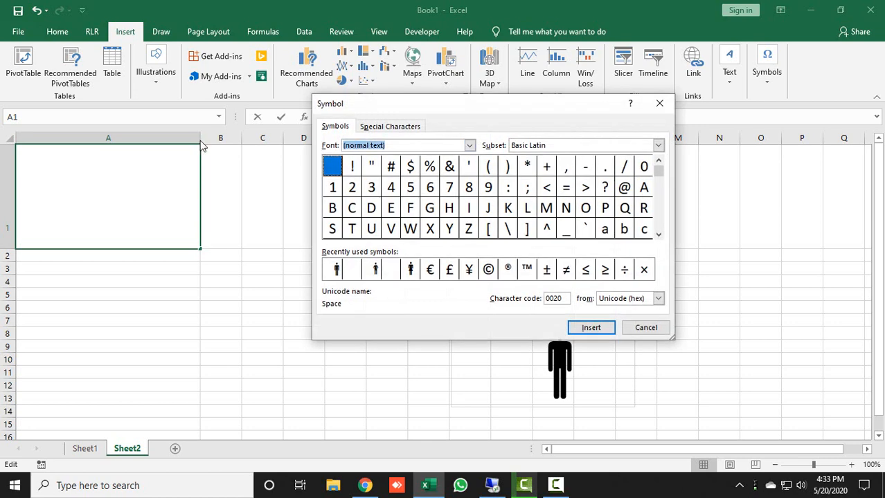
pyautogui.write('web')
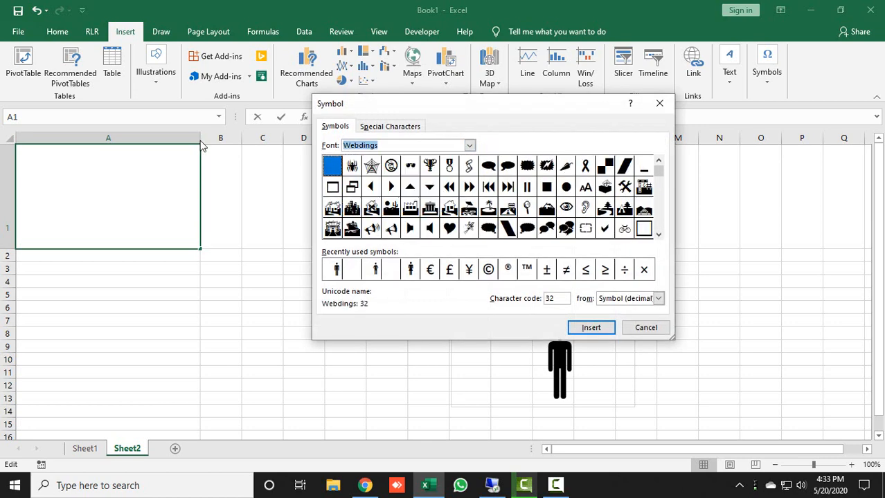
pyautogui.click(658, 235)
pyautogui.click(658, 235)
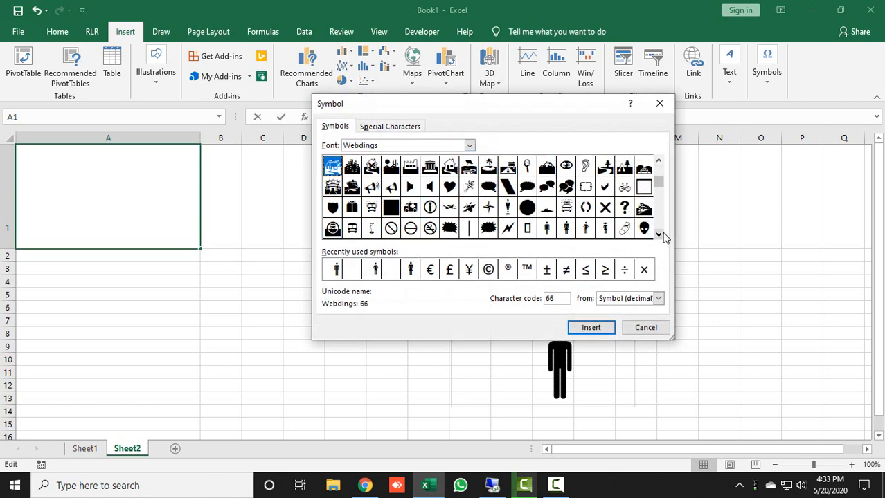
pyautogui.click(658, 234)
pyautogui.click(586, 208)
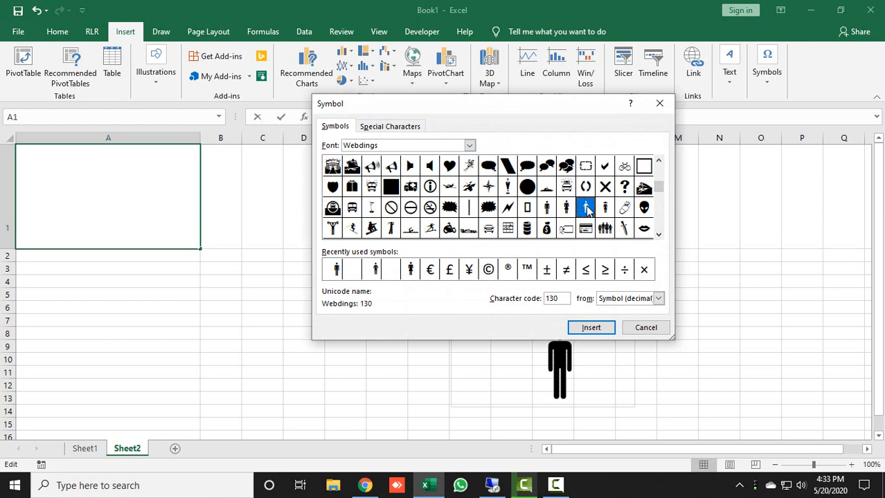
pyautogui.click(591, 328)
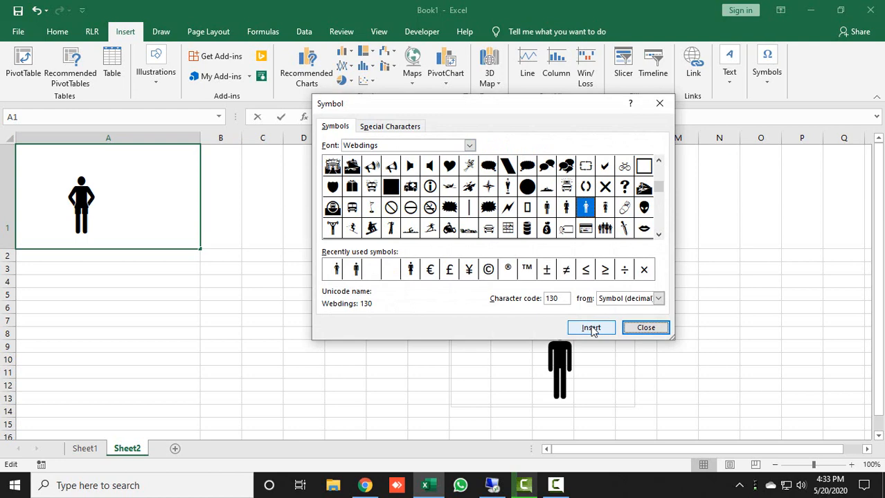
# Copy cell A1 as a picture as shown on screen, paste it as a picture, and place it around columns B to G, rows 4 to 12.
pyautogui.click(646, 328)
pyautogui.click(93, 345)
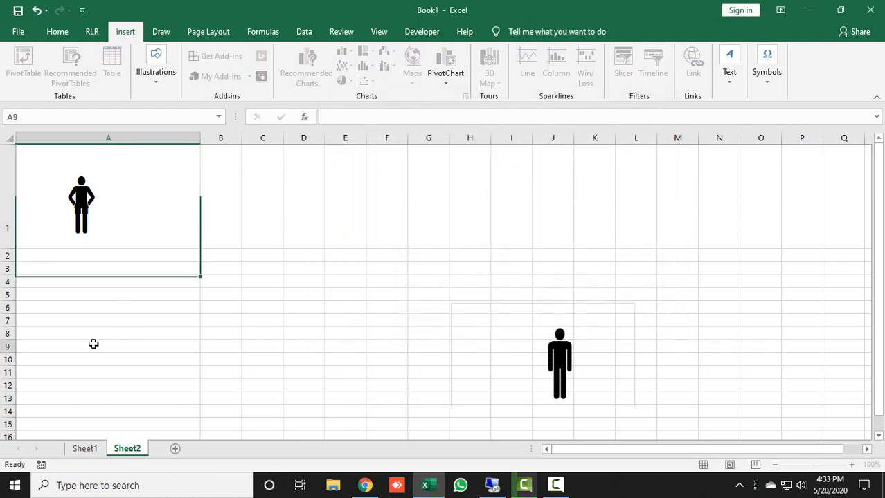
pyautogui.click(65, 188)
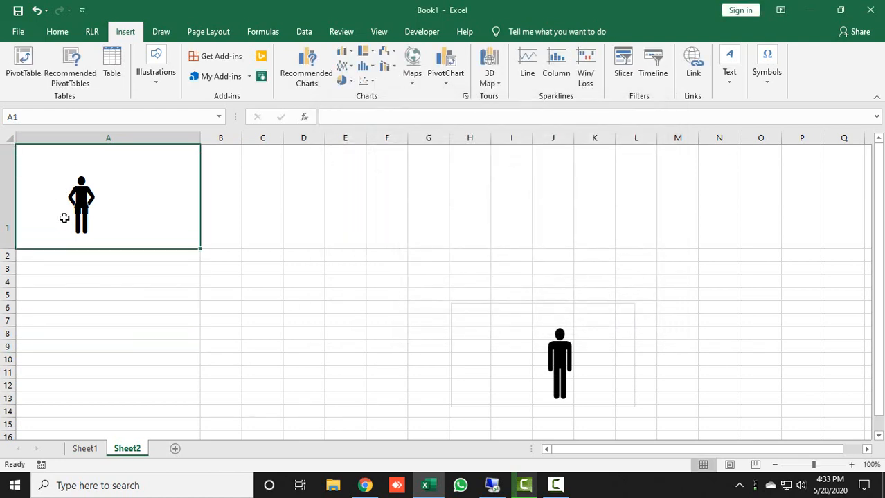
pyautogui.click(55, 31)
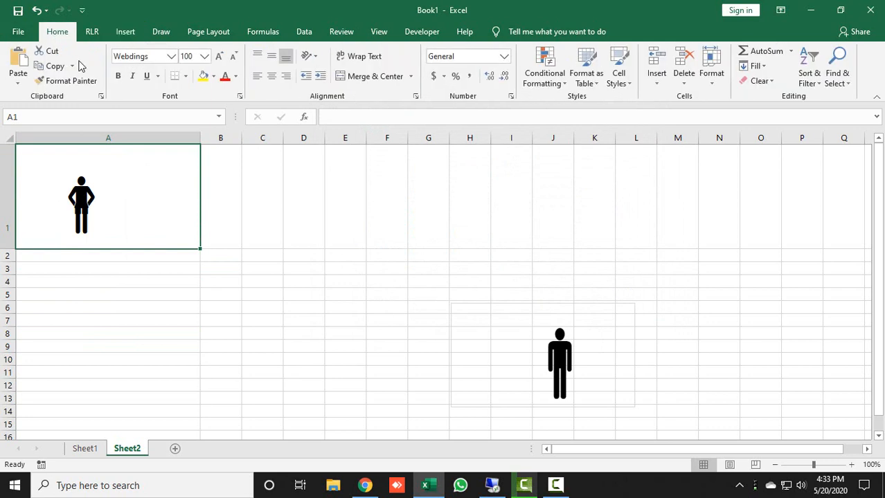
pyautogui.click(72, 66)
pyautogui.click(86, 95)
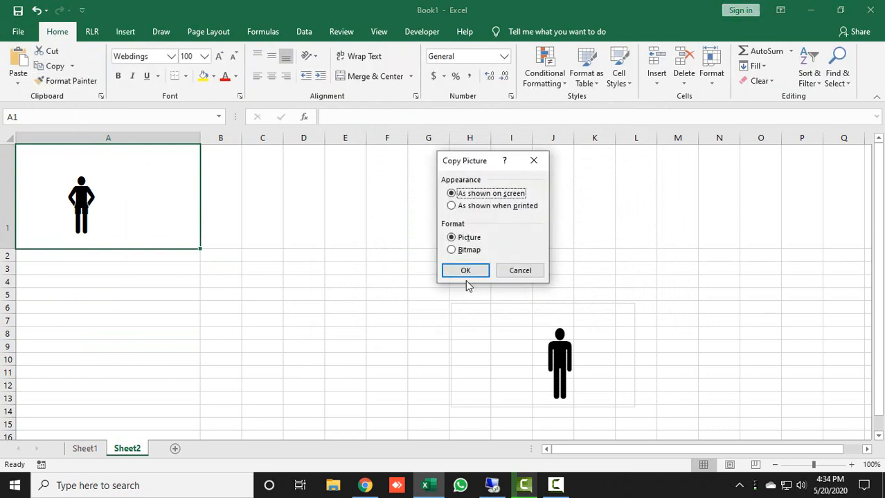
pyautogui.click(466, 272)
pyautogui.click(18, 83)
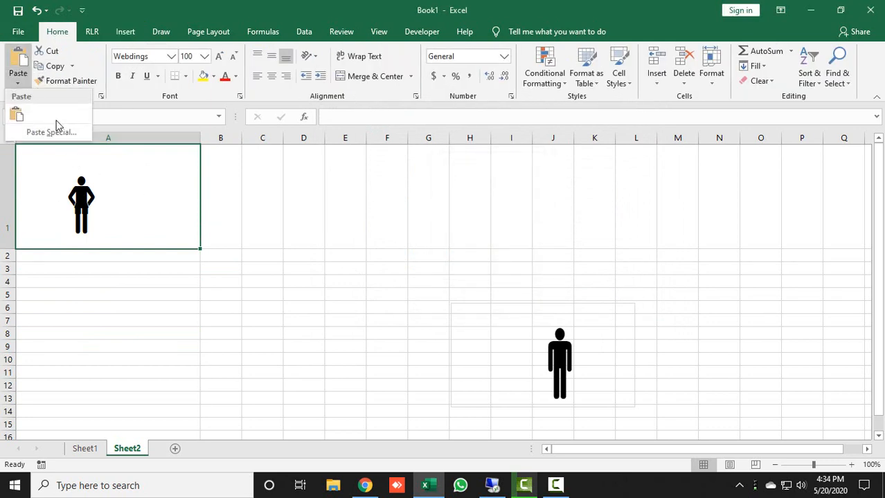
pyautogui.click(50, 131)
pyautogui.click(573, 342)
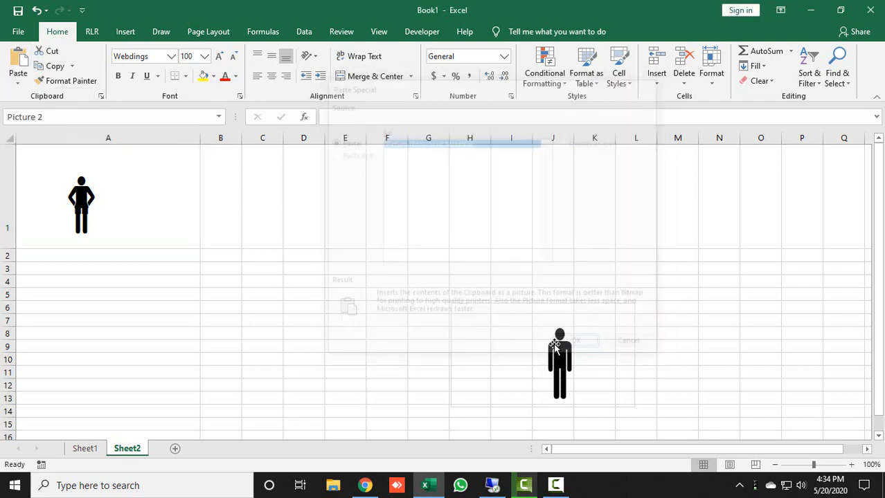
pyautogui.moveTo(135, 199); pyautogui.dragTo(354, 345)
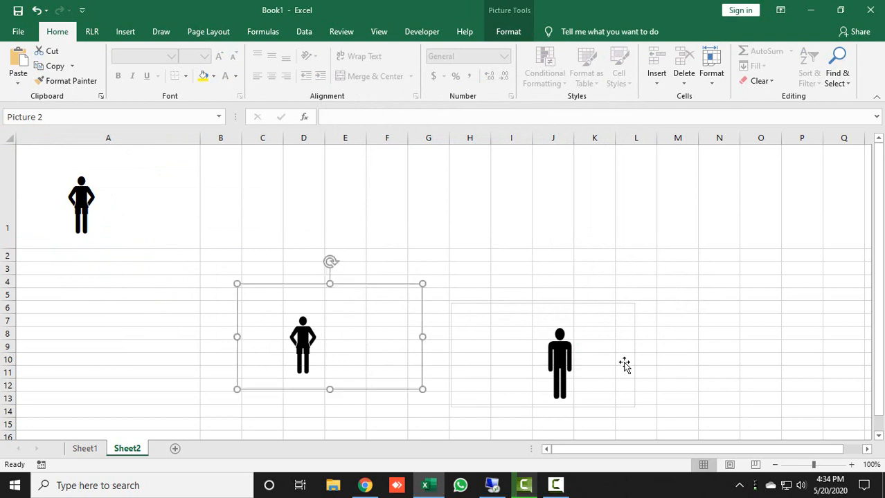
# Clear cell A1 and shift both man pictures slightly up on the sheet.
pyautogui.moveTo(556, 361); pyautogui.dragTo(572, 332)
pyautogui.click(103, 202)
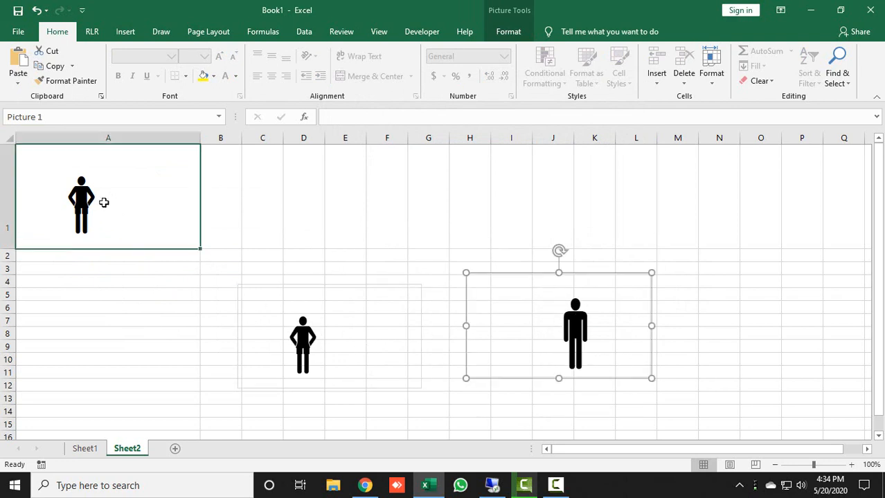
pyautogui.press('Delete')
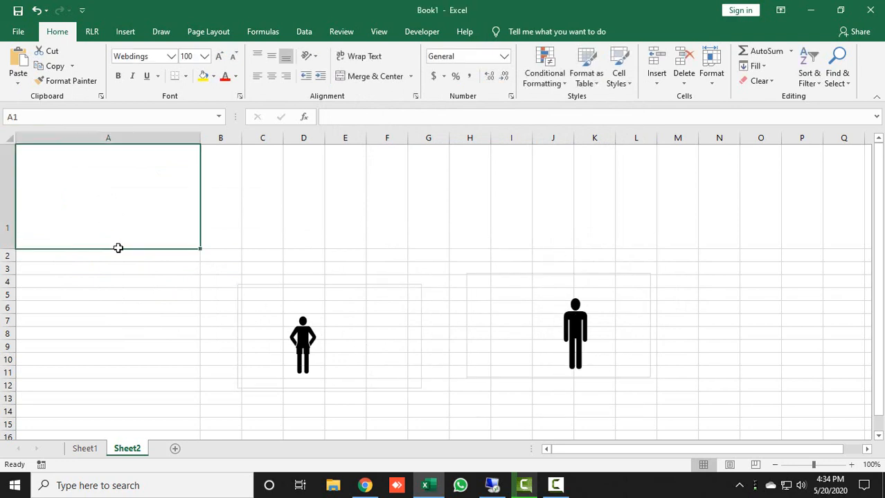
pyautogui.moveTo(326, 344); pyautogui.dragTo(317, 313)
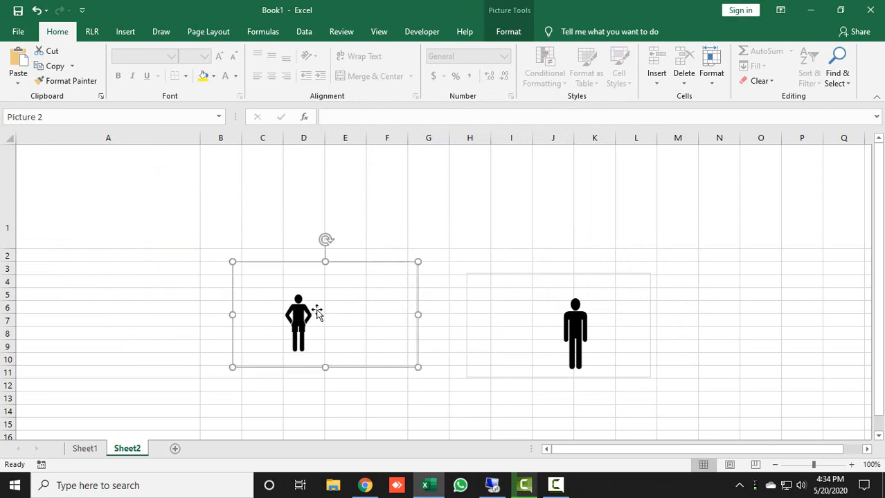
# Crop the hands-on-hips man picture tightly around the figure, to about 1.03" high by 0.5" wide.
pyautogui.click(516, 32)
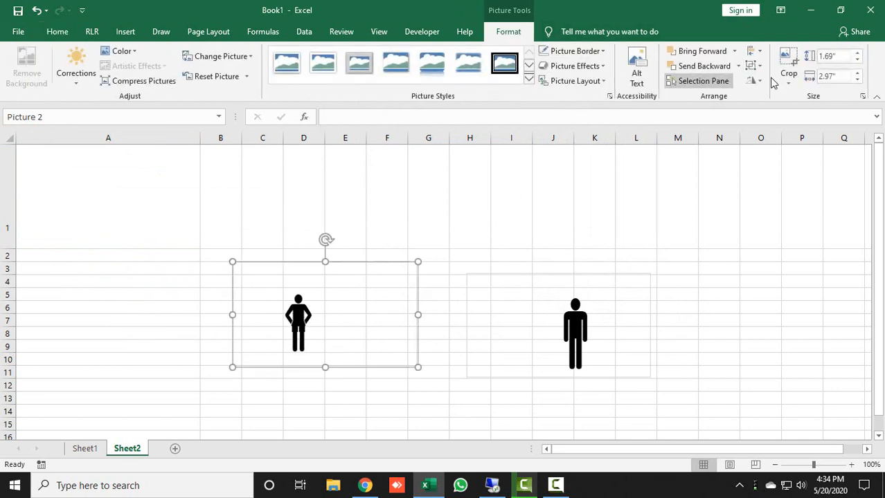
pyautogui.click(788, 69)
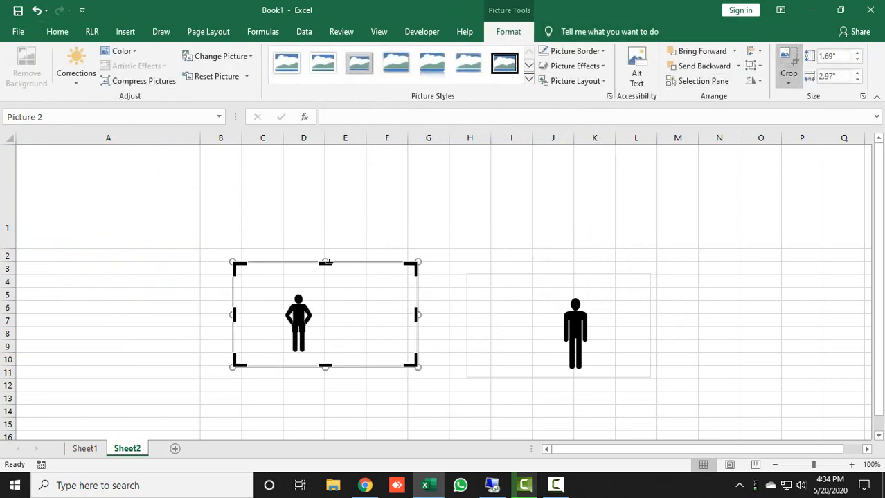
pyautogui.moveTo(329, 263); pyautogui.dragTo(329, 291)
pyautogui.moveTo(327, 367); pyautogui.dragTo(330, 353)
pyautogui.moveTo(416, 317); pyautogui.dragTo(310, 321)
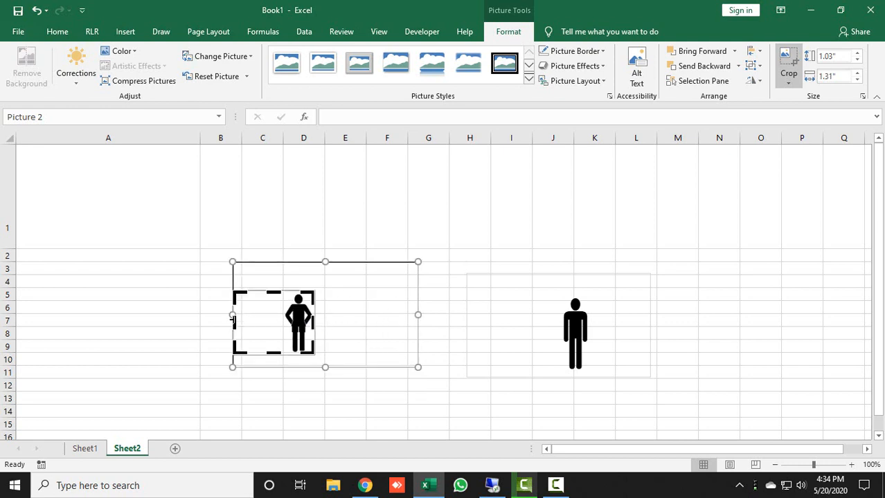
pyautogui.moveTo(234, 317); pyautogui.dragTo(283, 319)
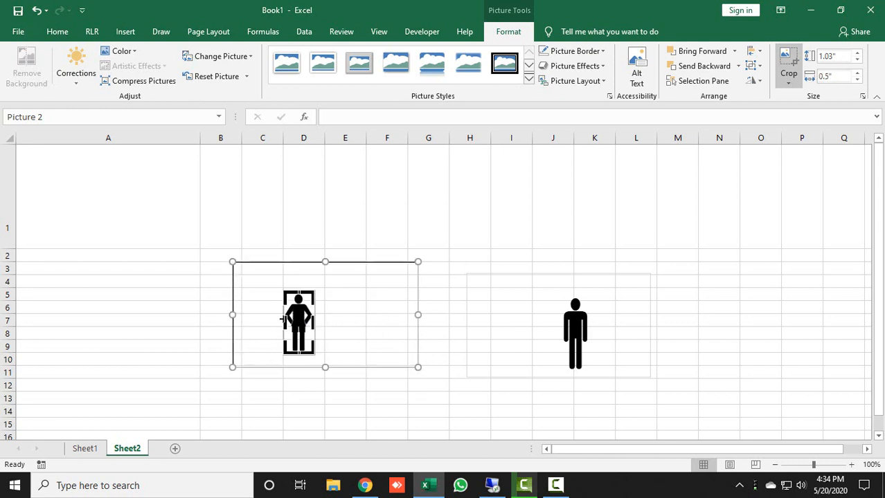
pyautogui.click(788, 59)
# Crop the standing man picture tightly to about 1.23" by 0.49" and place it in column I, rows 3 to 9.
pyautogui.click(592, 305)
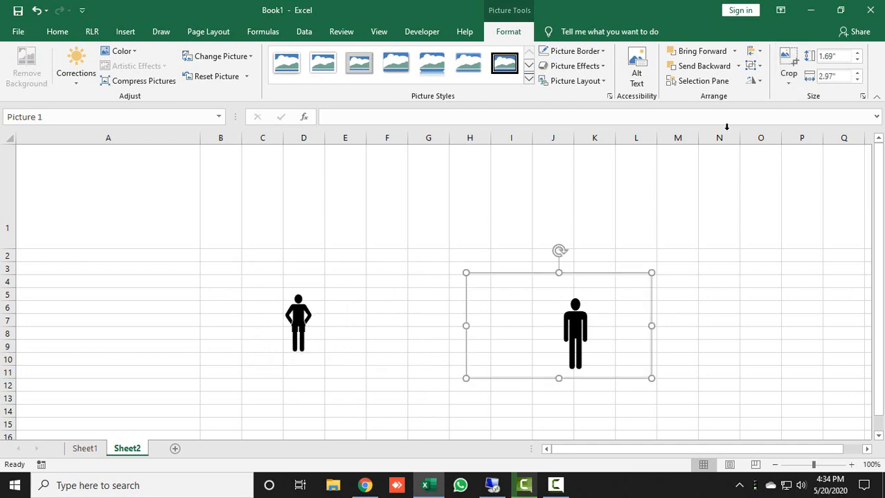
pyautogui.click(788, 59)
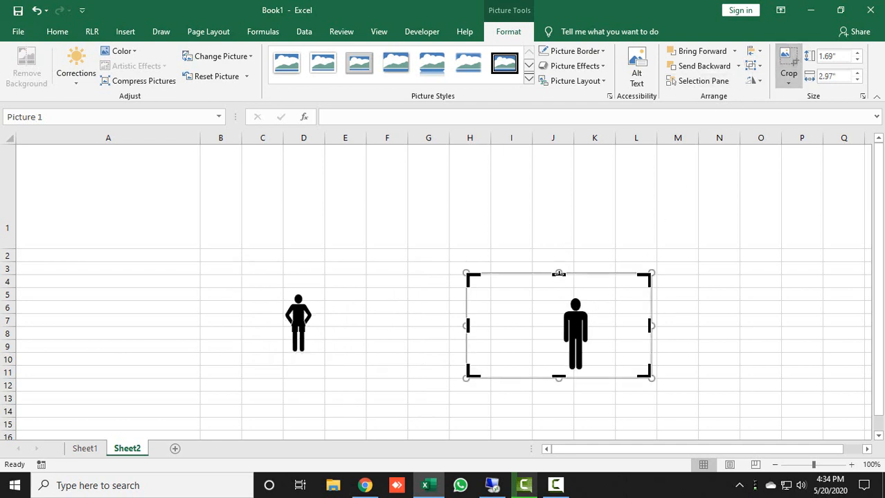
pyautogui.moveTo(559, 274); pyautogui.dragTo(560, 299)
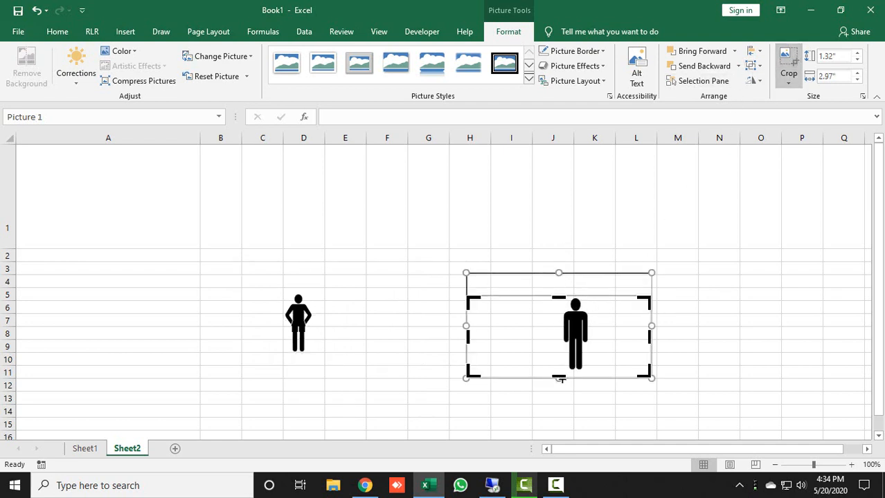
pyautogui.moveTo(559, 377); pyautogui.dragTo(561, 371)
pyautogui.moveTo(490, 333); pyautogui.dragTo(561, 333)
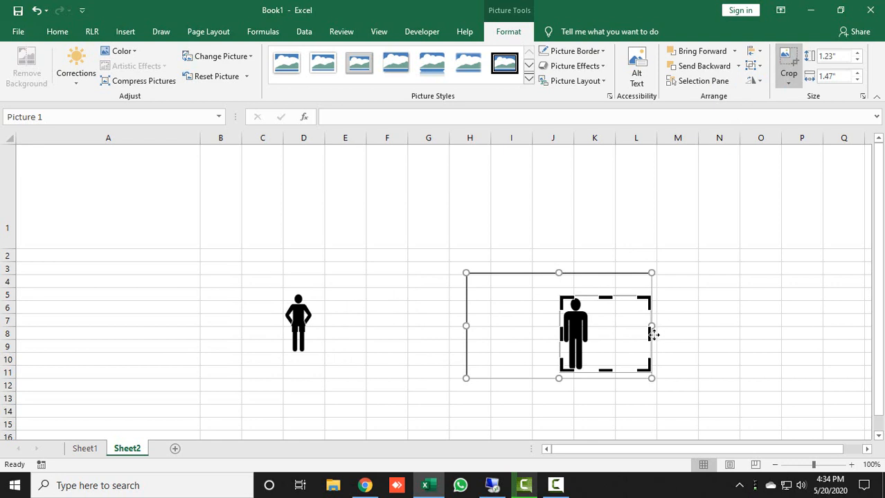
pyautogui.moveTo(650, 336); pyautogui.dragTo(516, 312)
pyautogui.press('Escape')
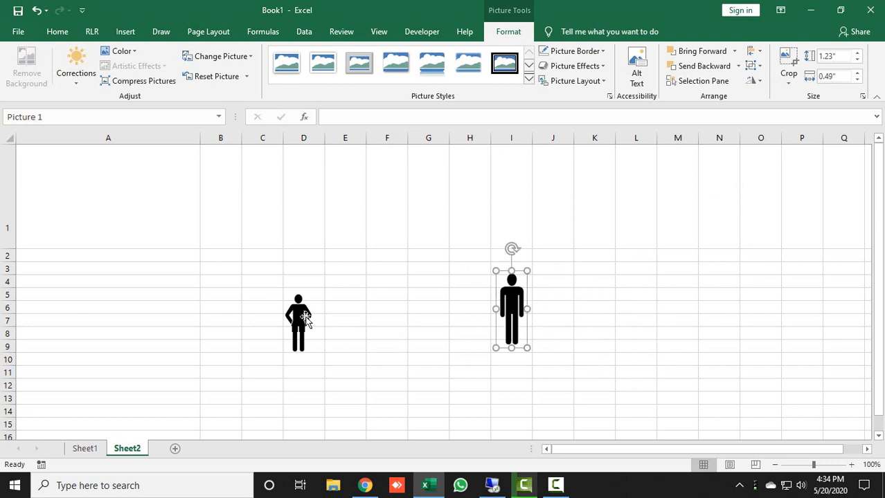
# Move the hands-on-hips man beside the standing man and enlarge it to about 1.33" high by 0.65" wide.
pyautogui.moveTo(304, 320); pyautogui.dragTo(450, 298)
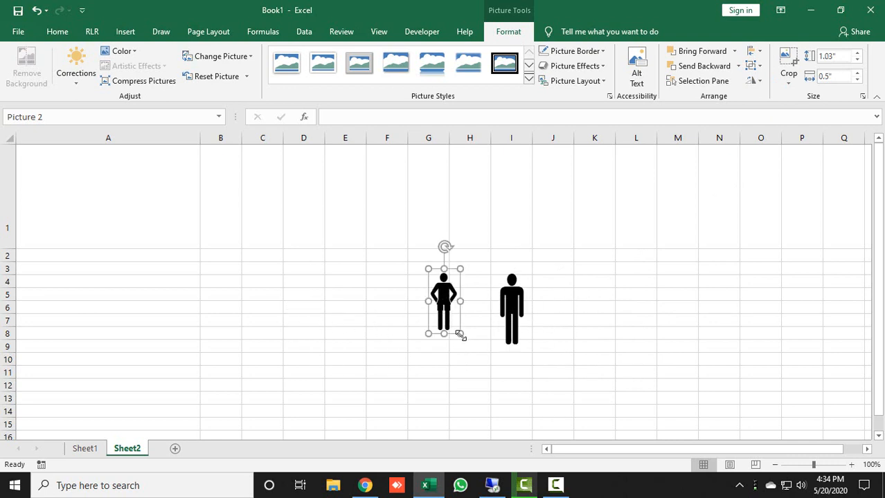
pyautogui.moveTo(461, 335); pyautogui.dragTo(467, 347)
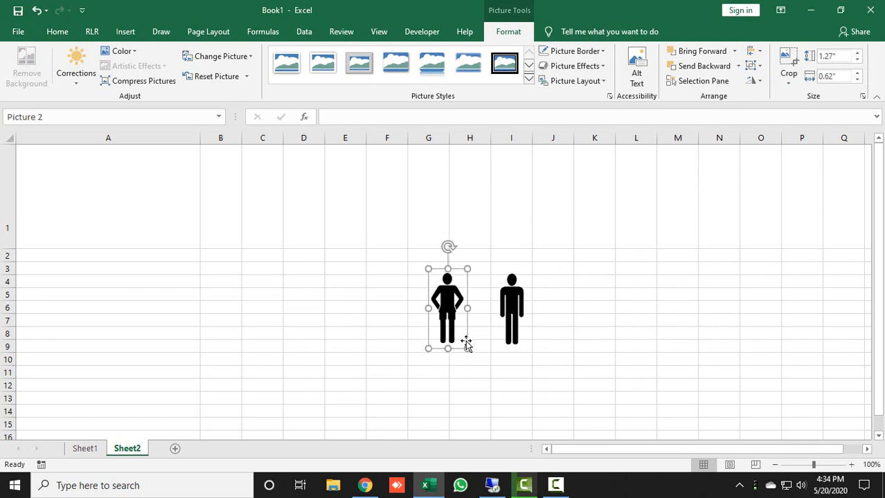
pyautogui.moveTo(455, 315); pyautogui.dragTo(469, 316)
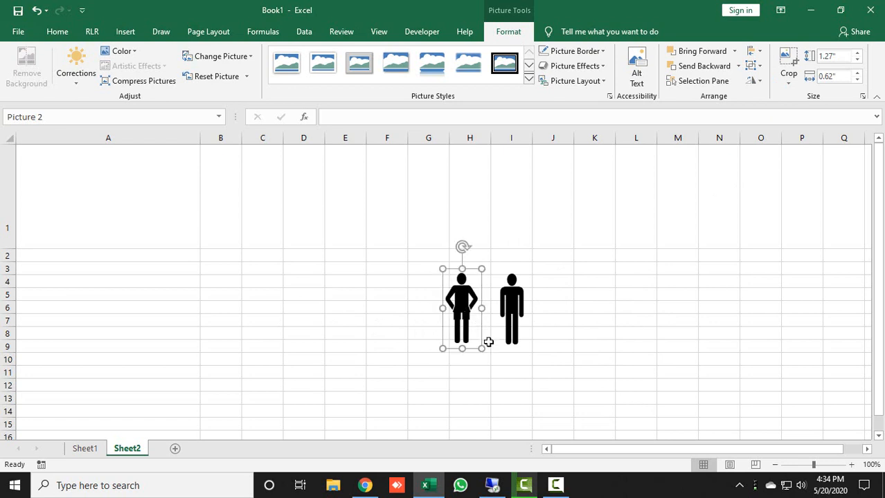
pyautogui.moveTo(483, 347); pyautogui.dragTo(485, 354)
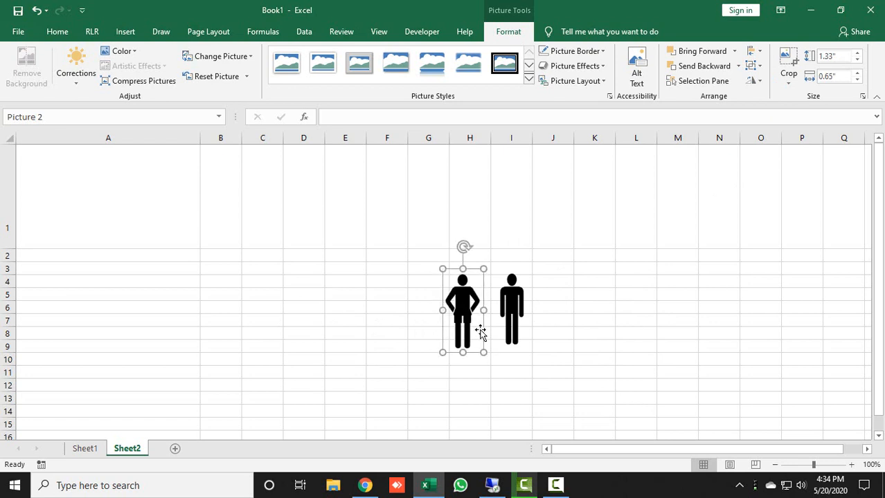
# Cut both man pictures from Sheet2 and paste them into Sheet1 at cell B8.
pyautogui.keyDown('ctrl'); pyautogui.click(512, 303); pyautogui.keyUp('ctrl')
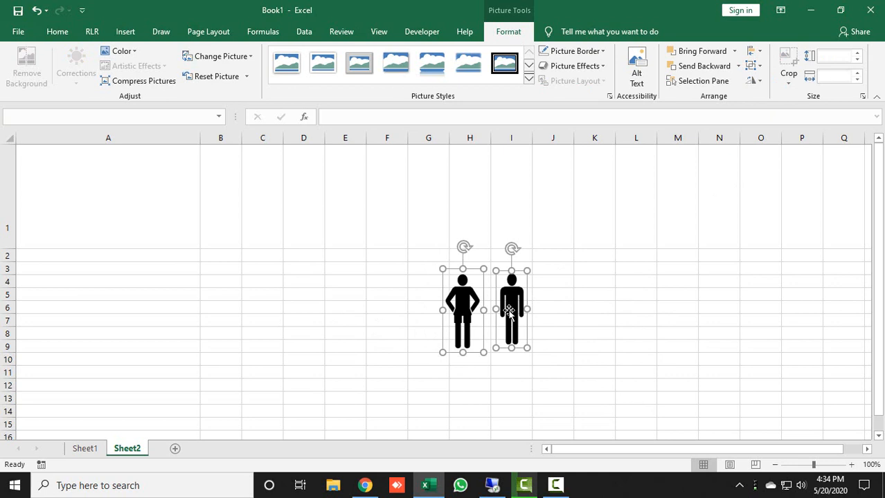
pyautogui.press('Delete')
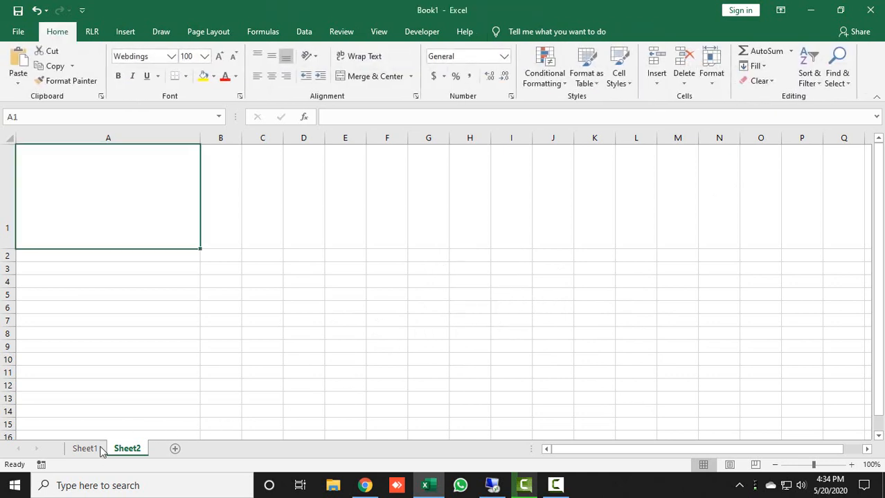
pyautogui.click(101, 450)
pyautogui.click(74, 240)
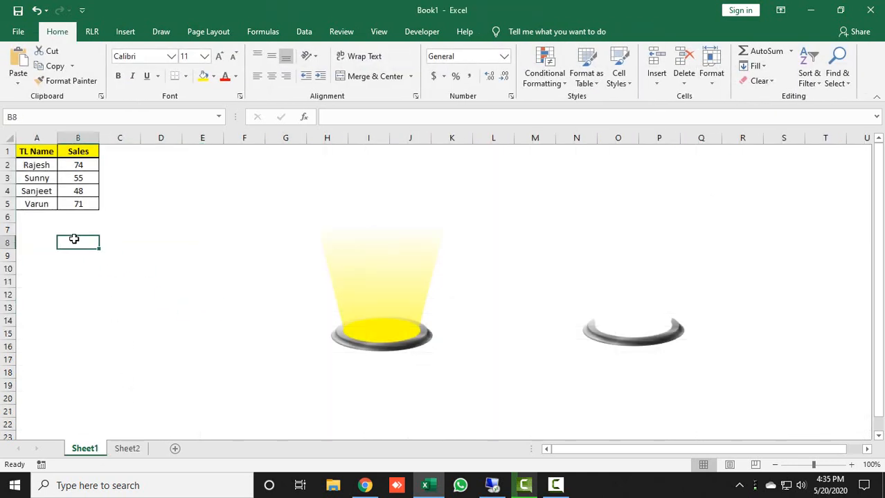
pyautogui.hotkey('ctrl', 'v')
pyautogui.click(170, 358)
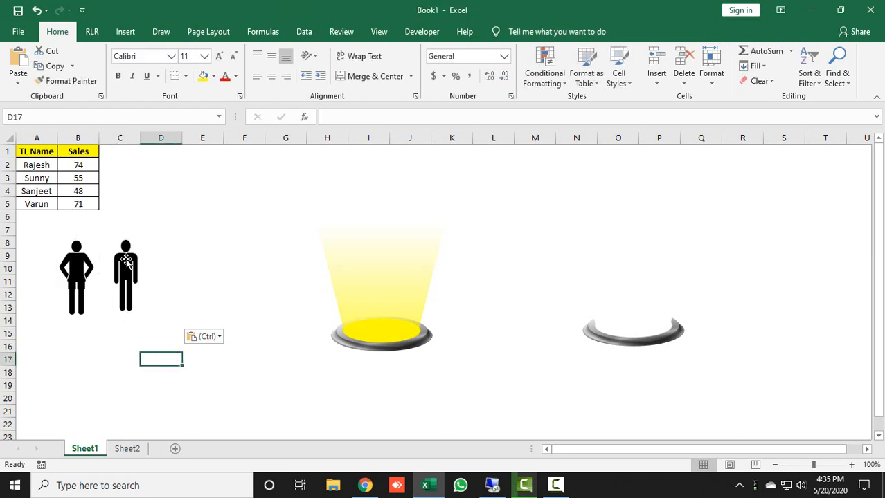
# Place the standing man on the unlit lamp disc and group the two objects.
pyautogui.moveTo(125, 259); pyautogui.dragTo(633, 275)
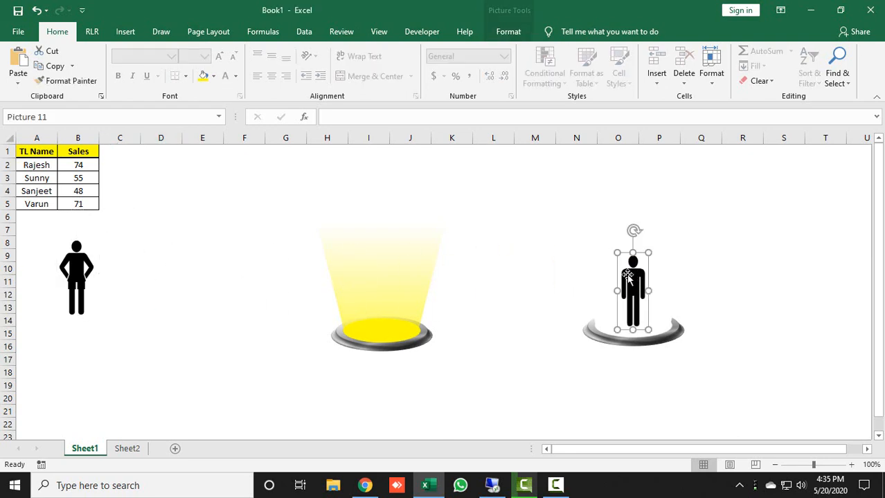
pyautogui.keyDown('ctrl'); pyautogui.click(604, 328); pyautogui.keyUp('ctrl')
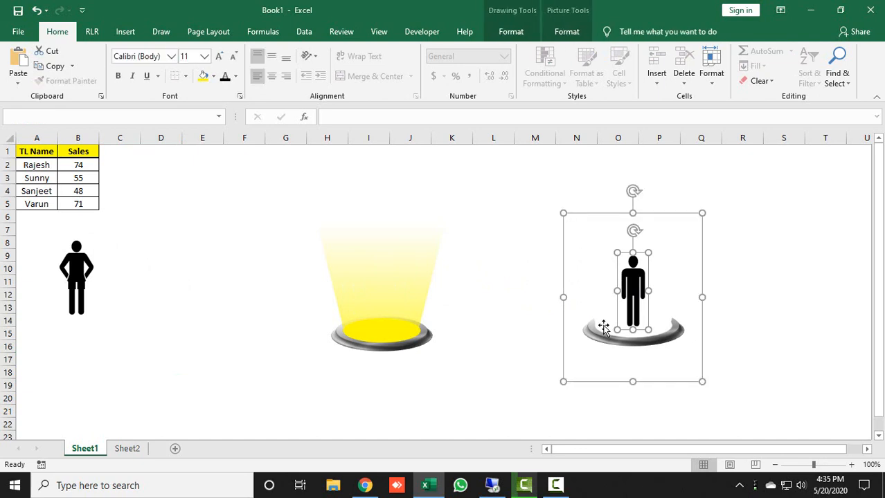
pyautogui.rightClick(604, 328)
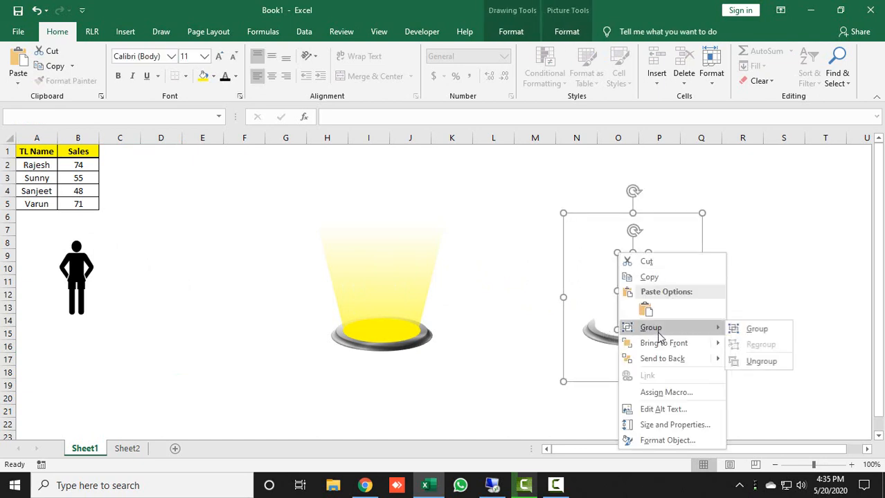
pyautogui.click(758, 328)
# Place the hands-on-hips man on the lit lamp disc inside the yellow beam and group the two objects.
pyautogui.click(195, 387)
pyautogui.moveTo(71, 280); pyautogui.dragTo(379, 298)
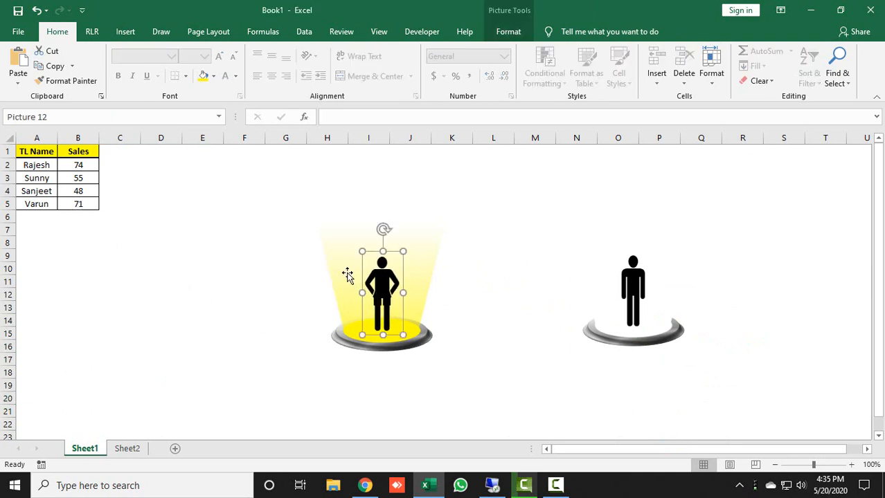
pyautogui.keyDown('ctrl'); pyautogui.click(347, 275); pyautogui.keyUp('ctrl')
pyautogui.rightClick(363, 253)
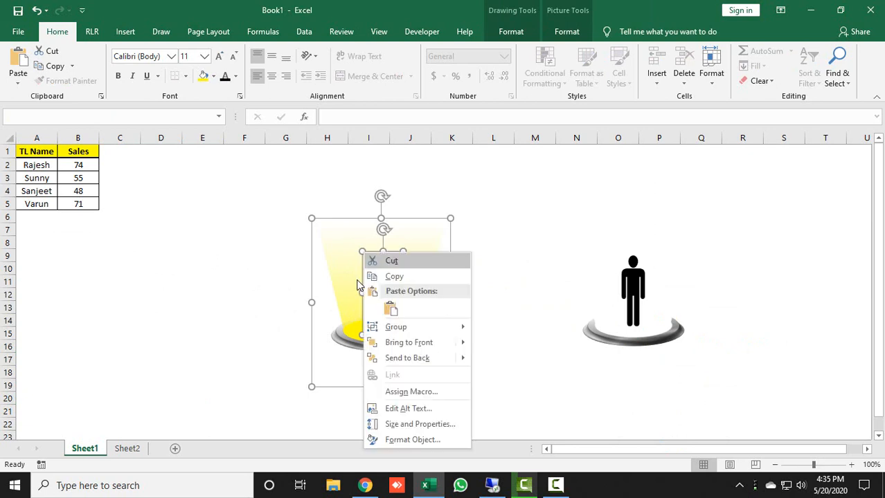
pyautogui.moveTo(416, 327)
pyautogui.click(510, 328)
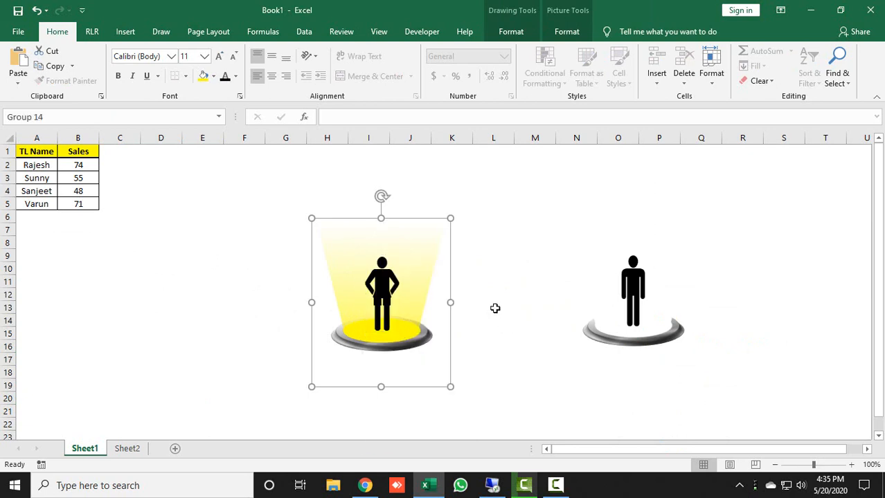
# Move the unlit figure group to around columns Q to S, rows 3 to 10, place the lit group beneath it, and select cell C1.
pyautogui.moveTo(632, 292); pyautogui.dragTo(736, 220)
pyautogui.moveTo(409, 279); pyautogui.dragTo(751, 343)
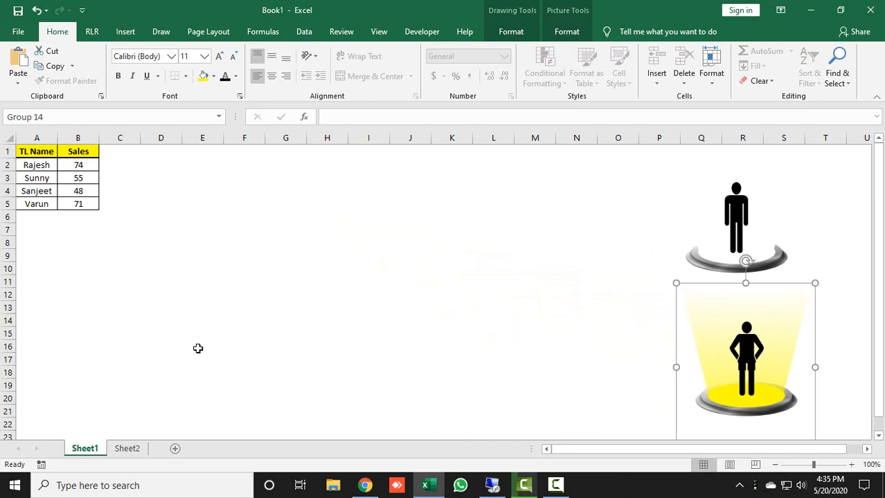
pyautogui.click(115, 151)
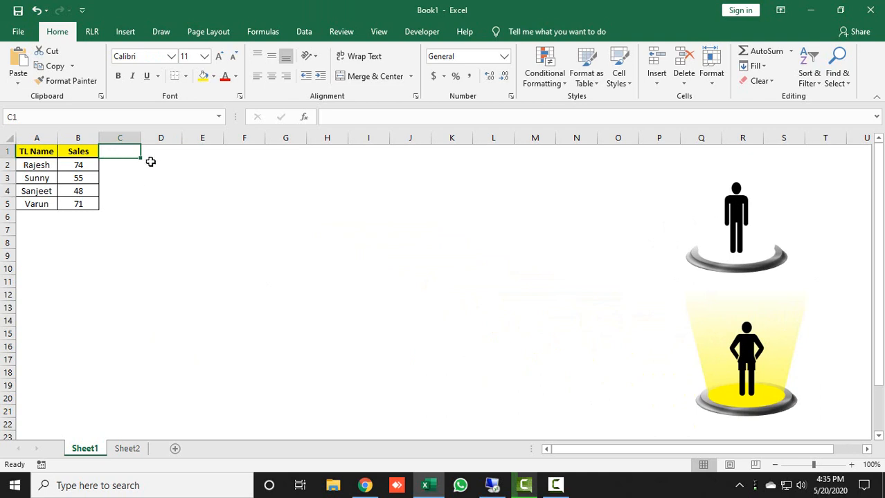
# Enter the helper column headers "Sales" in C1 and "Max Sales" in D1.
pyautogui.write('Sales')
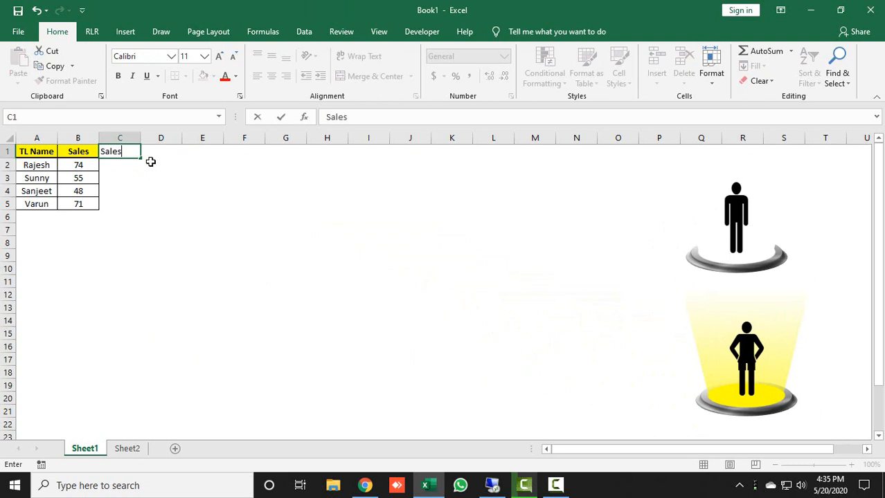
pyautogui.press('Return')
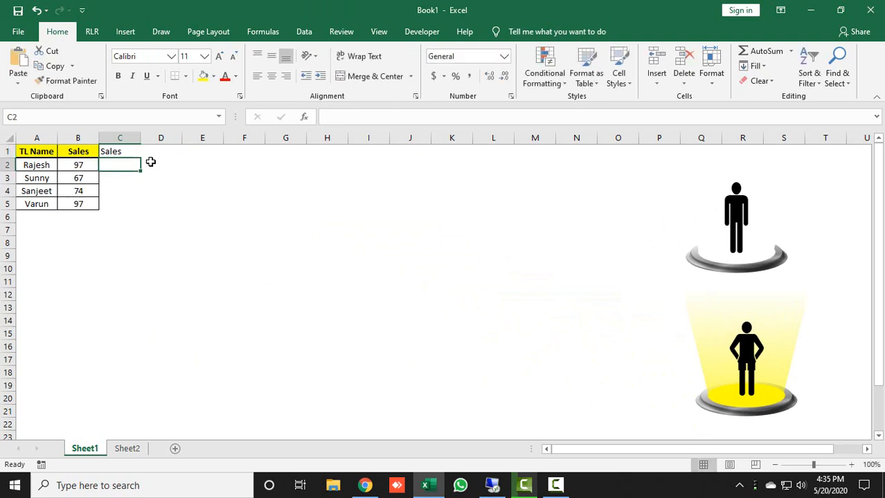
pyautogui.press('Up')
pyautogui.press('Right')
pyautogui.write('Ma')
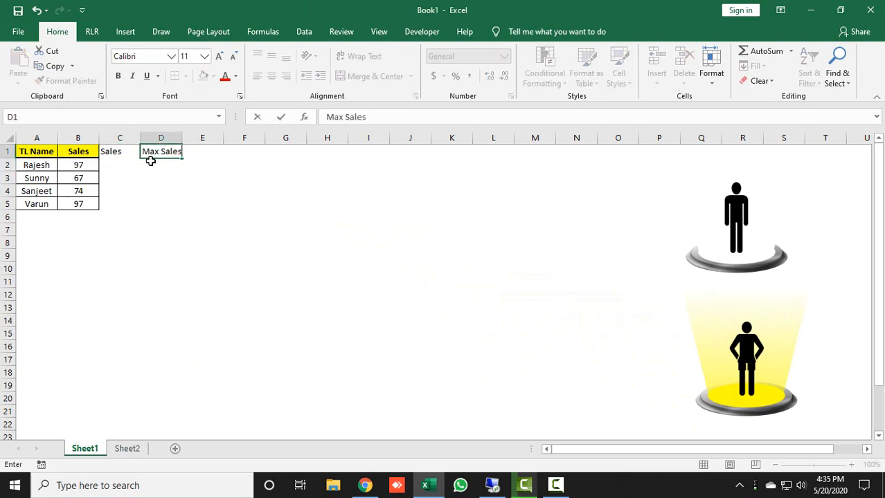
pyautogui.write('x Sales')
pyautogui.press('Return')
# Enter the headers "Data Labels" in E1 and "Max Data Labels" in F1, and autofit the width of column F.
pyautogui.press('Up')
pyautogui.press('Right')
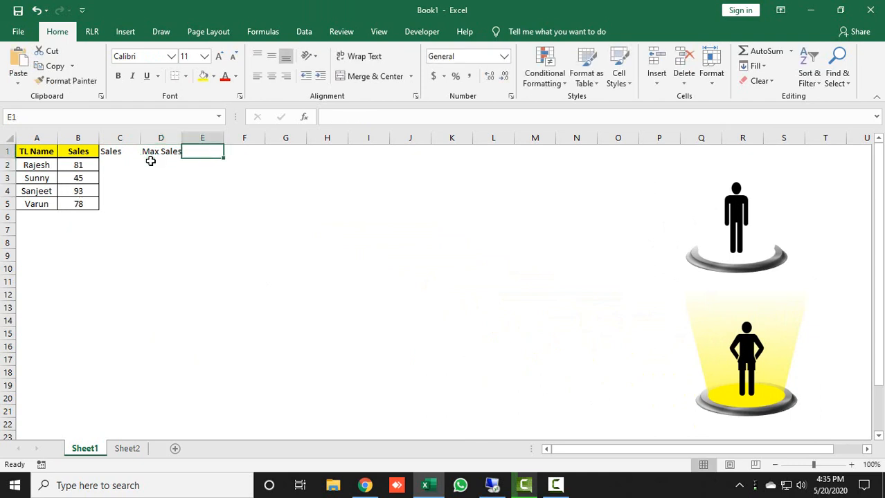
pyautogui.write('Data Labels')
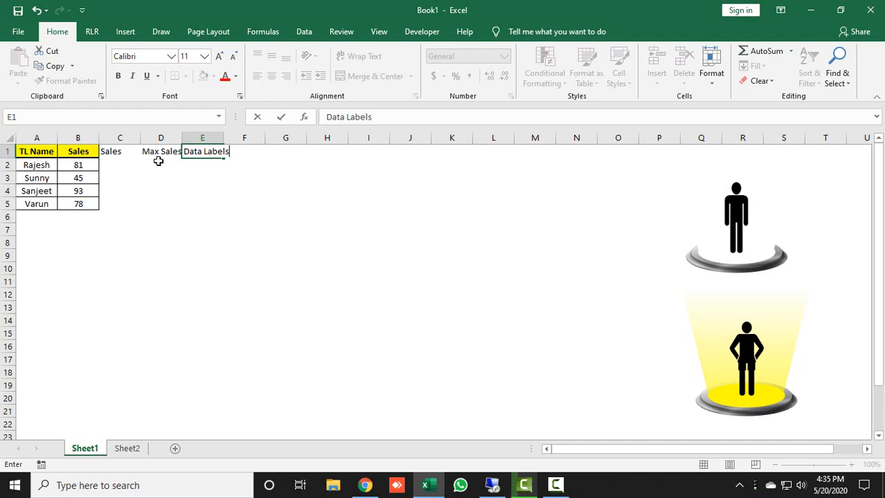
pyautogui.press('Return')
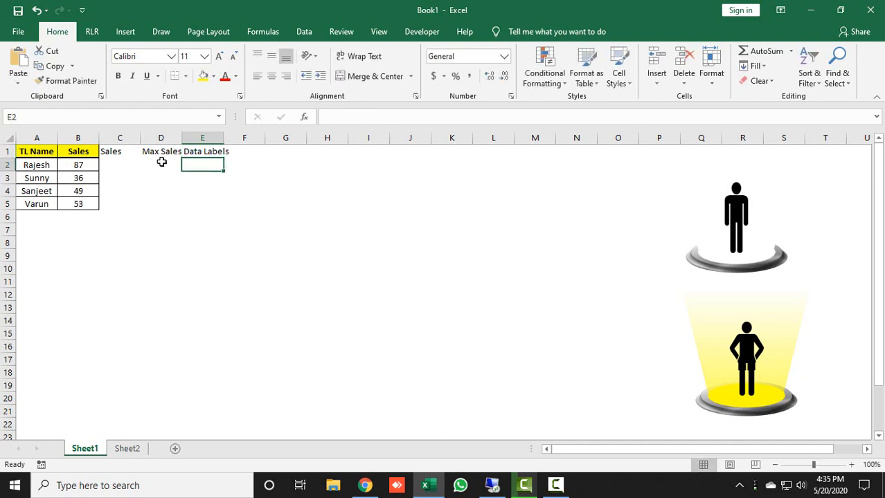
pyautogui.press('Up')
pyautogui.press('Right')
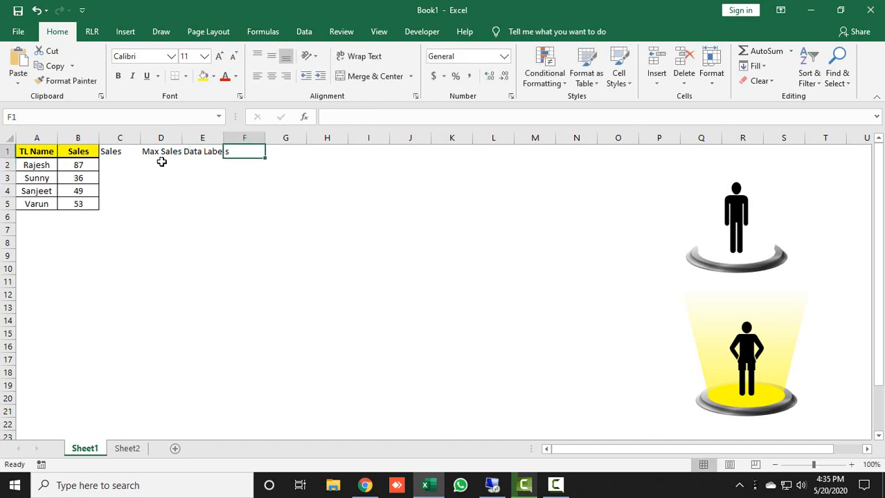
pyautogui.write('Max Data L')
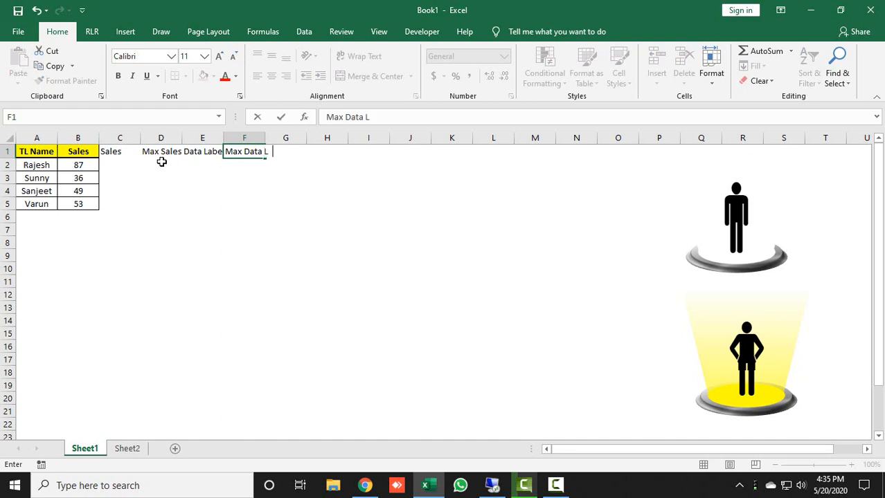
pyautogui.write('s')
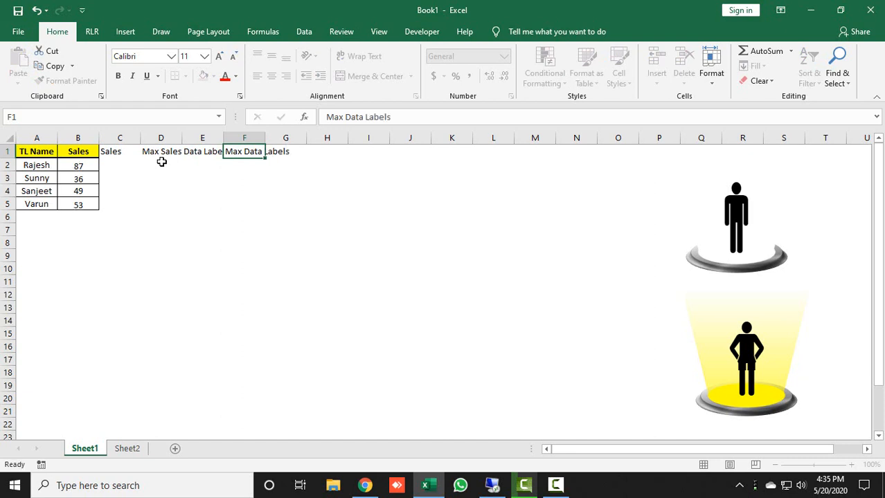
pyautogui.press('Return')
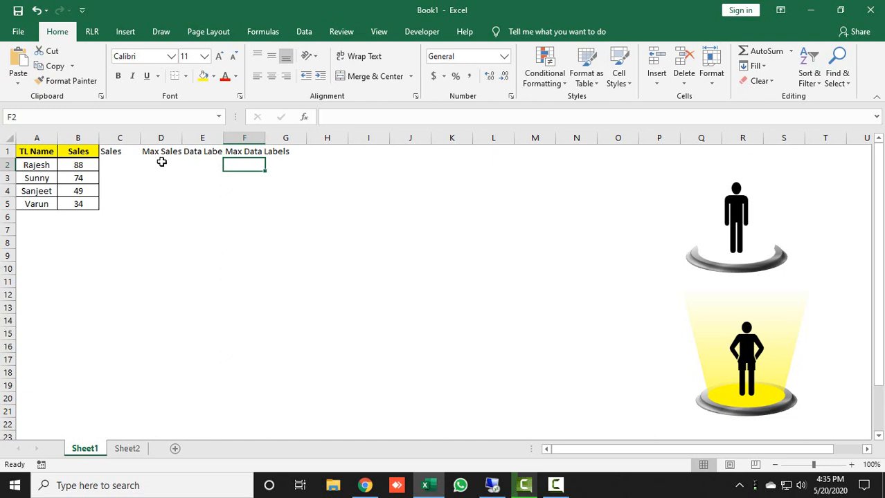
pyautogui.doubleClick(266, 139)
# Enter the formula =IF(B2=MAX($B$2:$B$5),NA(),1) in cell C2 of the helper Sales column.
pyautogui.click(111, 166)
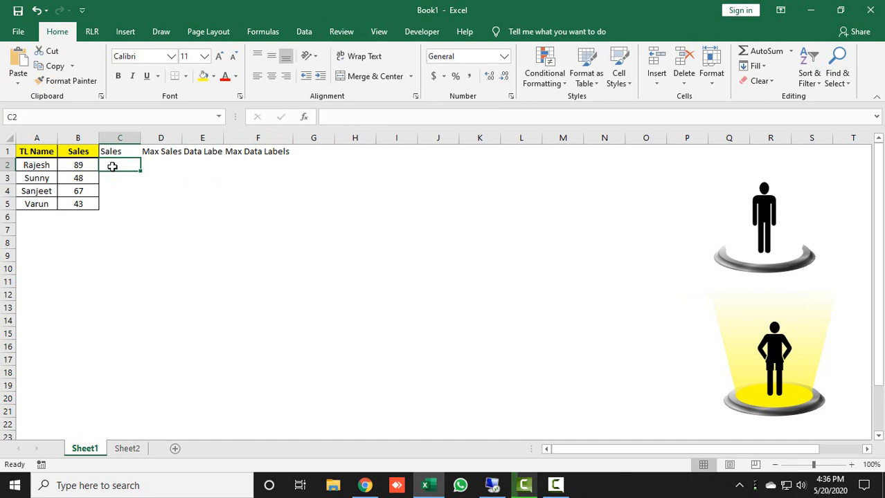
pyautogui.write('=')
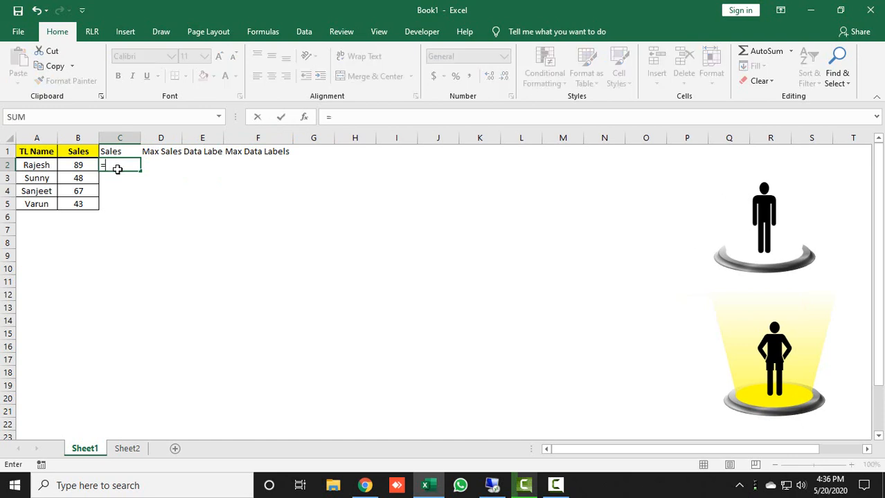
pyautogui.write('IF(')
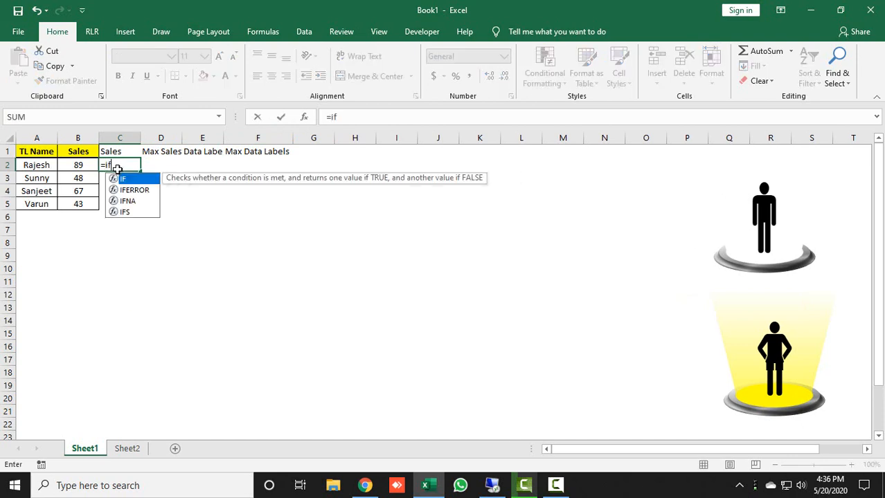
pyautogui.press('Left')
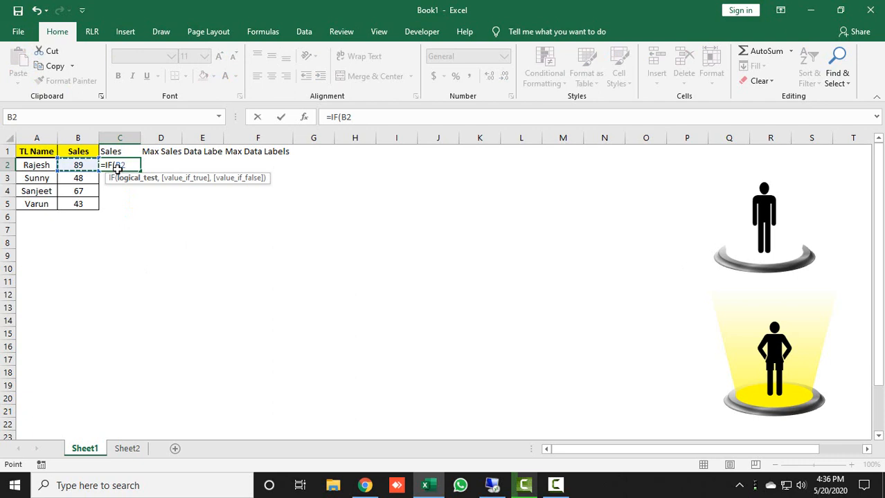
pyautogui.write('=max')
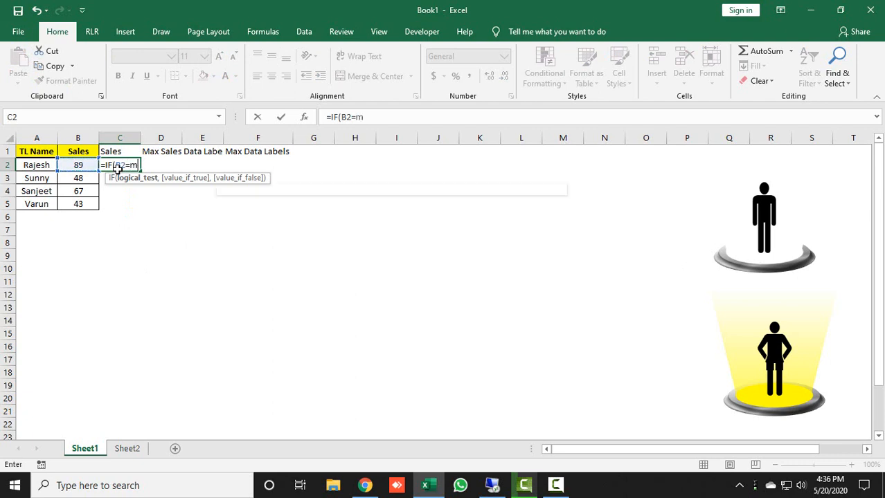
pyautogui.press('Tab')
pyautogui.press('Left')
pyautogui.hotkey('shift', 'Down')
pyautogui.hotkey('shift', 'Down')
pyautogui.hotkey('shift', 'Down')
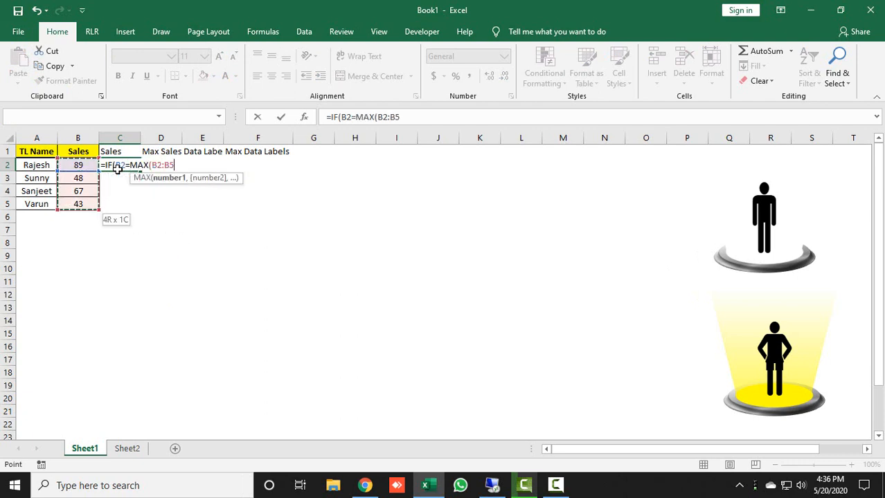
pyautogui.press('F4')
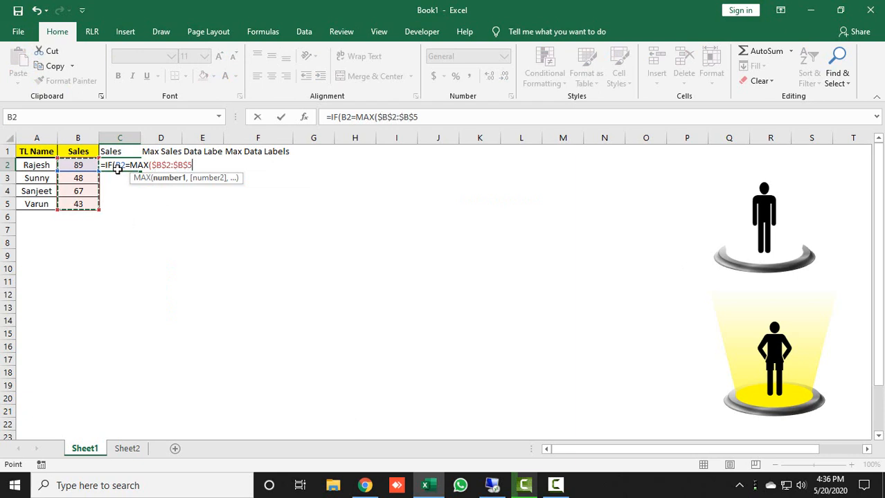
pyautogui.write(')')
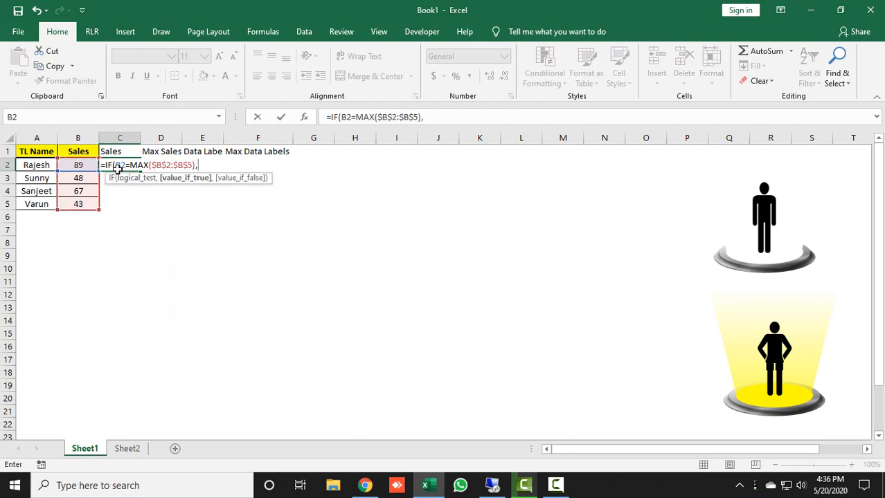
pyautogui.write(',na')
pyautogui.press('Tab')
pyautogui.write('),1)')
pyautogui.press('Return')
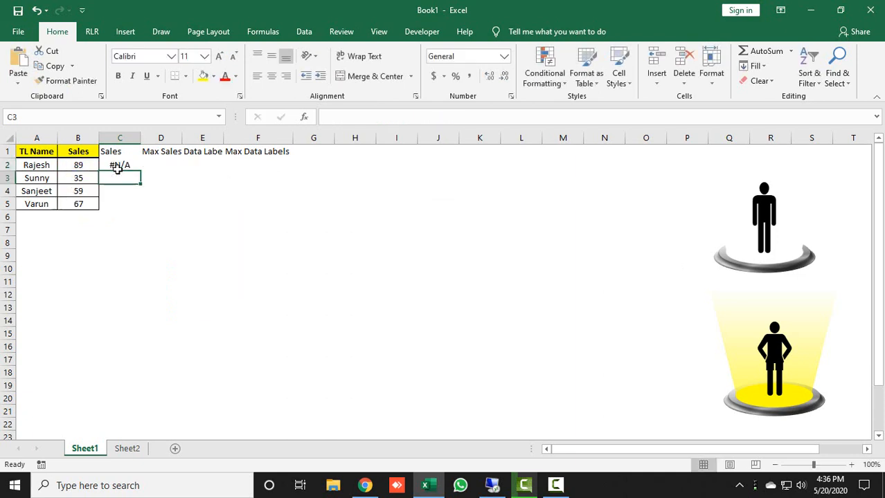
# Enter the formula =IF(B2=MAX($B$2:$B$5),1,NA()) in cell D2 under Max Sales.
pyautogui.press('Up')
pyautogui.press('Right')
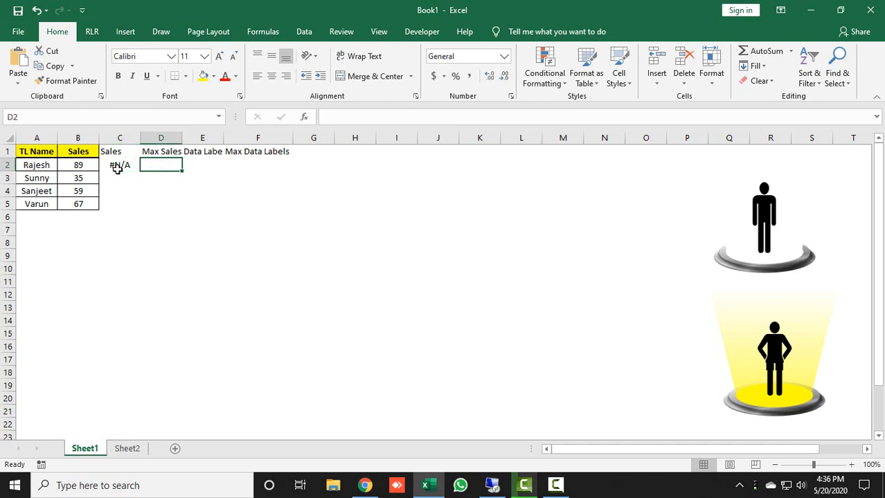
pyautogui.write('=IF(')
pyautogui.press('Left')
pyautogui.press('Left')
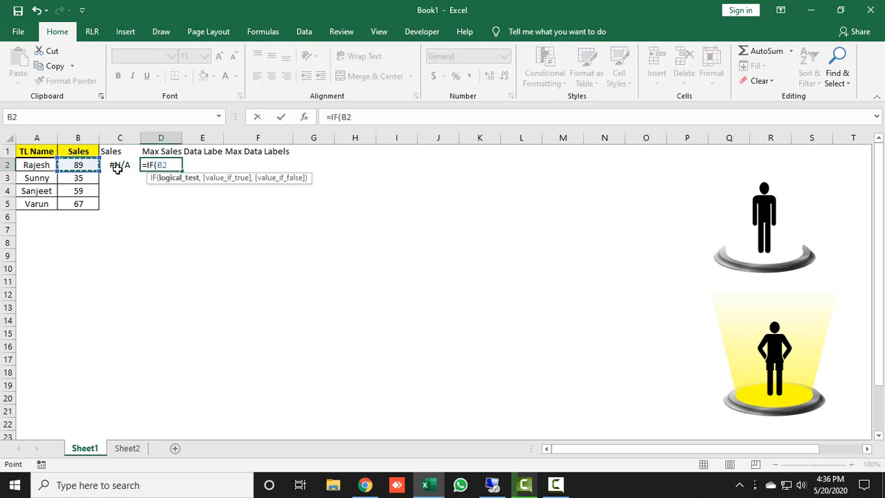
pyautogui.write('=max')
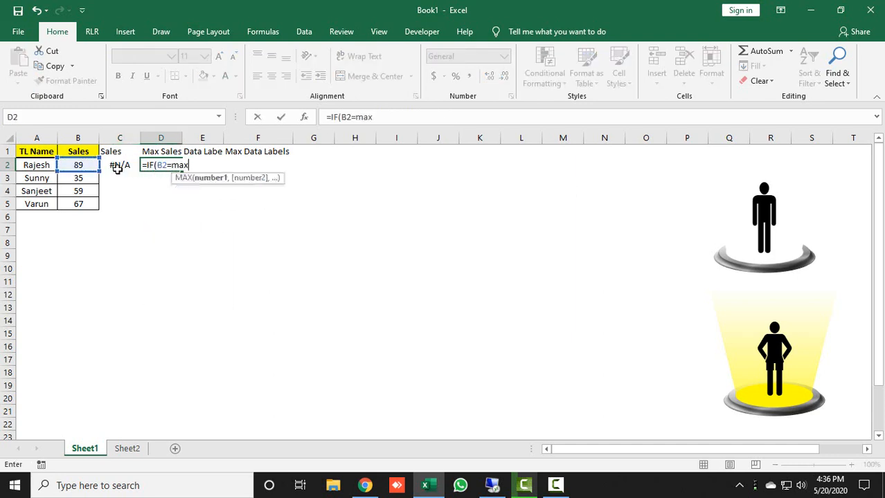
pyautogui.press('Tab')
pyautogui.press('Left')
pyautogui.press('Left')
pyautogui.hotkey('shift', 'Down')
pyautogui.hotkey('shift', 'Down')
pyautogui.hotkey('shift', 'Down')
pyautogui.press('F4')
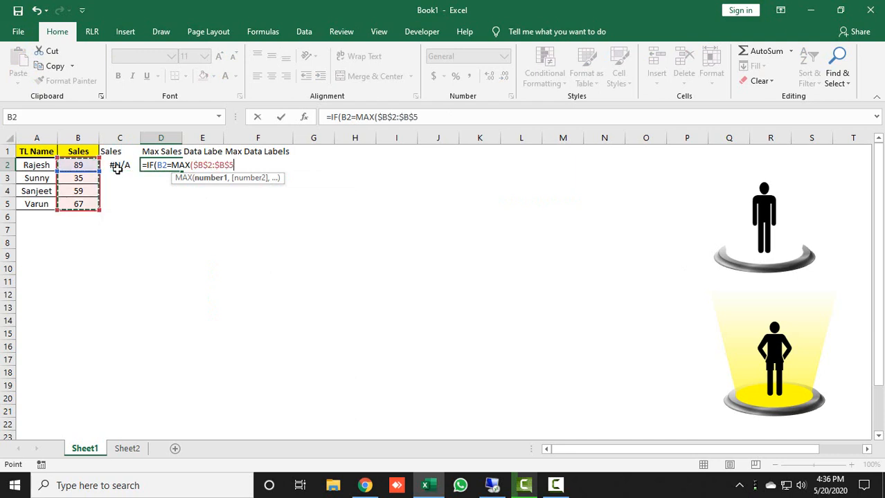
pyautogui.write('),1')
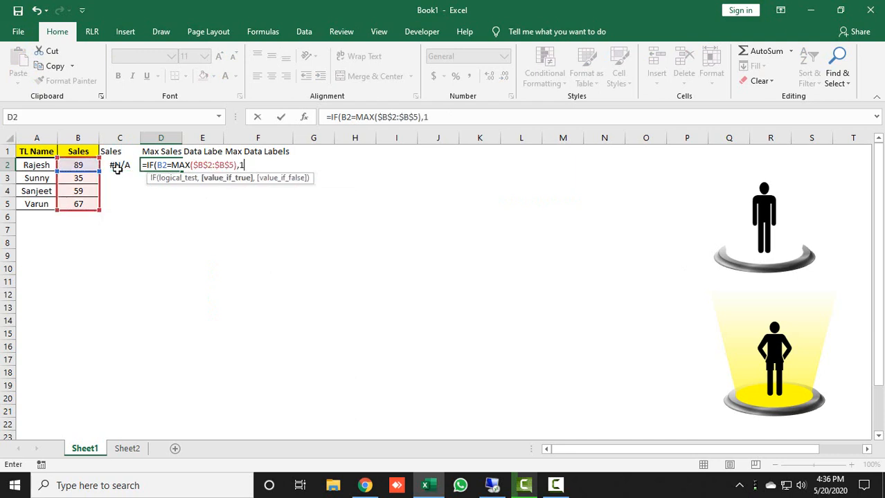
pyautogui.write(',na')
pyautogui.press('Tab')
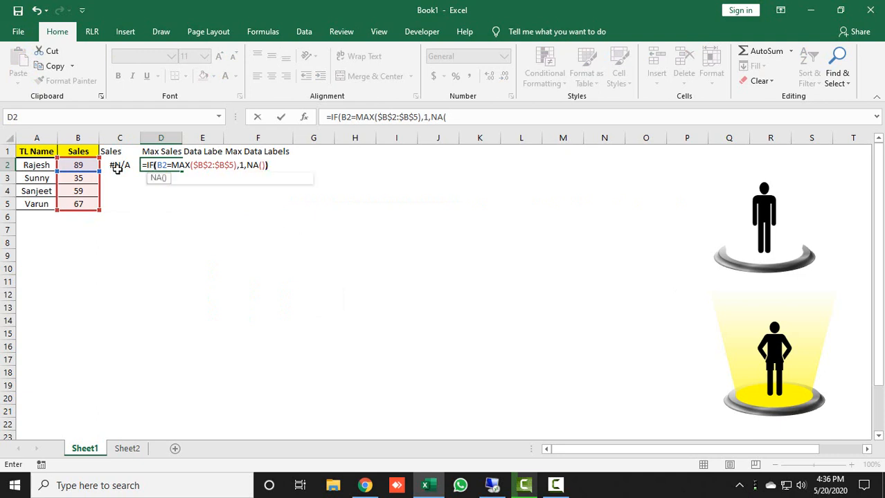
pyautogui.press('Tab')
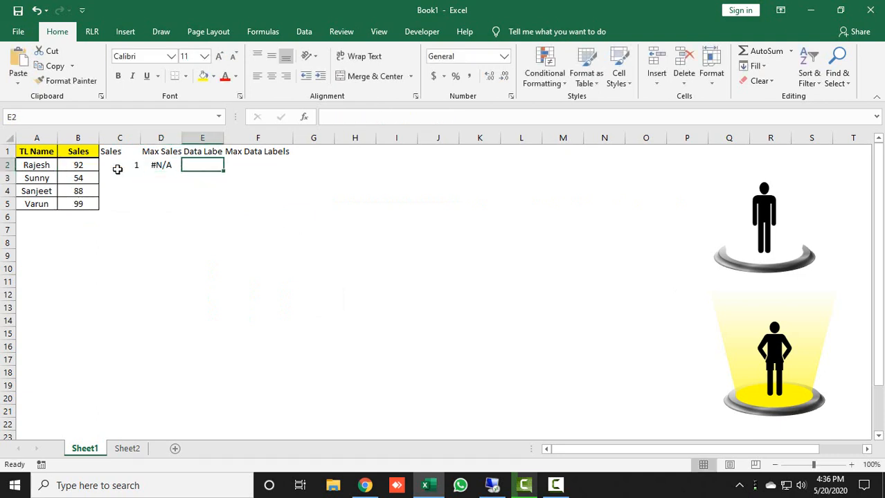
# Enter the formula =IF(B2=MAX($B$2:$B$5),"",B2) in cell E2 under Data Labels.
pyautogui.write('=if(')
pyautogui.press('Left')
pyautogui.press('Left')
pyautogui.press('Left')
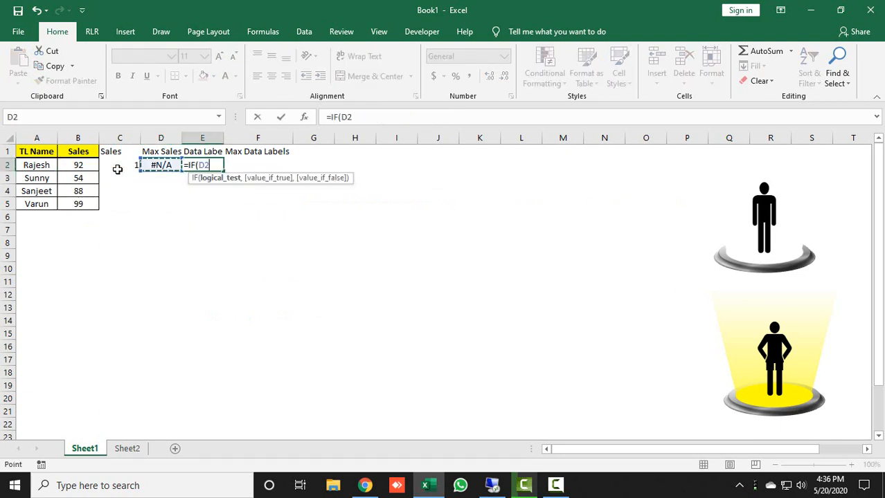
pyautogui.write('=ma')
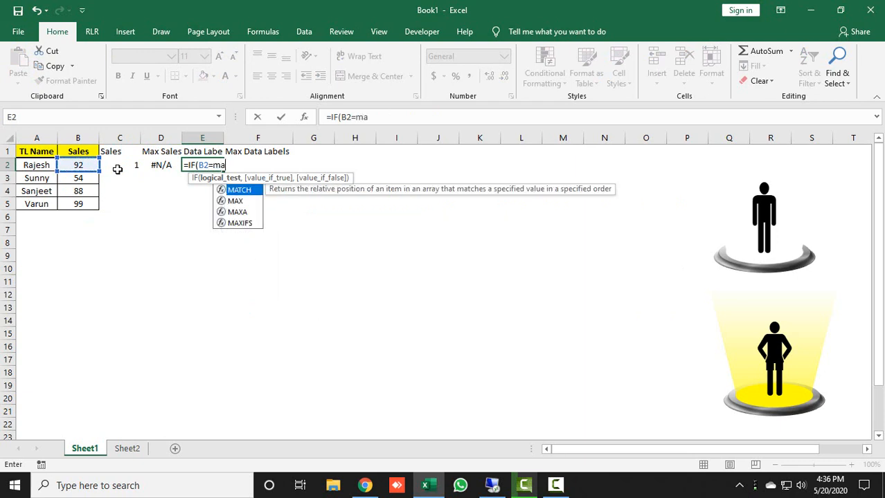
pyautogui.write('x(')
pyautogui.press('Left')
pyautogui.press('Left')
pyautogui.press('Left')
pyautogui.hotkey('shift', 'Down')
pyautogui.hotkey('shift', 'Down')
pyautogui.hotkey('shift', 'Down')
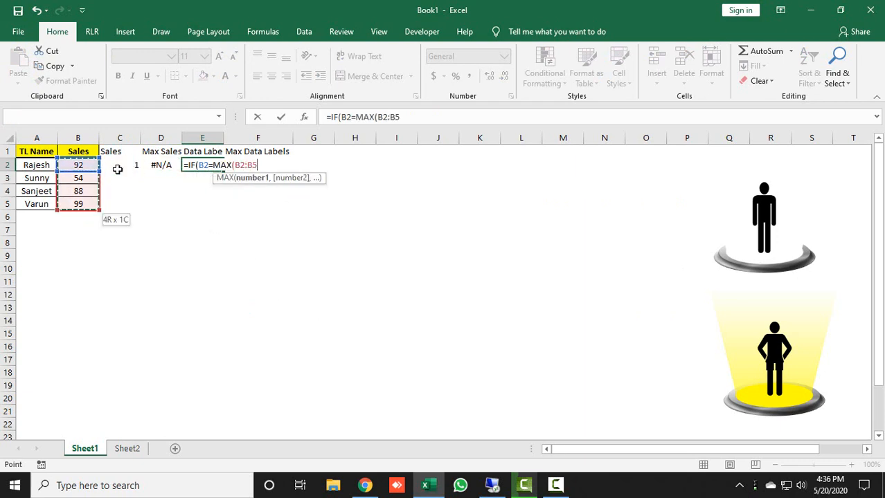
pyautogui.press('F4')
pyautogui.write('),')
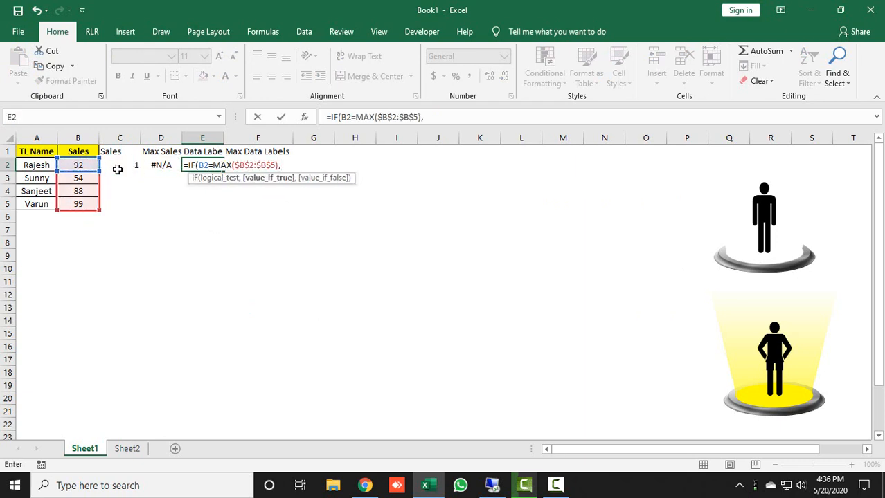
pyautogui.write('"",')
pyautogui.press('Left')
pyautogui.press('Left')
pyautogui.press('Left')
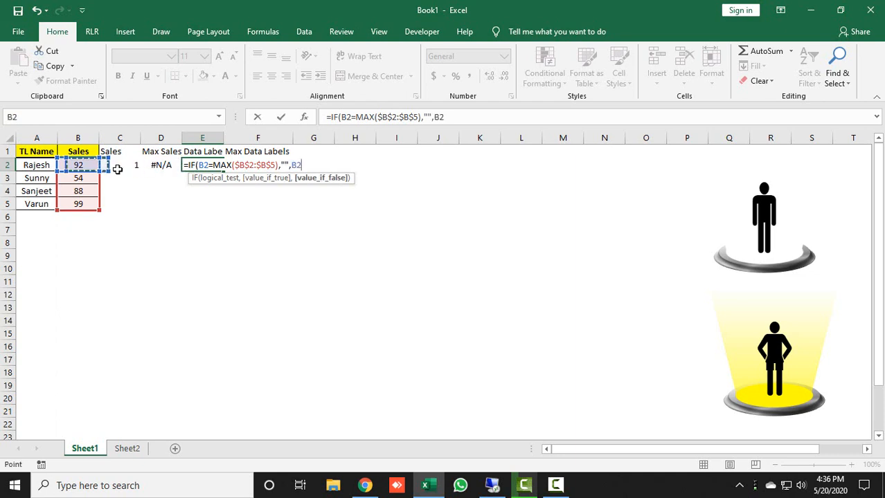
pyautogui.write(')')
pyautogui.press('Tab')
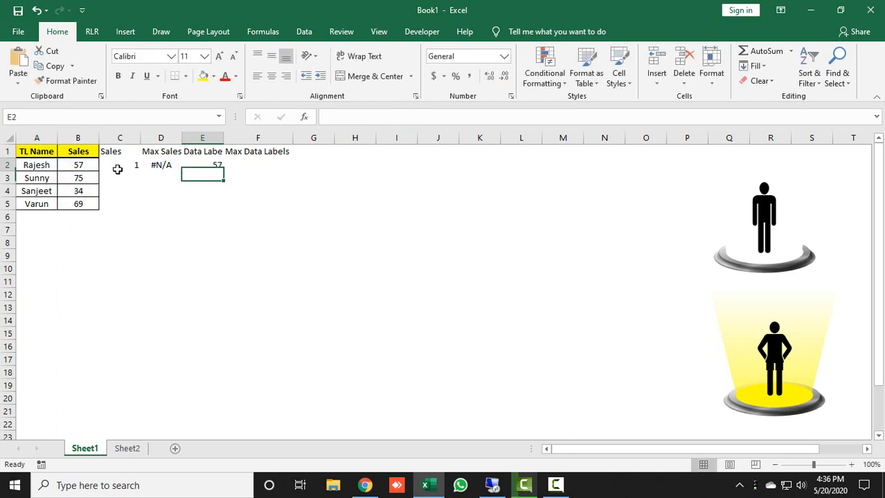
# Enter the formula =IF(B2=MAX($B$2:$B$5),B2,"") in cell F2 under Max Data Labels.
pyautogui.write('=if')
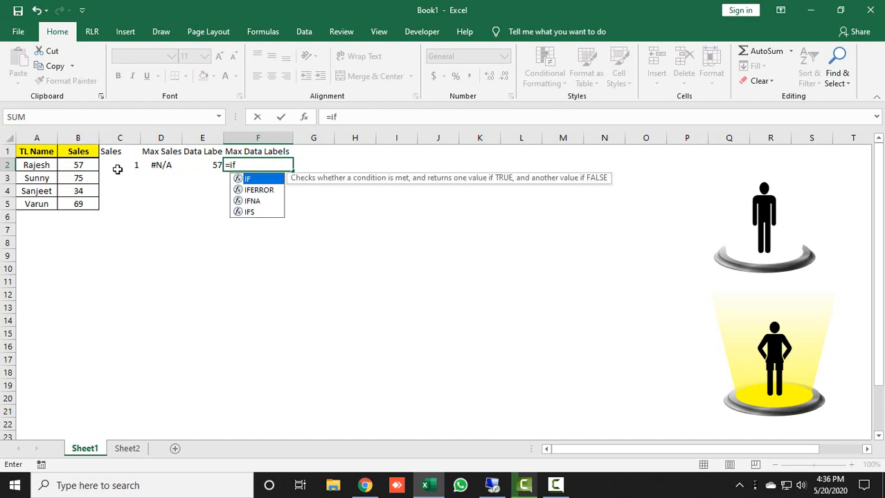
pyautogui.press('Tab')
pyautogui.click(118, 169)
pyautogui.press('Left')
pyautogui.write('=')
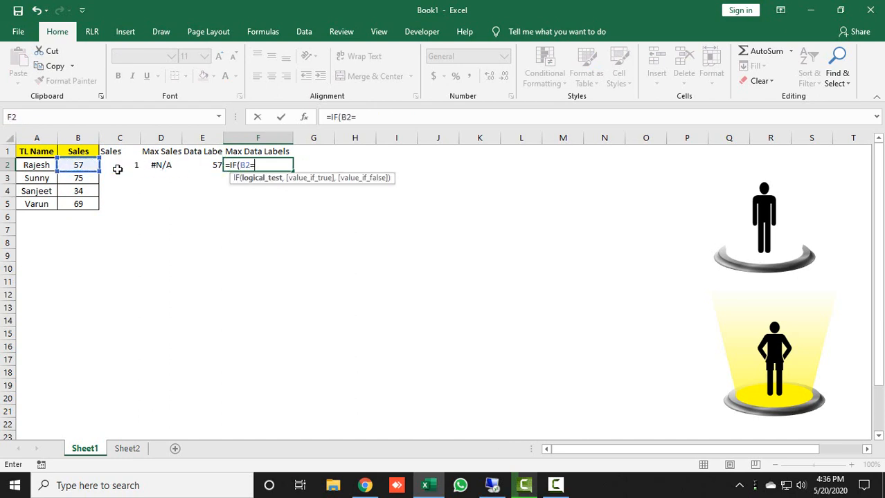
pyautogui.write('max(')
pyautogui.press('Left')
pyautogui.press('Left')
pyautogui.press('Left')
pyautogui.press('Left')
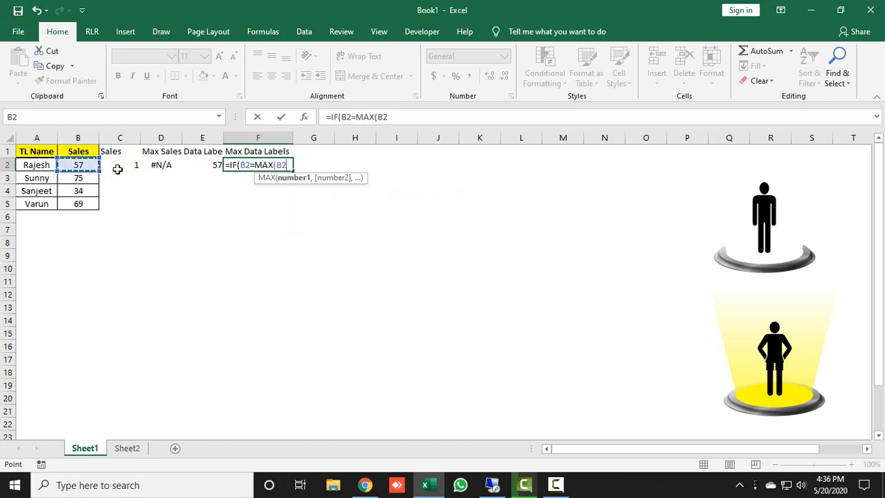
pyautogui.hotkey('shift', 'Down')
pyautogui.hotkey('shift', 'Down')
pyautogui.hotkey('shift', 'Down')
pyautogui.press('F4')
pyautogui.write(')')
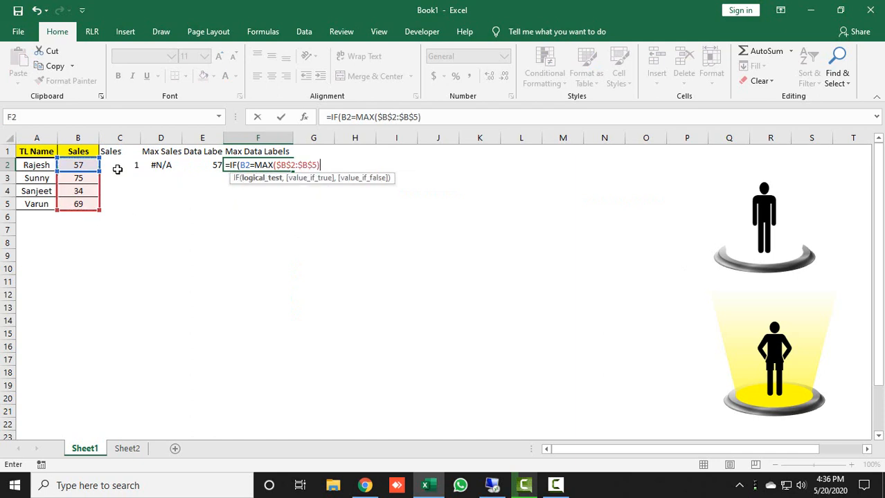
pyautogui.write(',')
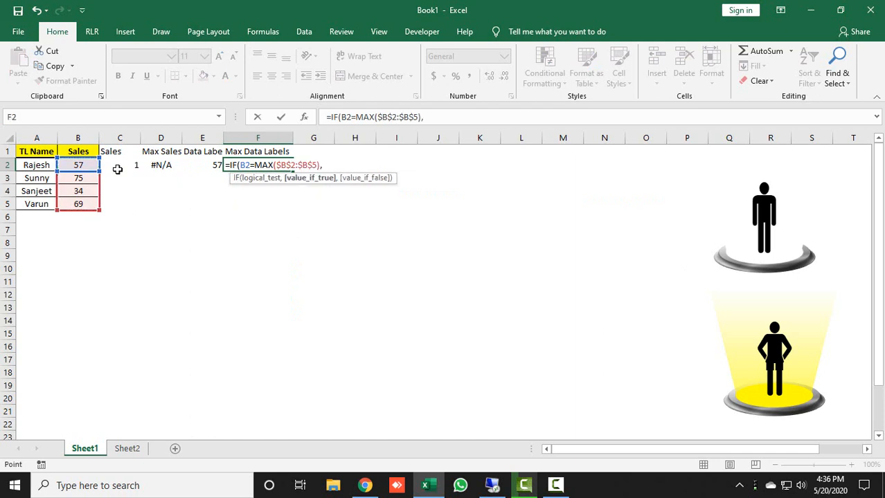
pyautogui.press('Left')
pyautogui.press('Left')
pyautogui.press('Left')
pyautogui.press('Left')
pyautogui.write(',')
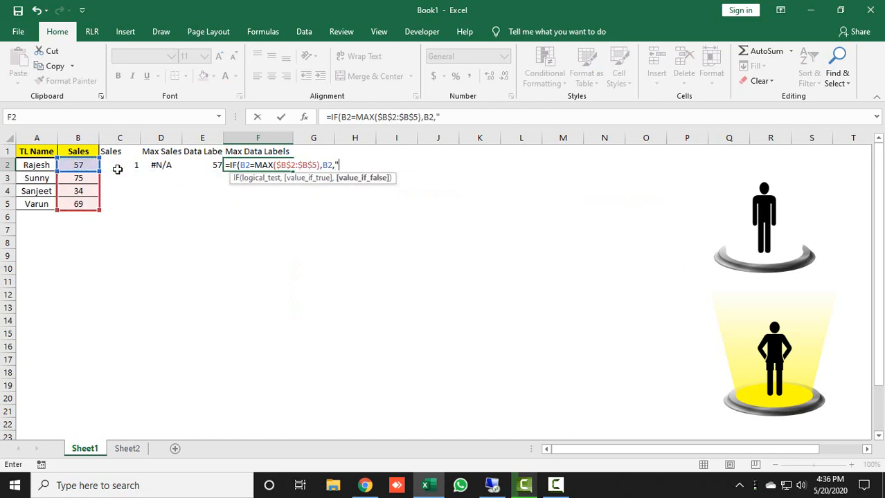
pyautogui.write('"")')
pyautogui.press('Return')
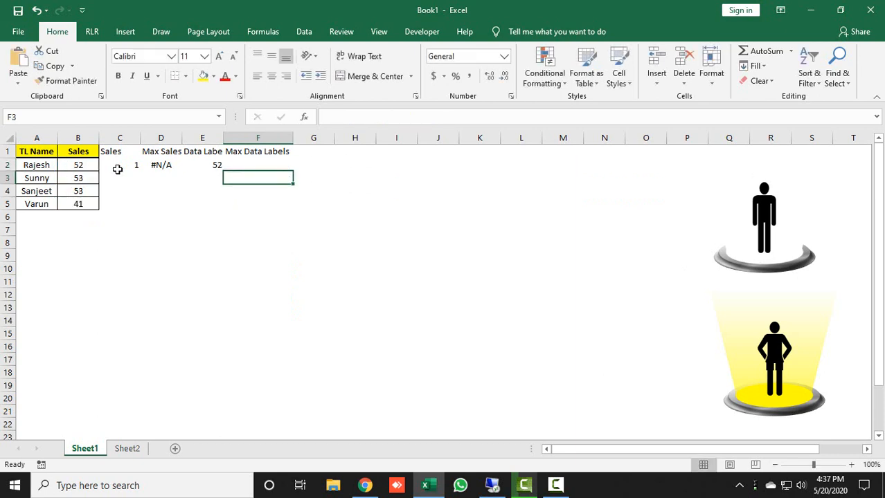
# Fill the helper formulas in C2:F2 down through row 5.
pyautogui.press('Up')
pyautogui.hotkey('shift', 'Left')
pyautogui.hotkey('shift', 'Left')
pyautogui.hotkey('shift', 'Left')
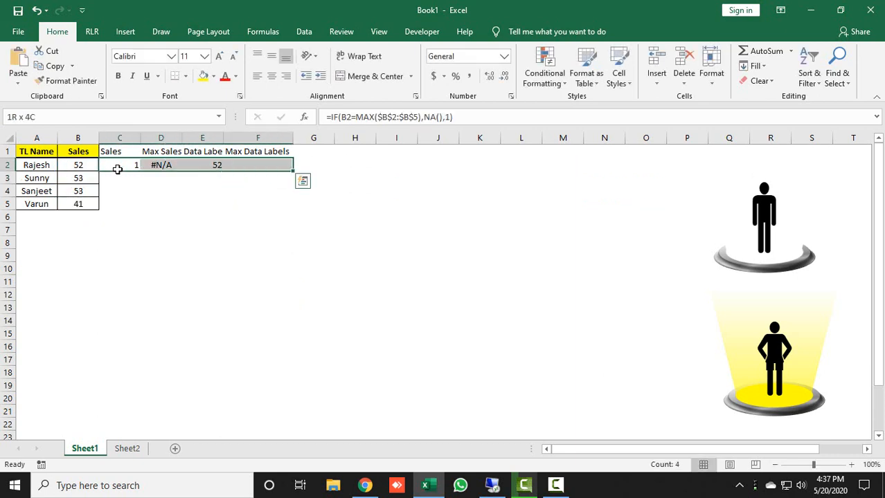
pyautogui.hotkey('shift', 'Down')
pyautogui.hotkey('shift', 'Down')
pyautogui.hotkey('shift', 'Down')
pyautogui.hotkey('ctrl', 'd')
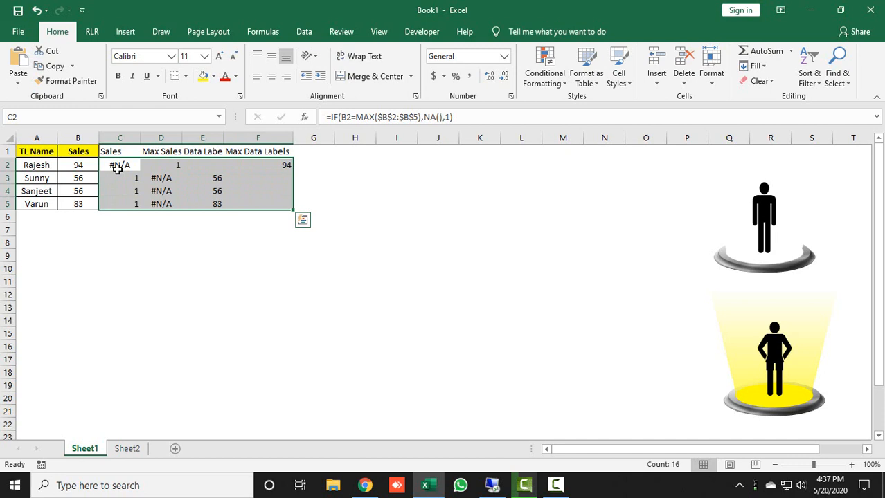
# Insert a 2-D stacked column chart from the TL Name column A1:A5 and the helper columns C1:D5.
pyautogui.hotkey('ctrl', 'Home')
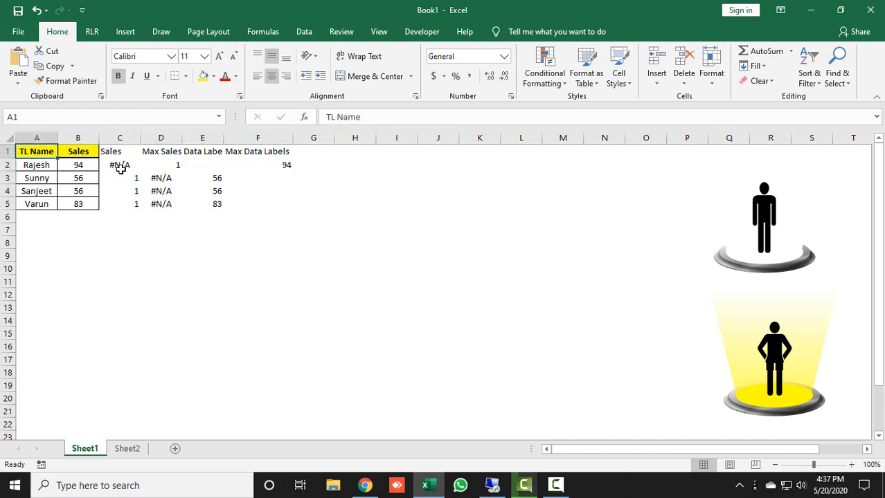
pyautogui.moveTo(30, 151); pyautogui.dragTo(40, 205)
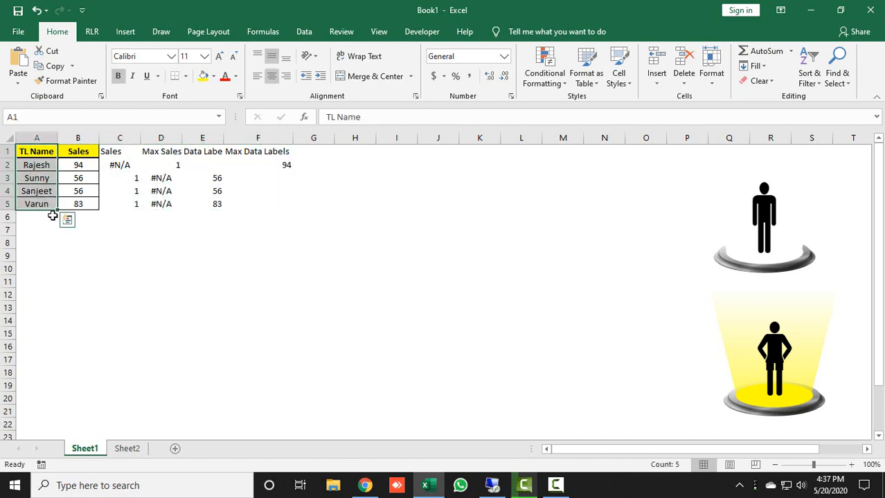
pyautogui.moveTo(110, 153); pyautogui.dragTo(165, 203)
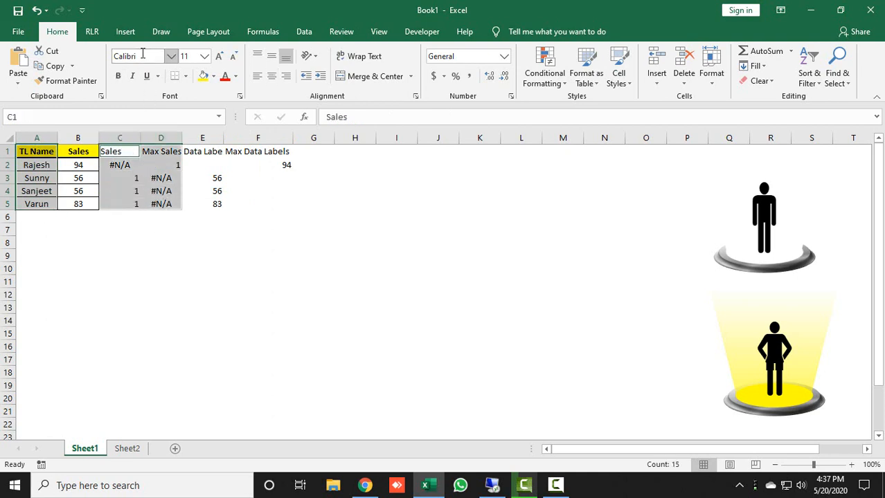
pyautogui.click(125, 31)
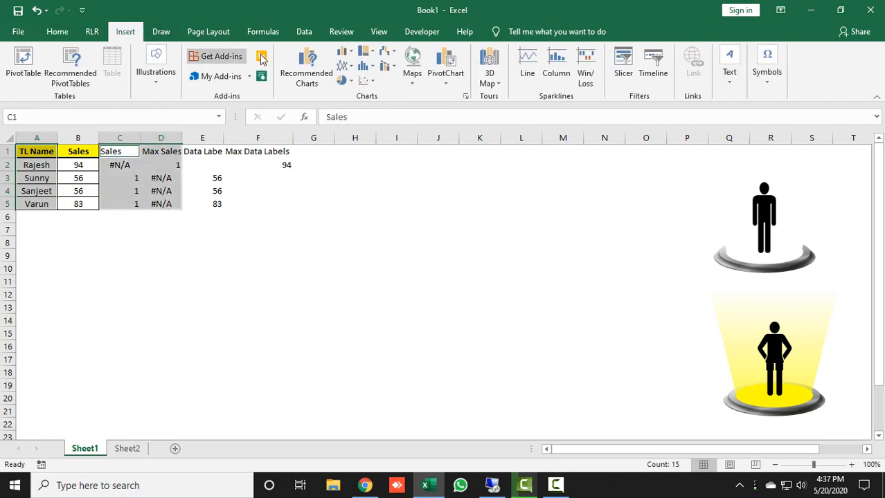
pyautogui.click(348, 56)
pyautogui.click(391, 91)
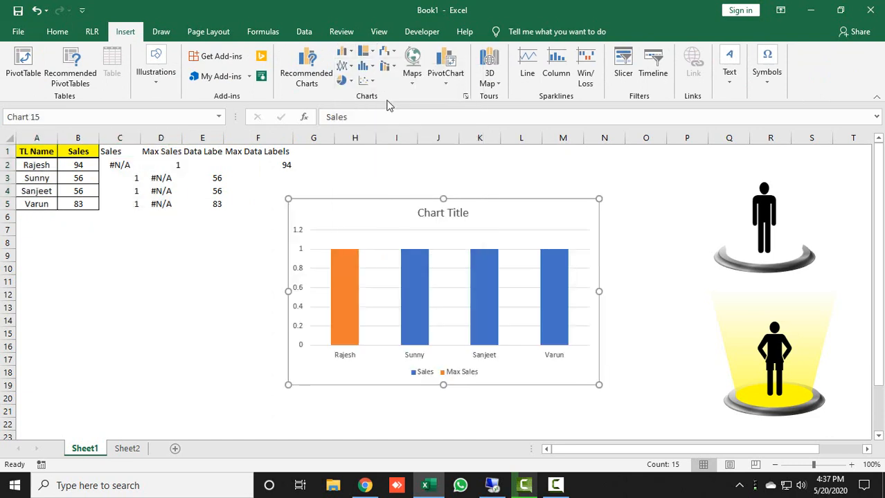
# Enlarge the chart to about 6.57 by 3.51 inches and position it just below the helper columns, beside the unlit and lit figures.
pyautogui.moveTo(373, 215); pyautogui.dragTo(324, 205)
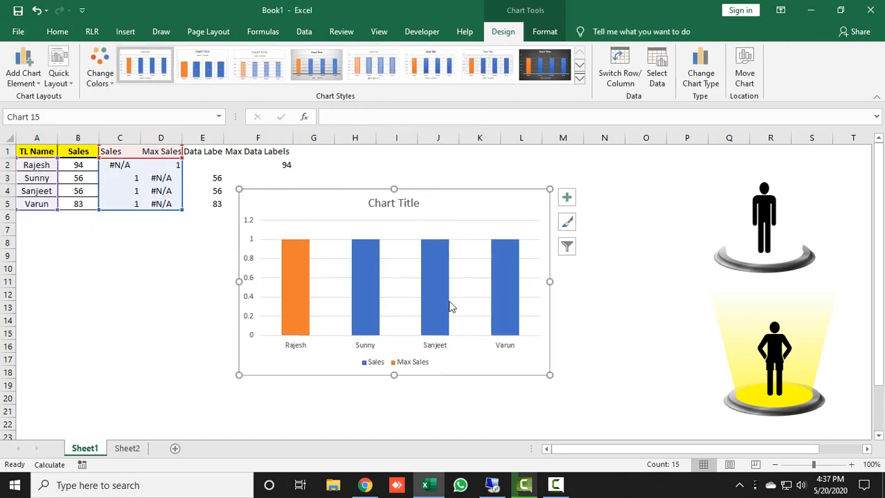
pyautogui.moveTo(551, 374); pyautogui.dragTo(646, 407)
pyautogui.moveTo(349, 189); pyautogui.dragTo(336, 186)
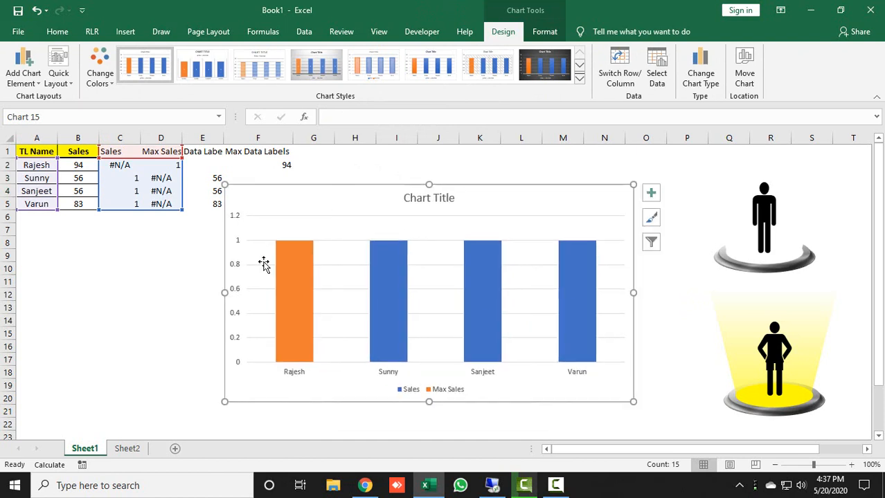
pyautogui.click(189, 269)
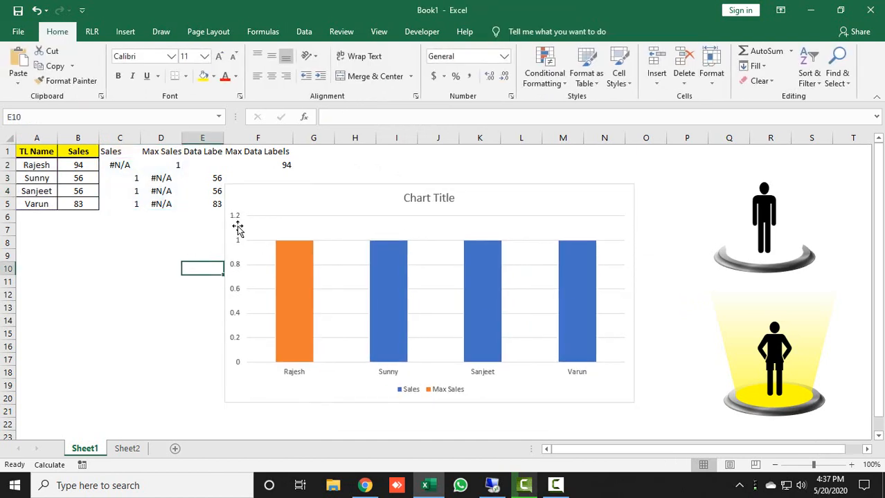
# Set the chart's vertical axis bounds to a minimum of 0 and a maximum of 1.
pyautogui.click(234, 220)
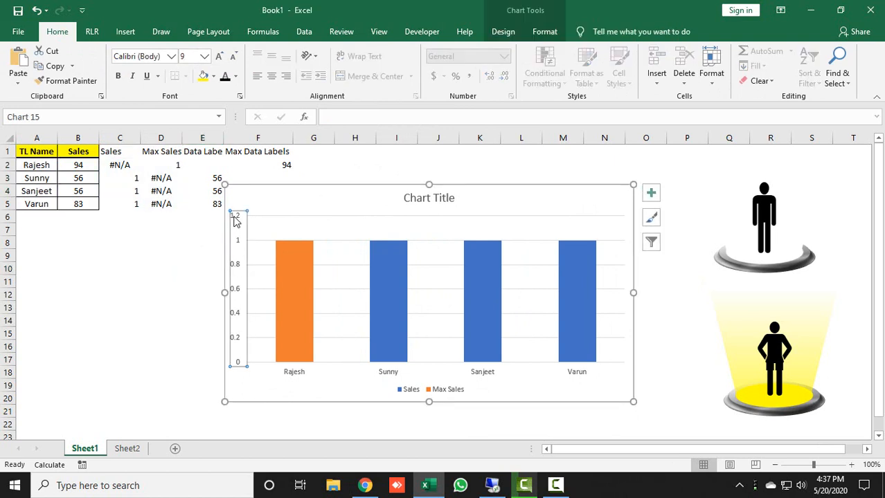
pyautogui.rightClick(234, 221)
pyautogui.click(282, 358)
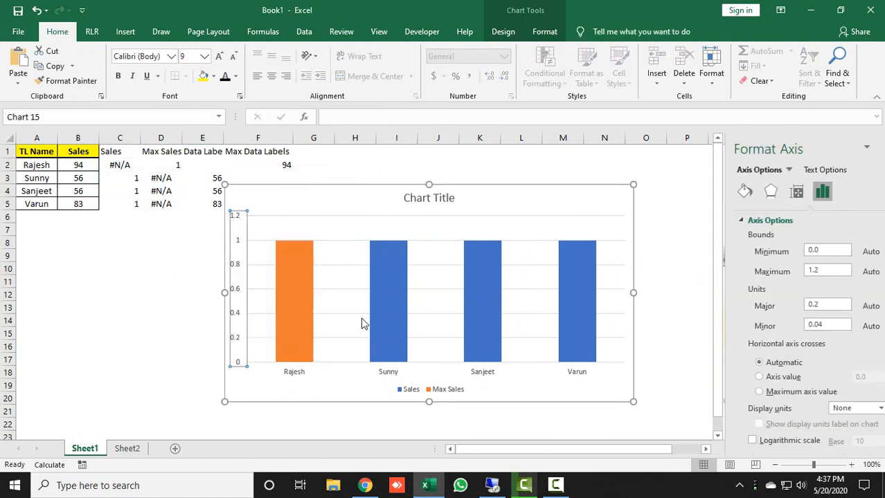
pyautogui.moveTo(799, 250); pyautogui.dragTo(752, 247)
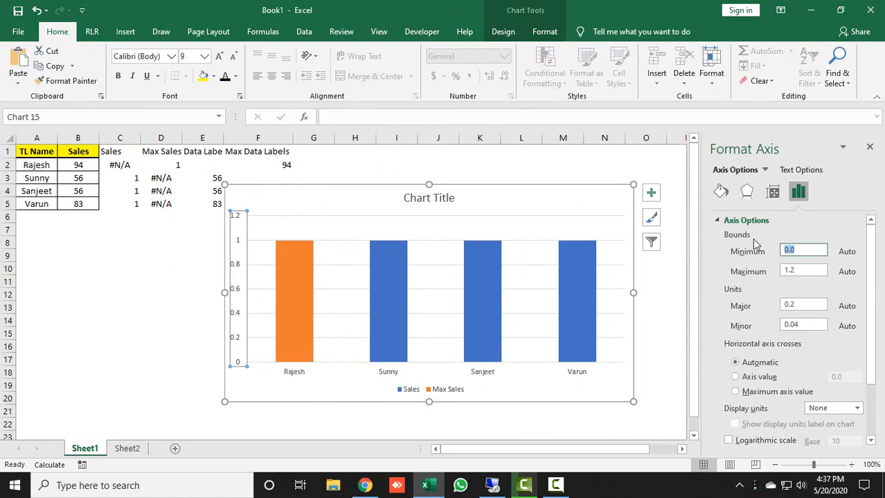
pyautogui.write('0')
pyautogui.press('Tab')
pyautogui.write('1')
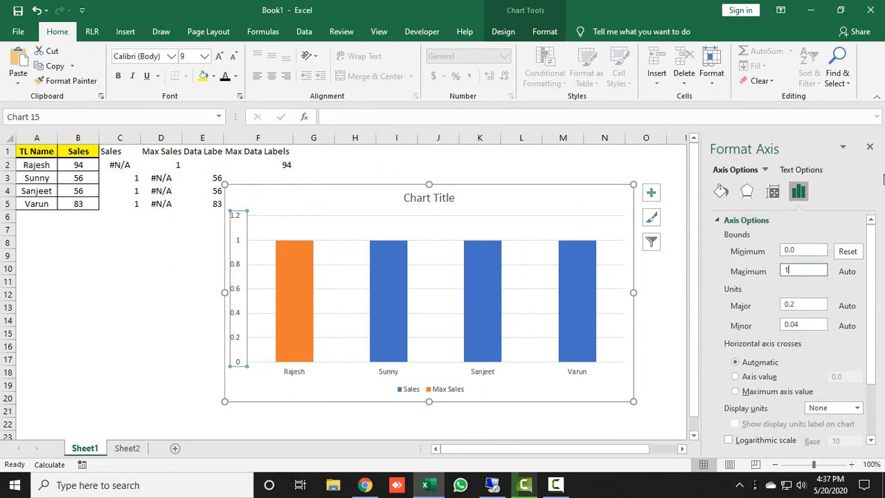
pyautogui.click(871, 148)
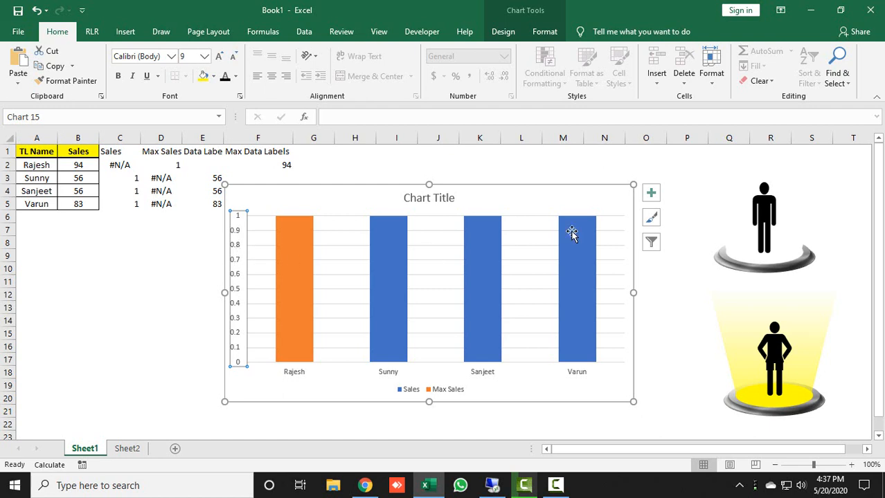
# Remove the primary vertical axis, chart title, gridlines and legend from the chart.
pyautogui.click(651, 194)
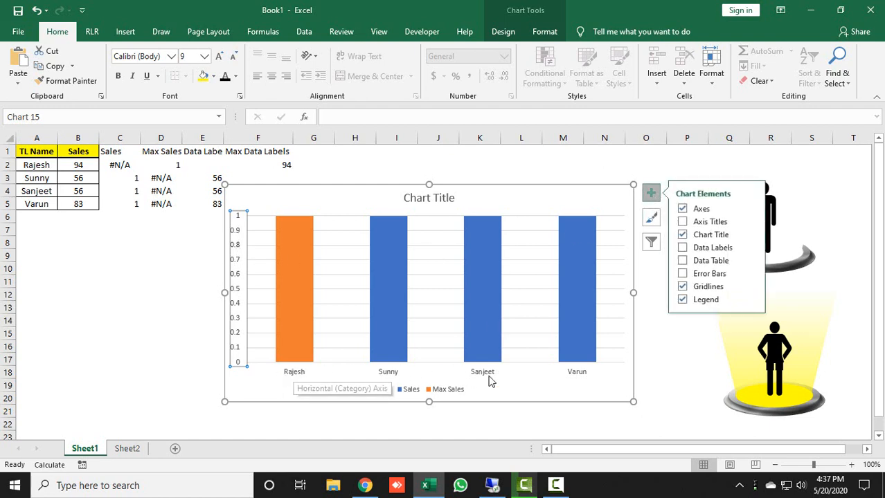
pyautogui.click(751, 208)
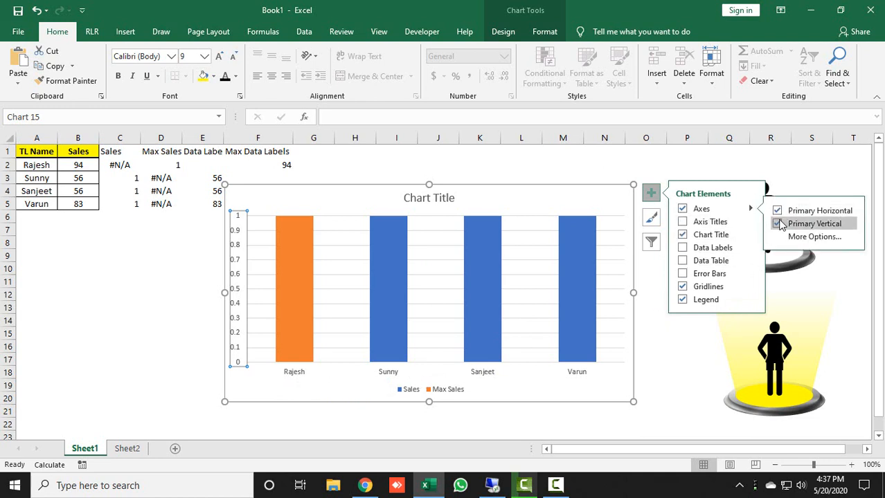
pyautogui.click(778, 225)
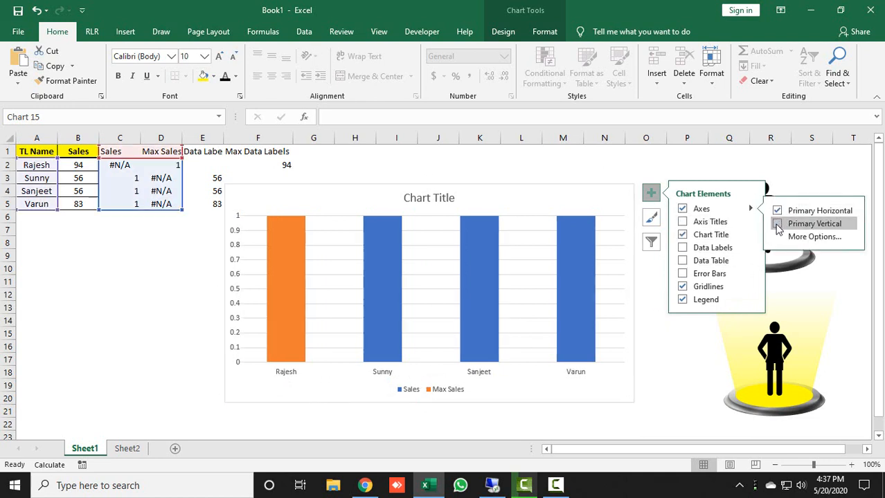
pyautogui.click(682, 236)
pyautogui.click(681, 286)
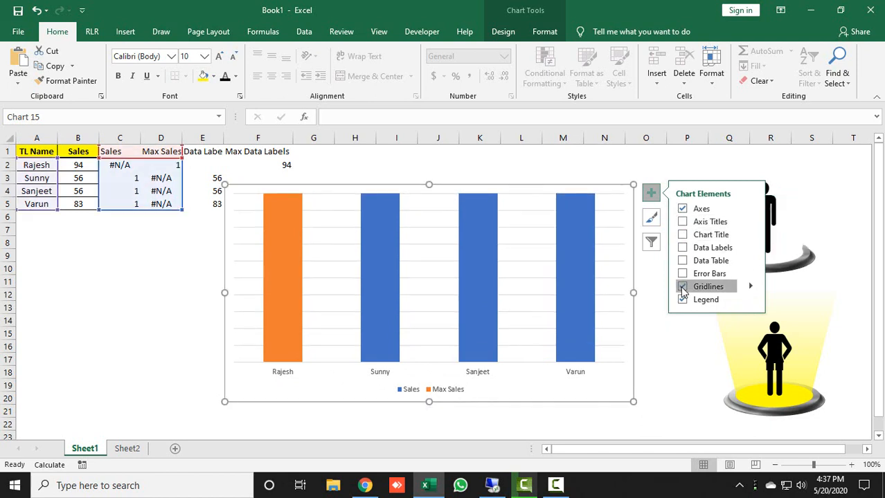
pyautogui.click(682, 300)
pyautogui.click(650, 193)
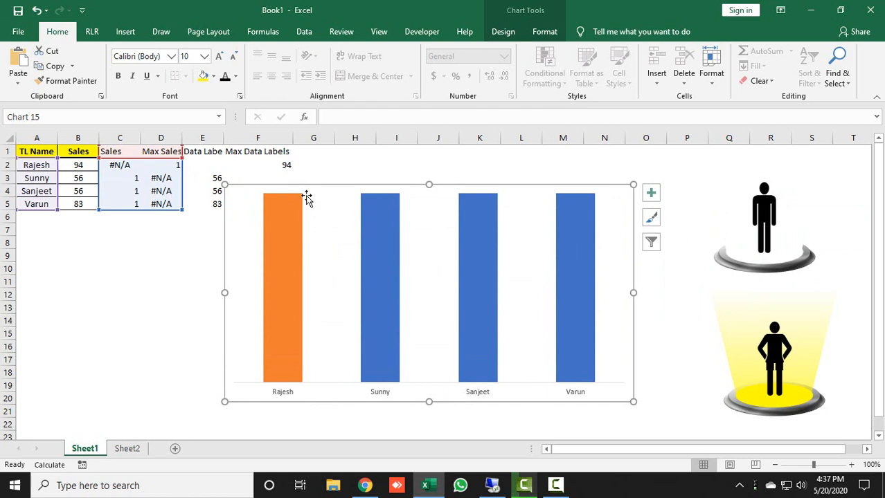
# Set the chart area to No Fill and No Outline.
pyautogui.click(546, 31)
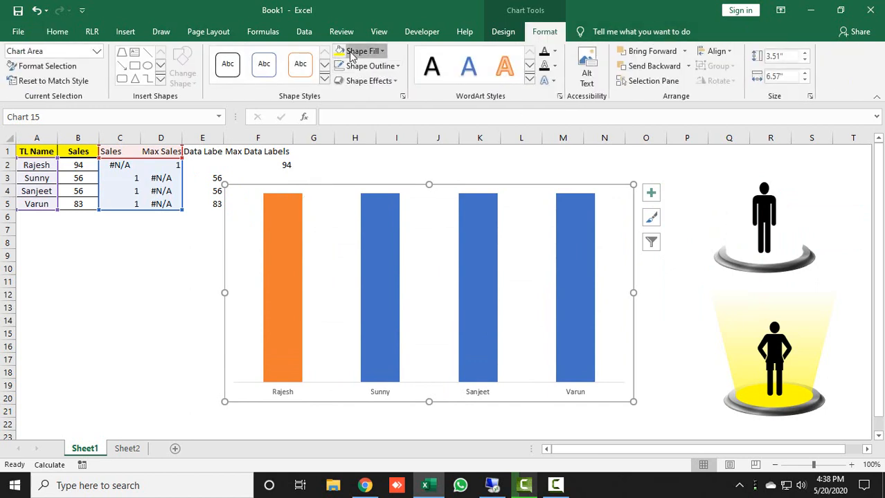
pyautogui.click(352, 55)
pyautogui.click(365, 181)
pyautogui.click(368, 66)
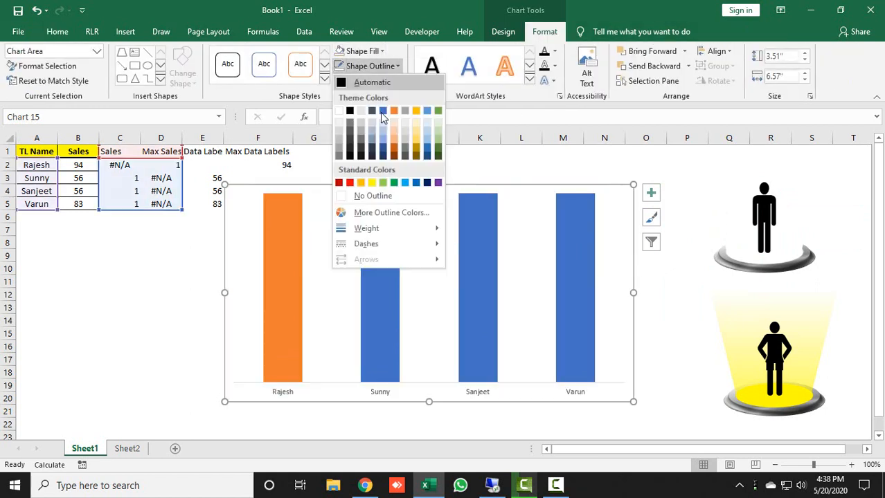
pyautogui.click(373, 196)
pyautogui.click(130, 258)
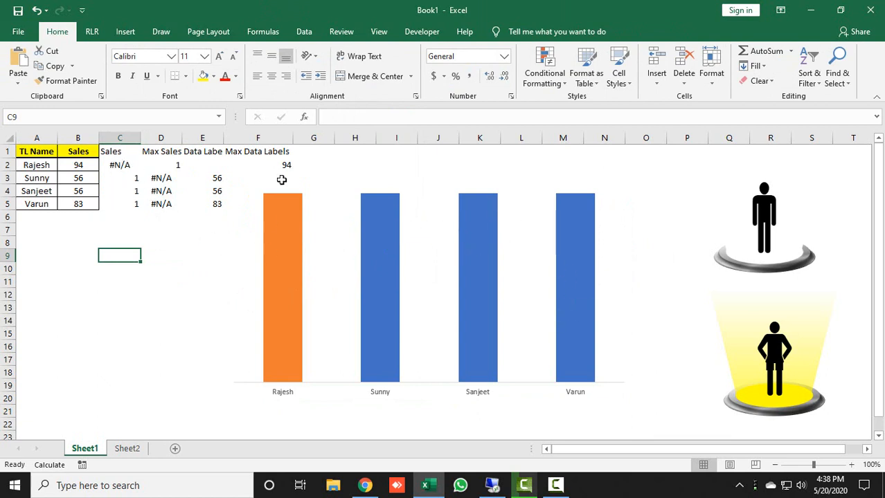
# Copy the unlit figure group and paste it into the chart's blue Sales series as the column fill.
pyautogui.moveTo(291, 257)
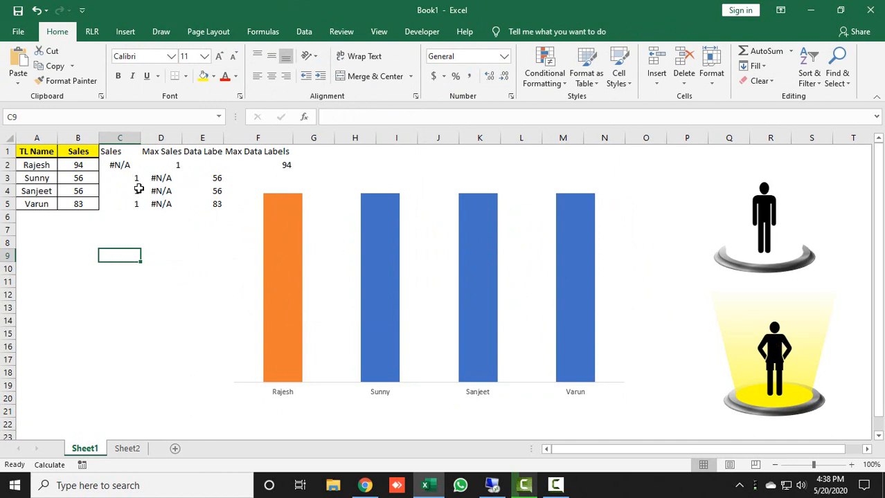
pyautogui.click(760, 226)
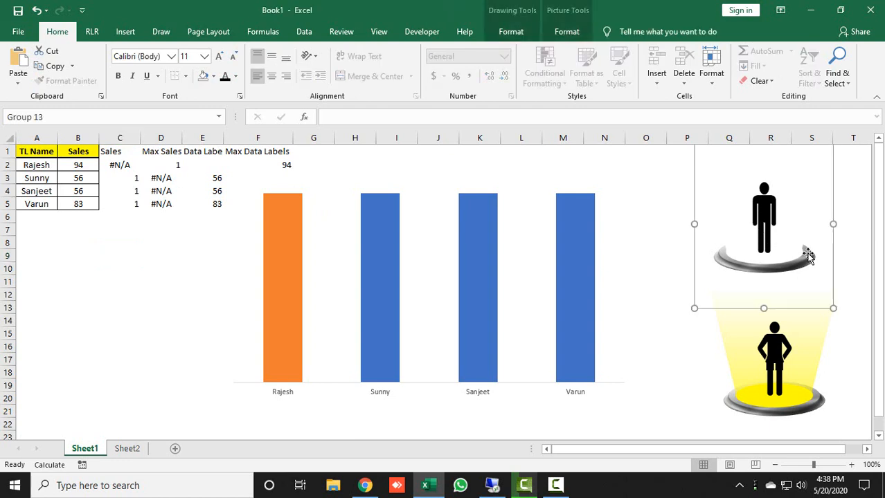
pyautogui.click(490, 242)
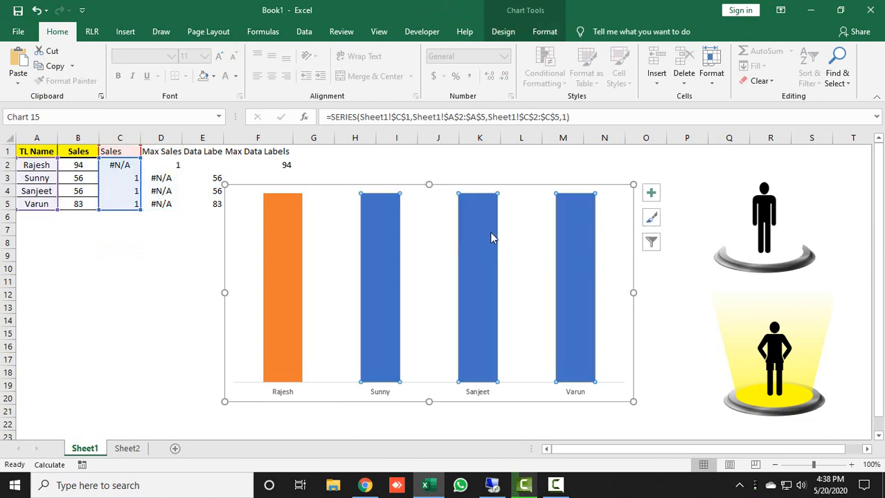
pyautogui.hotkey('ctrl', 'v')
# Copy the lit figure group and paste it into the chart's orange Max Sales series as the column fill.
pyautogui.click(788, 350)
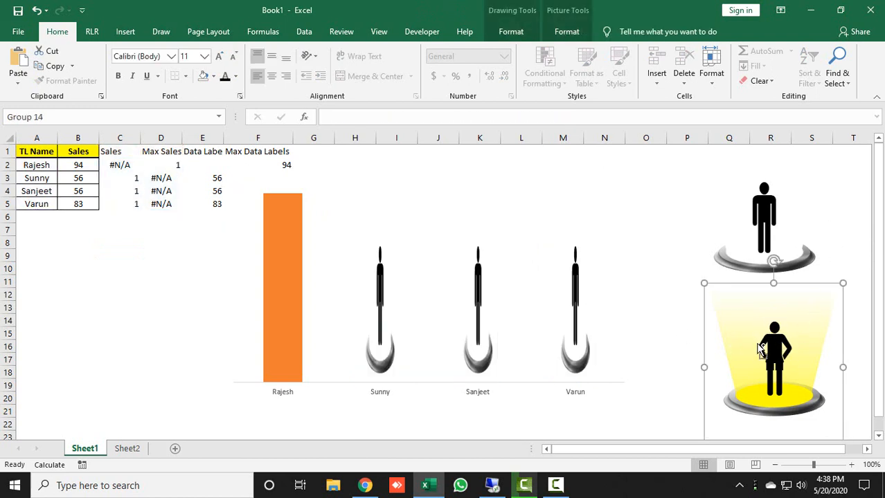
pyautogui.click(291, 247)
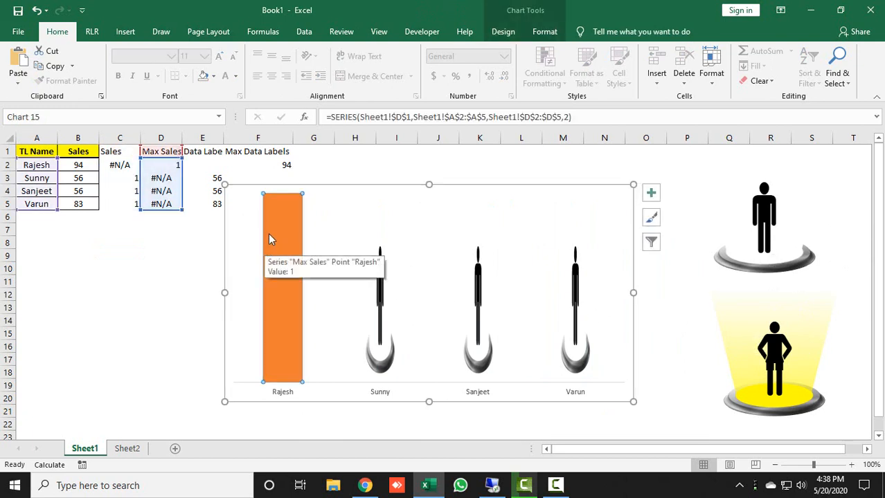
pyautogui.hotkey('ctrl', 'v')
pyautogui.click(668, 348)
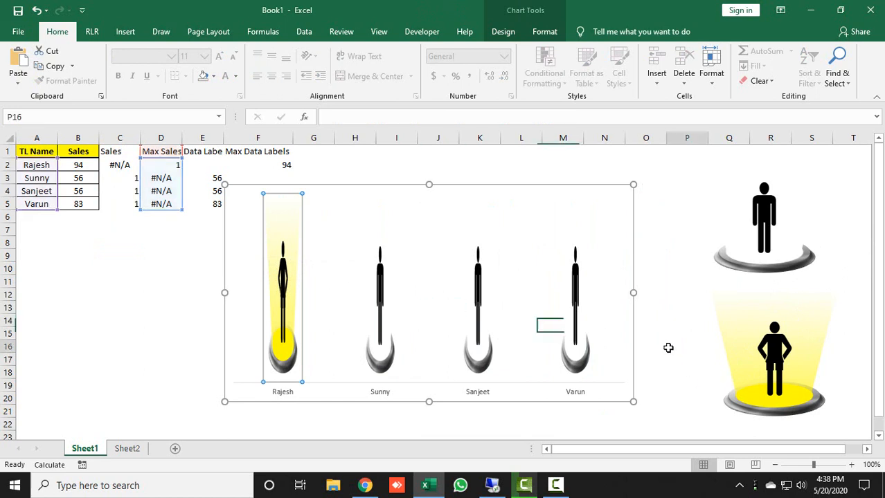
# Move the unlit and lit source figures together well away from the chart, out to around column AA.
pyautogui.click(837, 282)
pyautogui.press('Right')
pyautogui.press('Right')
pyautogui.press('Right')
pyautogui.press('Right')
pyautogui.press('Right')
pyautogui.press('Right')
pyautogui.press('Right')
pyautogui.press('Right')
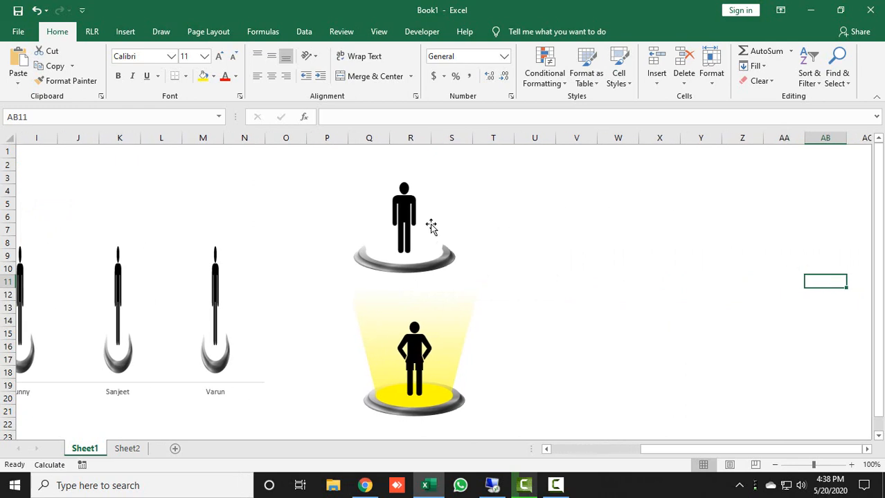
pyautogui.click(429, 249)
pyautogui.keyDown('ctrl'); pyautogui.click(426, 360); pyautogui.keyUp('ctrl')
pyautogui.moveTo(428, 249); pyautogui.dragTo(805, 248)
pyautogui.moveTo(730, 449); pyautogui.dragTo(505, 451)
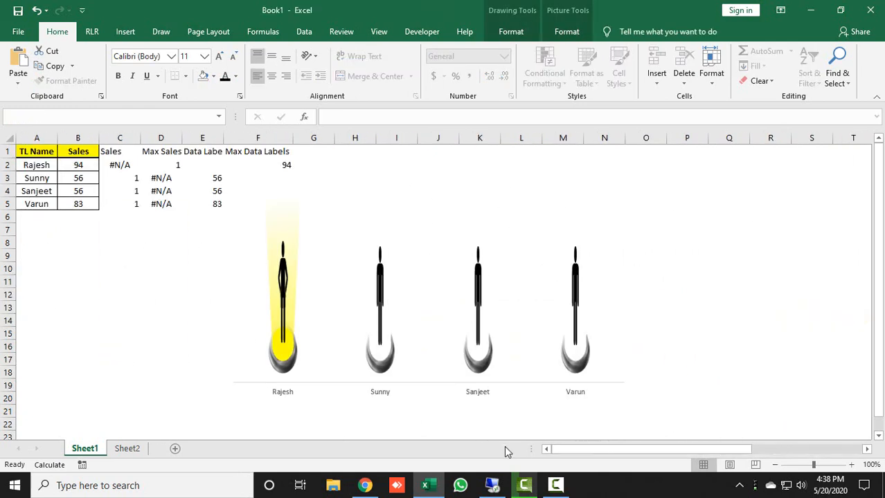
pyautogui.click(135, 284)
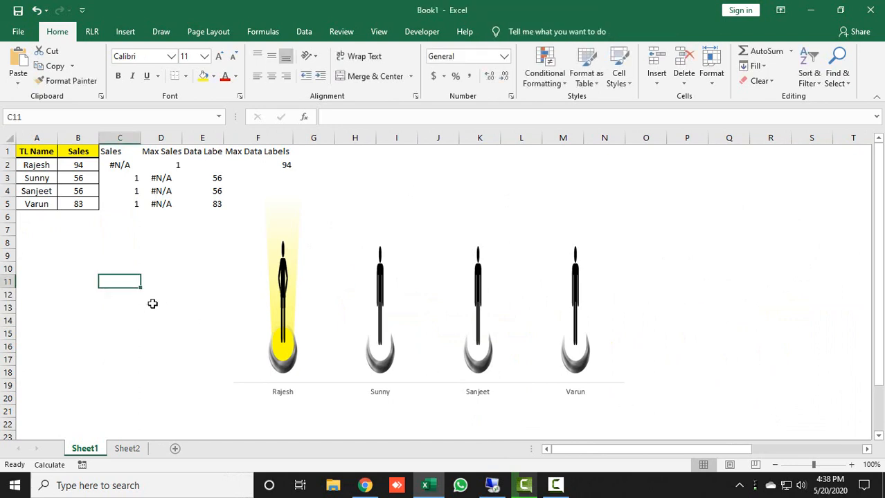
# Set the gap width of the chart's Max Sales series to 0%.
pyautogui.rightClick(284, 273)
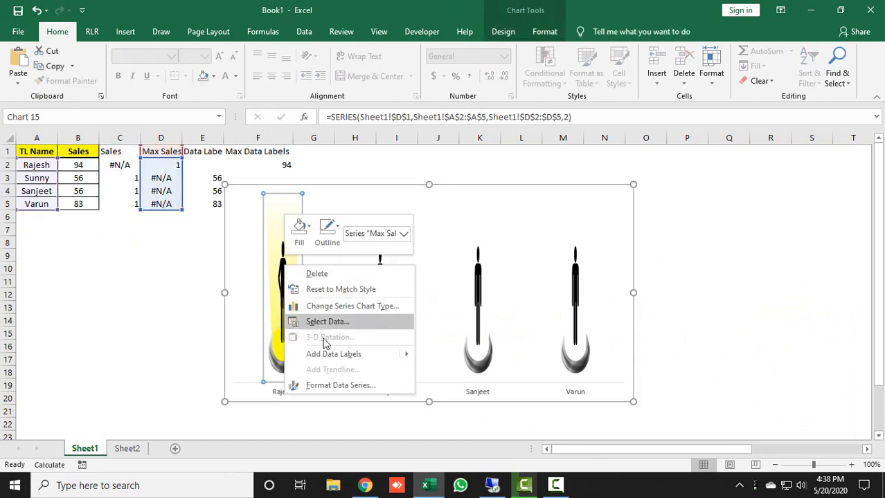
pyautogui.click(339, 386)
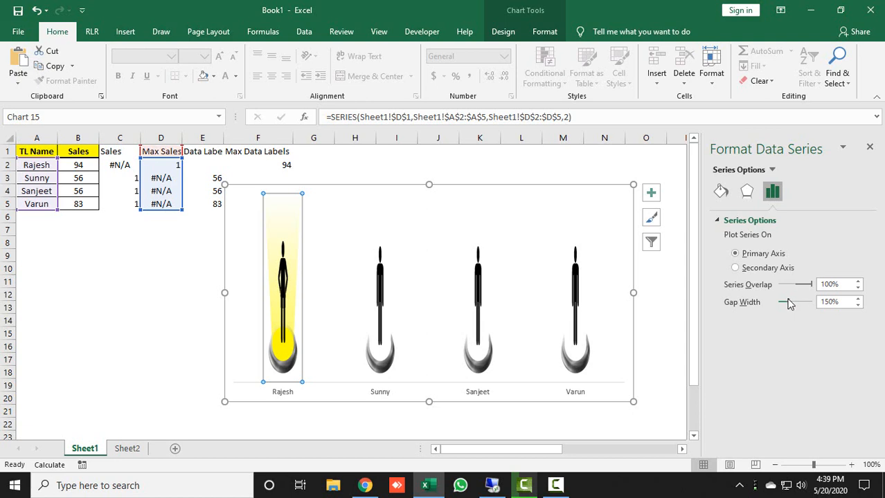
pyautogui.moveTo(789, 305); pyautogui.dragTo(727, 303)
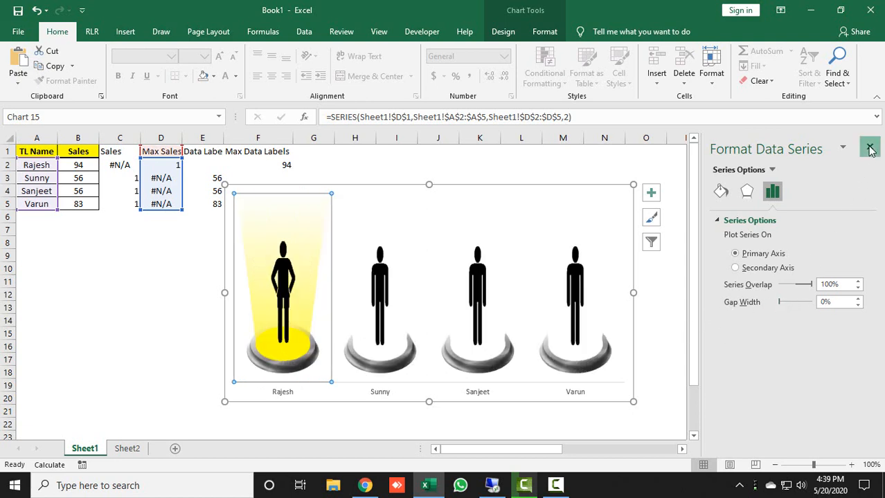
pyautogui.click(869, 147)
# Remove the outline of the chart's horizontal category axis.
pyautogui.click(295, 396)
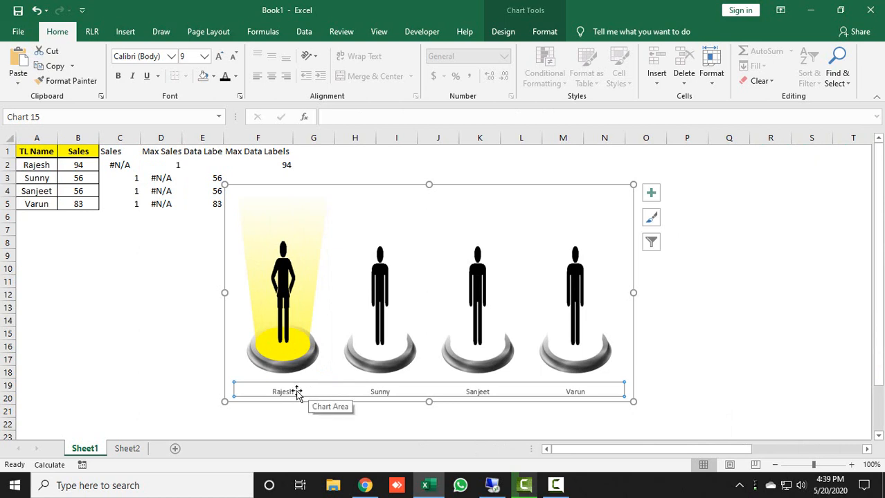
pyautogui.click(544, 31)
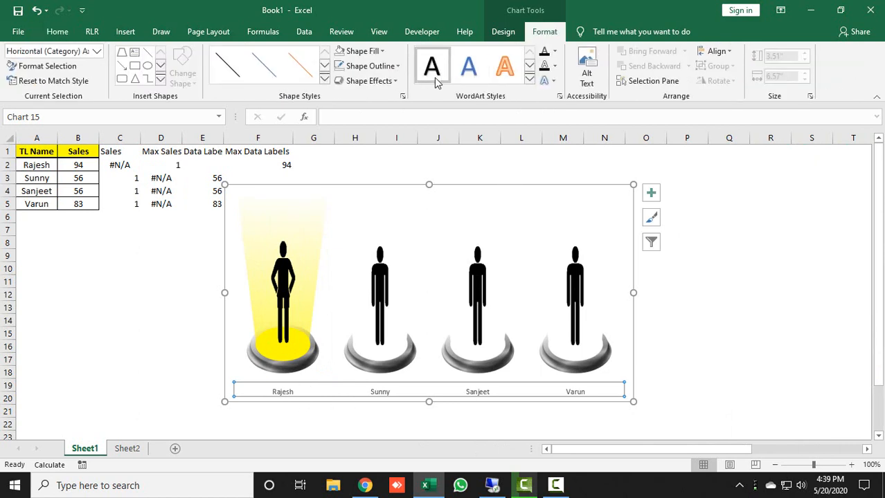
pyautogui.click(376, 66)
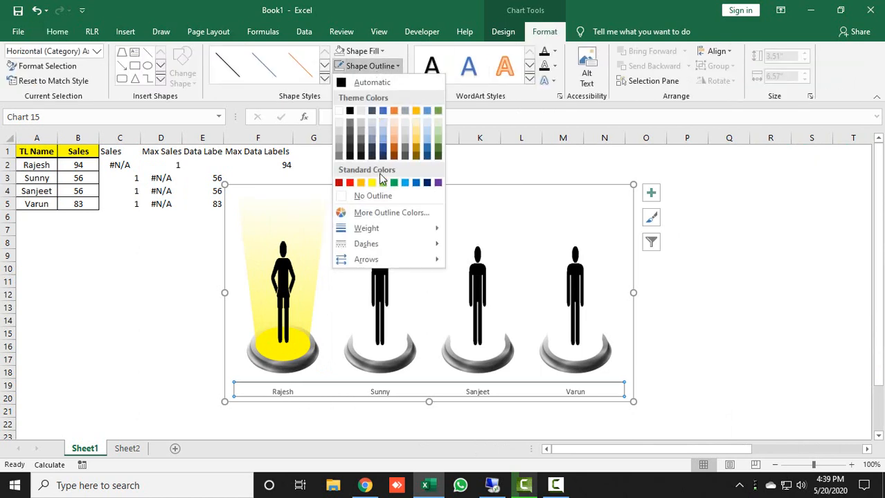
# Format the horizontal axis labels in bold Agency FB at size 12.
pyautogui.click(57, 32)
pyautogui.click(150, 56)
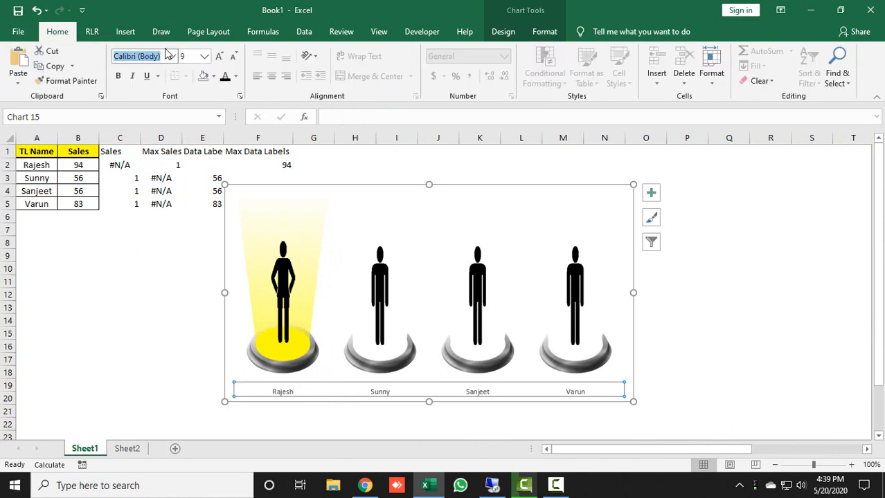
pyautogui.write('Agency FB')
pyautogui.press('Return')
pyautogui.click(219, 58)
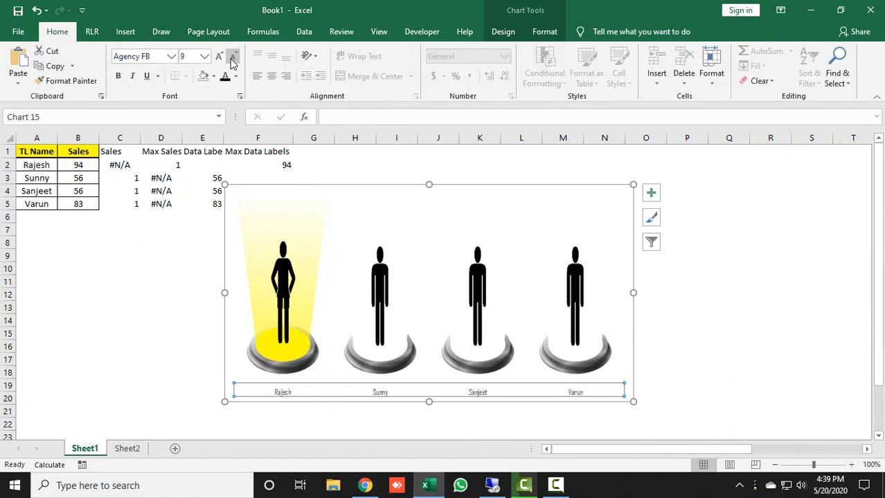
pyautogui.click(219, 58)
pyautogui.click(219, 59)
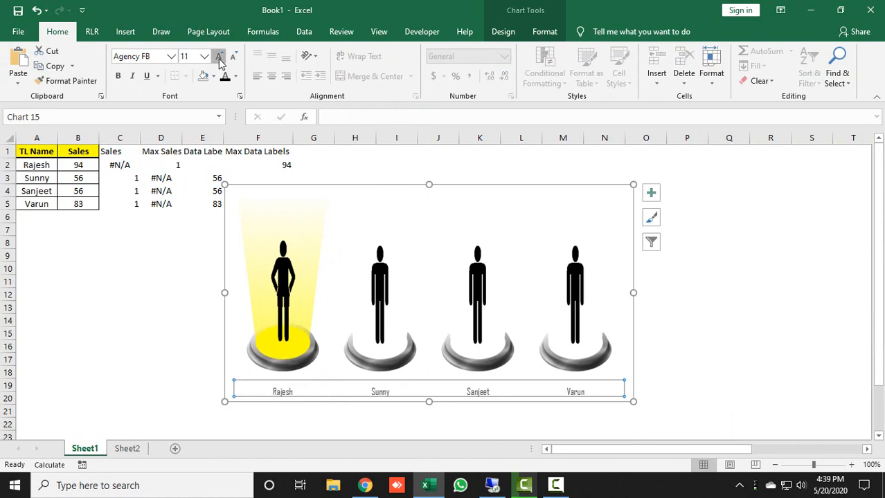
pyautogui.click(118, 76)
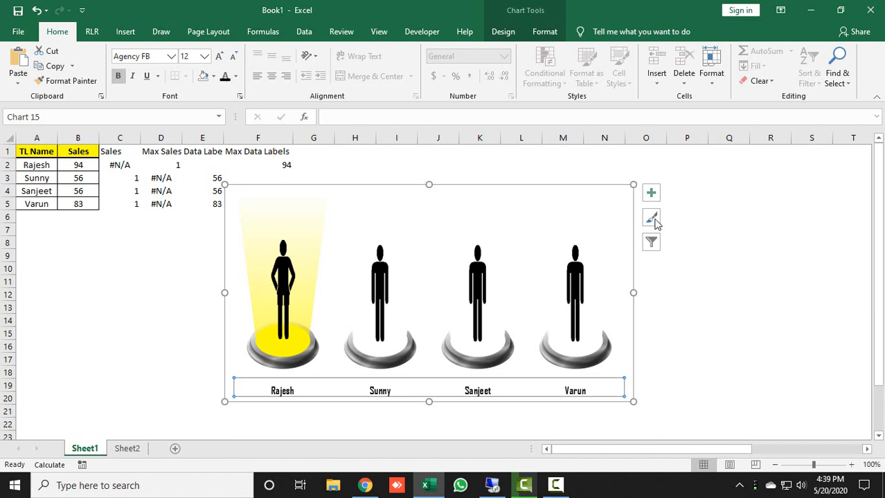
# Widen the chart on both sides, make it slightly shorter, and move it so it starts at column C just below the table.
pyautogui.moveTo(635, 294); pyautogui.dragTo(805, 293)
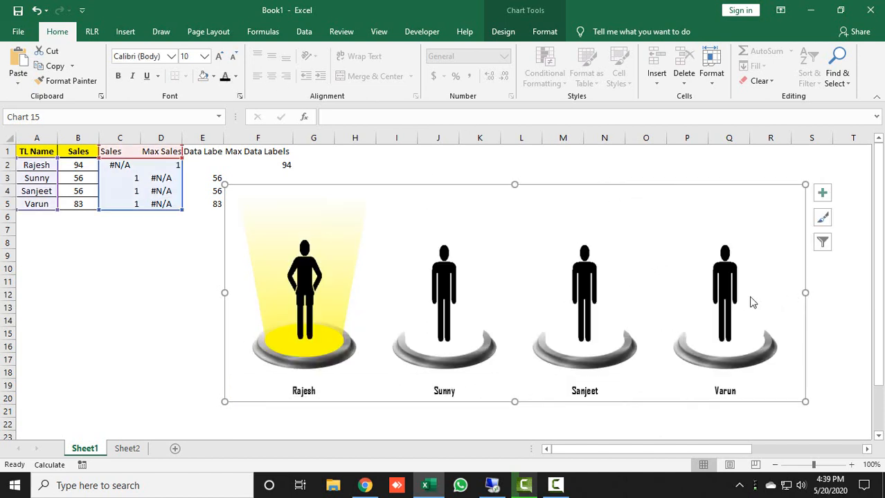
pyautogui.moveTo(225, 292); pyautogui.dragTo(188, 294)
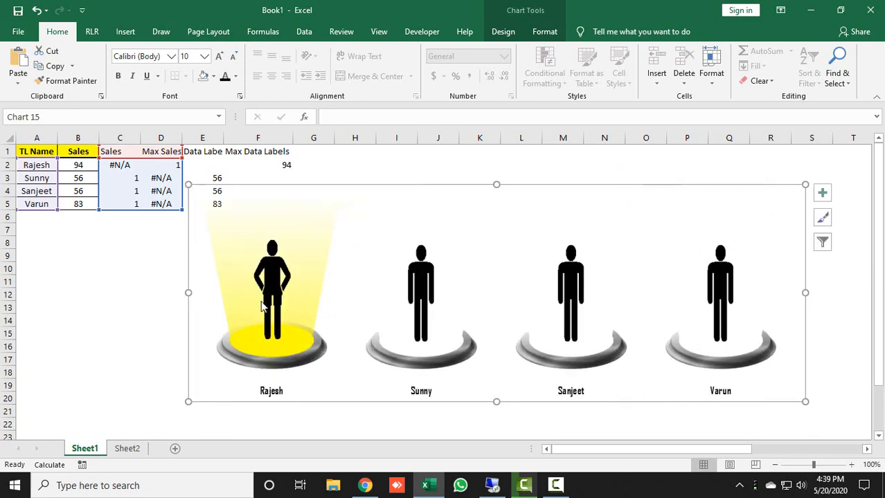
pyautogui.moveTo(494, 187)
pyautogui.mouseDown()
pyautogui.moveTo(496, 206)
pyautogui.moveTo(495, 190)
pyautogui.moveTo(495, 197)
pyautogui.mouseUp()
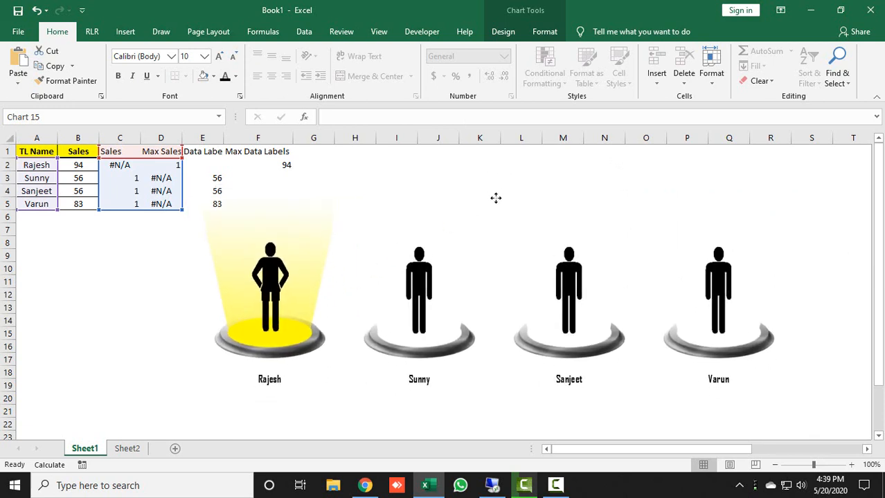
pyautogui.click(67, 337)
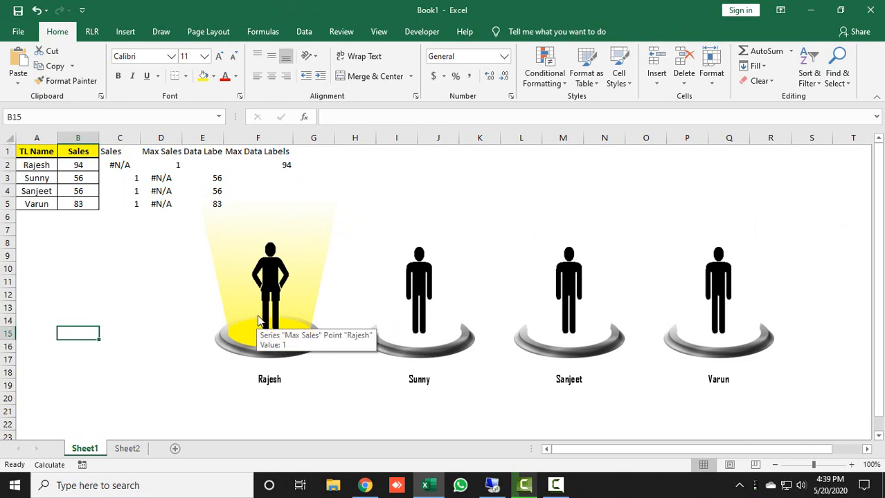
pyautogui.click(380, 253)
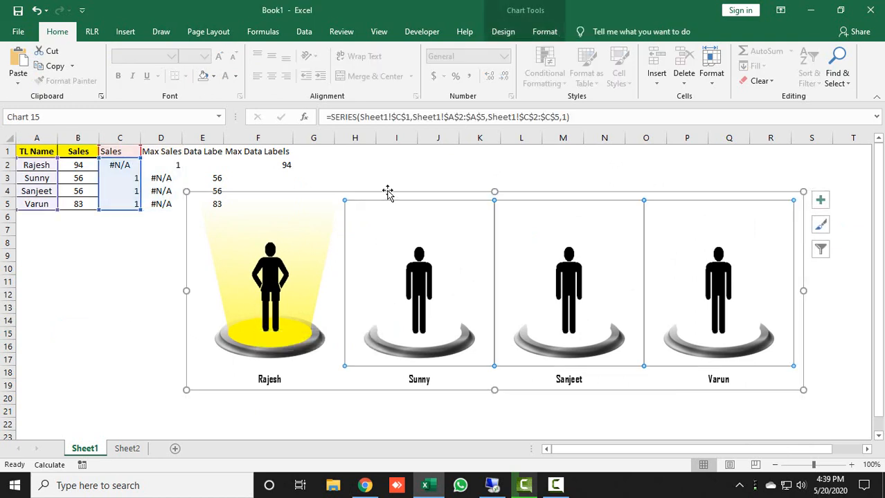
pyautogui.moveTo(385, 194); pyautogui.dragTo(300, 202)
# Add data labels to the Sales series with the unlit figures.
pyautogui.click(338, 303)
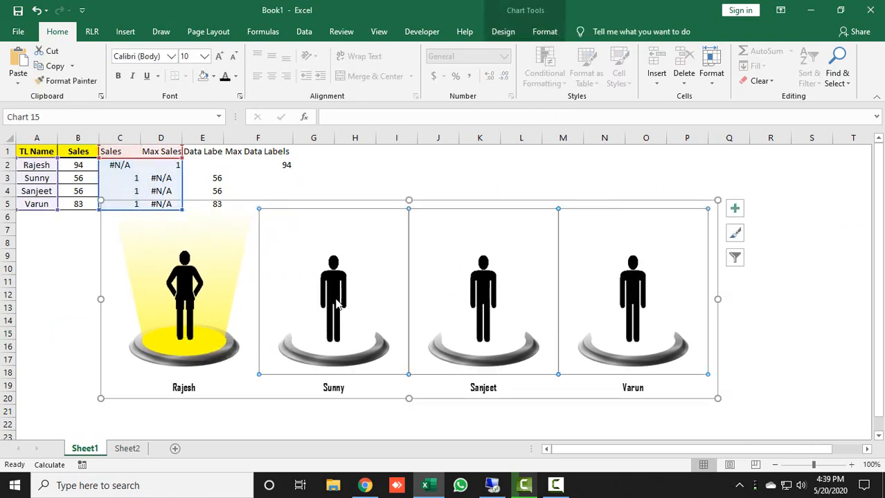
pyautogui.rightClick(341, 280)
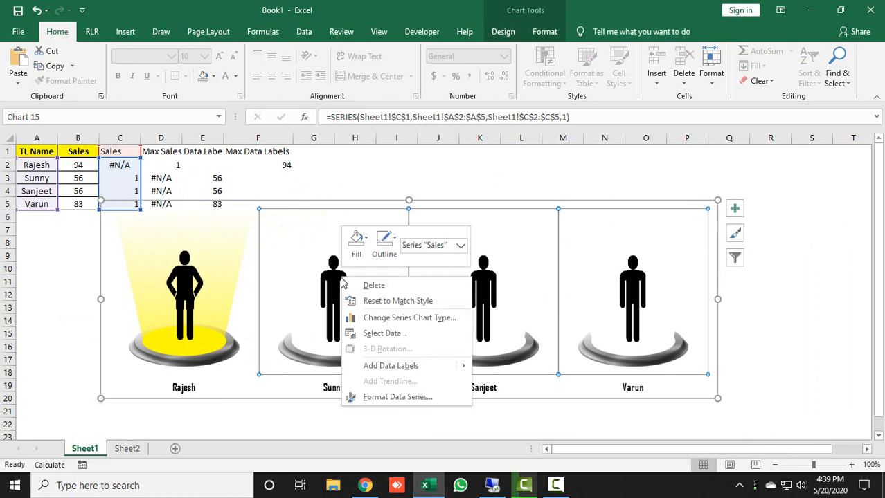
pyautogui.click(396, 365)
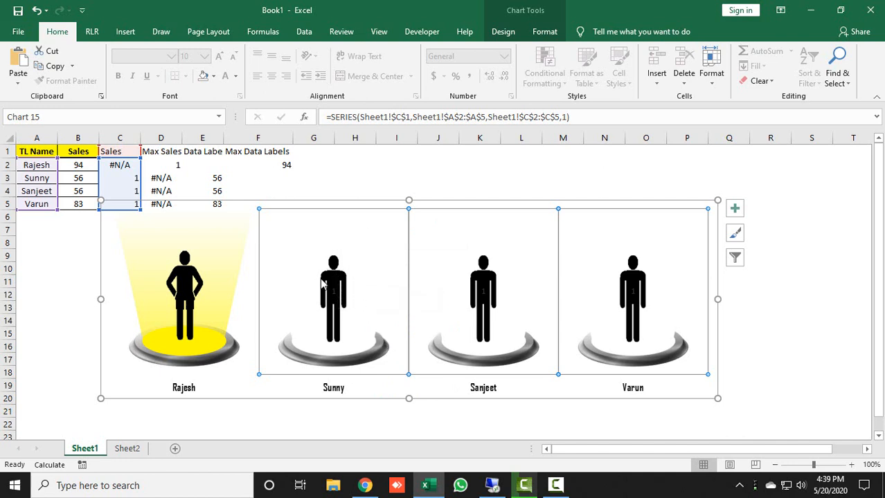
# Take the Sales data labels from cells E2:E5, turn off Value and Show Leader Lines, and position them at Inside End.
pyautogui.click(333, 306)
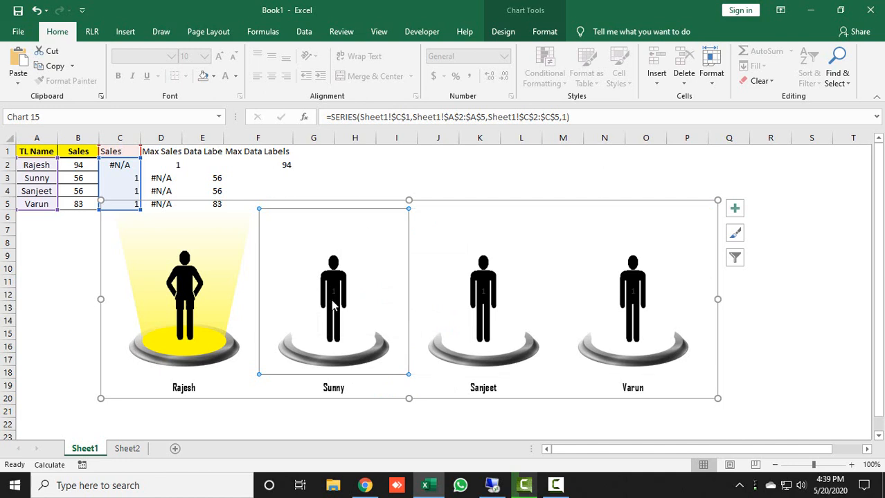
pyautogui.click(334, 293)
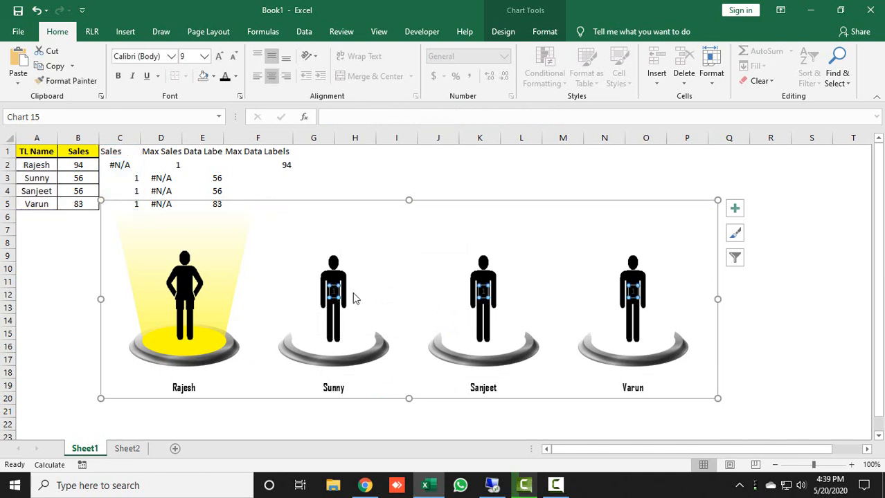
pyautogui.rightClick(333, 294)
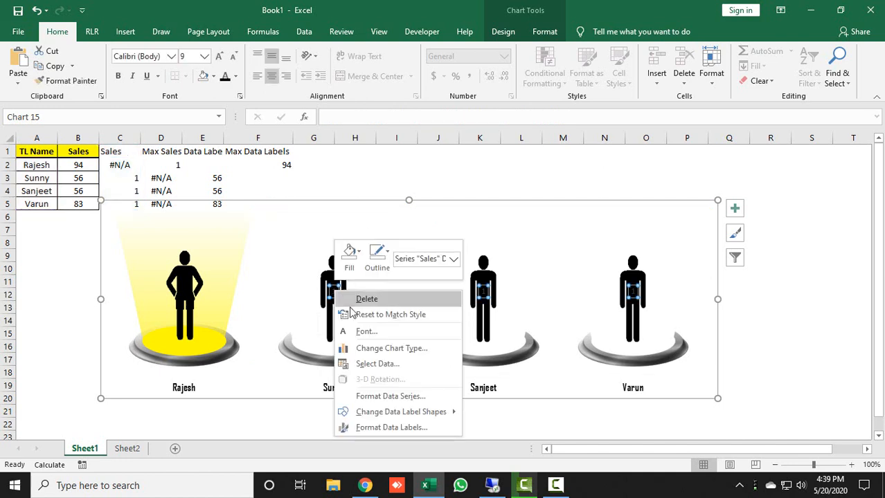
pyautogui.click(396, 425)
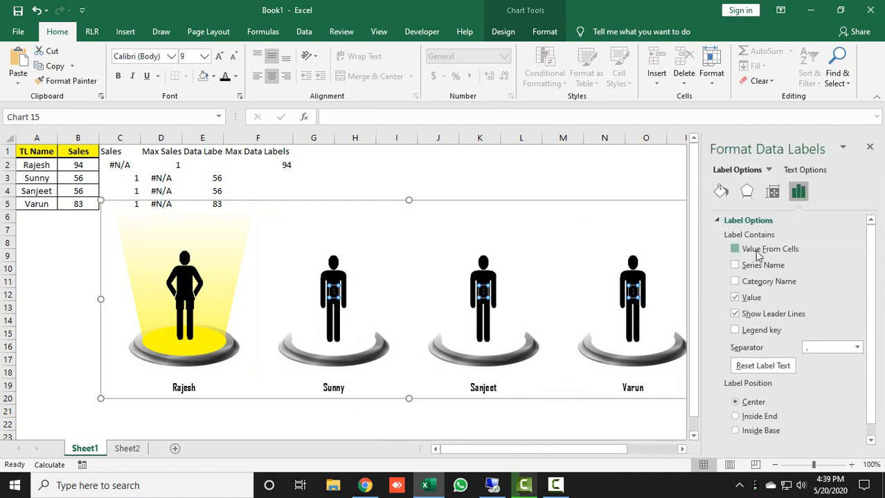
pyautogui.click(758, 254)
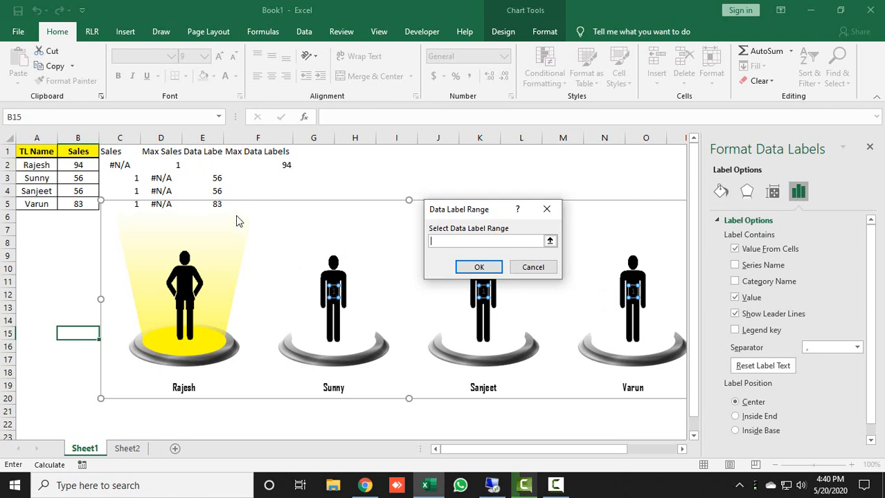
pyautogui.moveTo(215, 166); pyautogui.dragTo(215, 201)
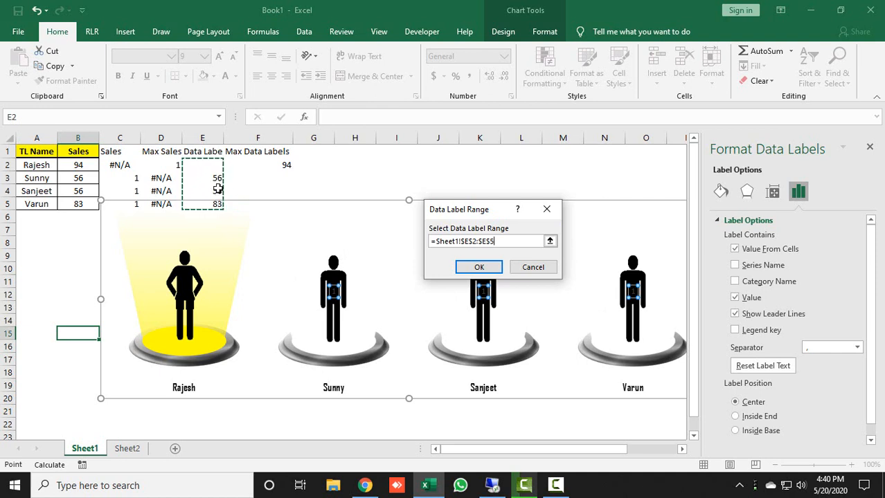
pyautogui.click(479, 268)
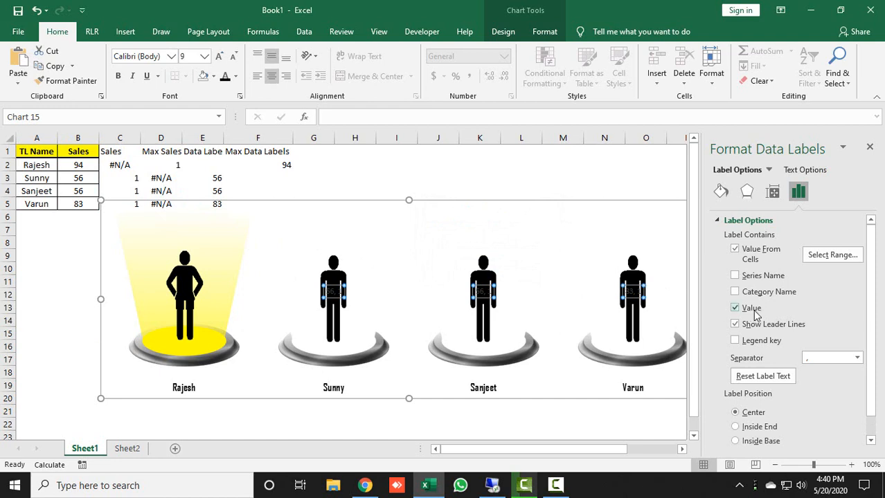
pyautogui.click(754, 312)
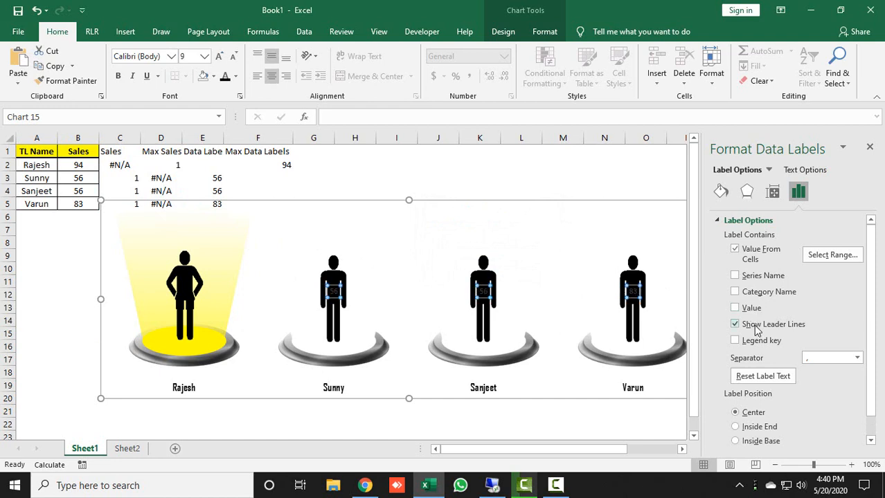
pyautogui.scroll(-2, 858, 329)
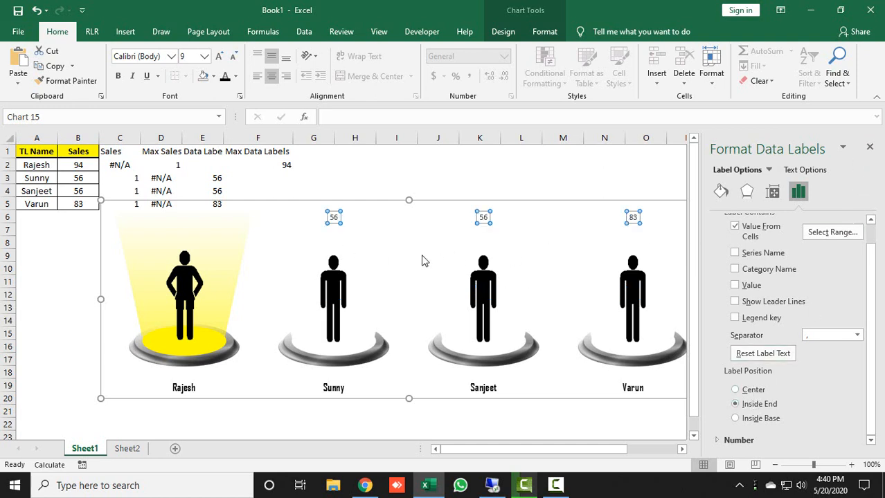
# Add a data label to the Max Sales series with the lit figure and select it for formatting.
pyautogui.rightClick(189, 278)
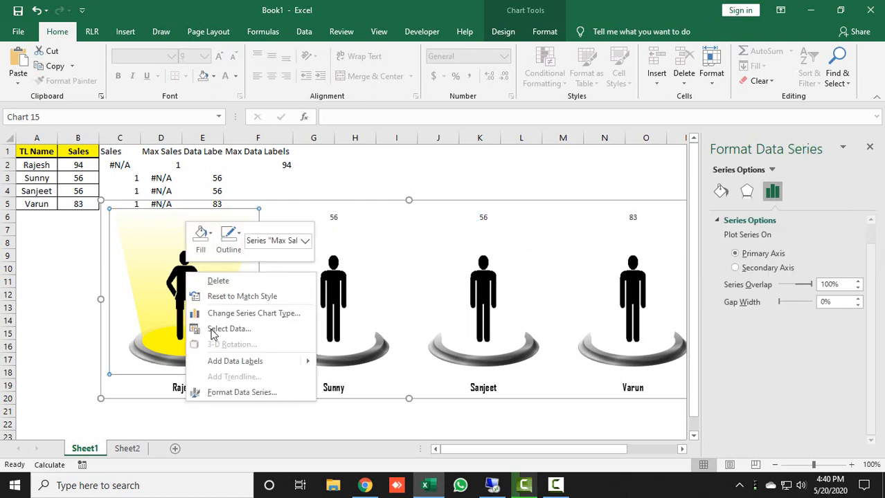
pyautogui.click(215, 360)
pyautogui.click(184, 292)
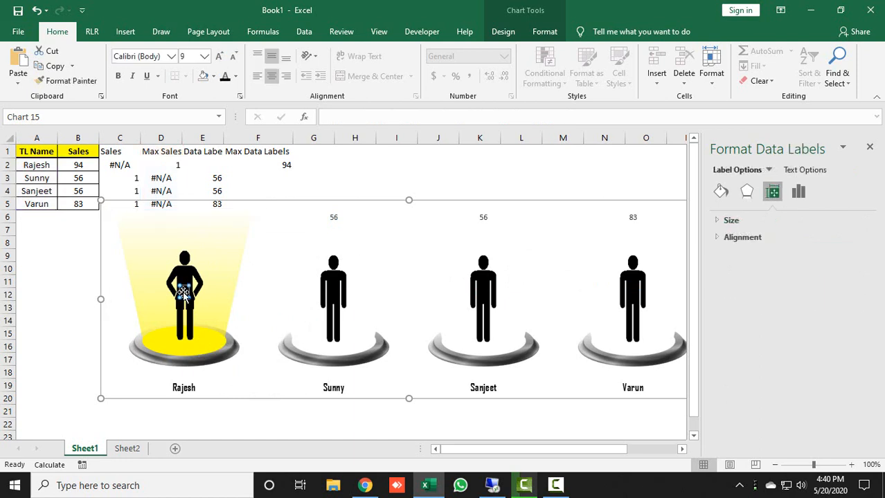
# Take the Max Sales data label from cells F2:F5, turn off Value and Show Leader Lines, and position it at Inside End.
pyautogui.rightClick(184, 292)
pyautogui.click(240, 429)
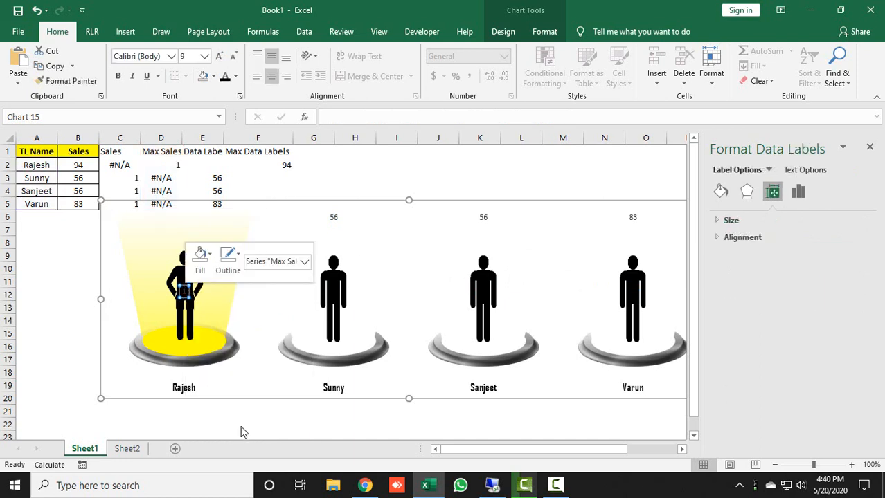
pyautogui.click(735, 249)
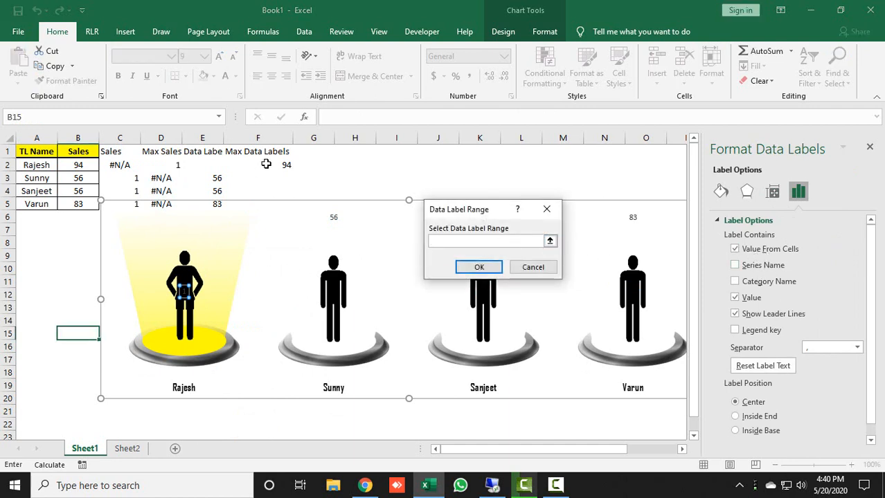
pyautogui.moveTo(268, 166); pyautogui.dragTo(274, 201)
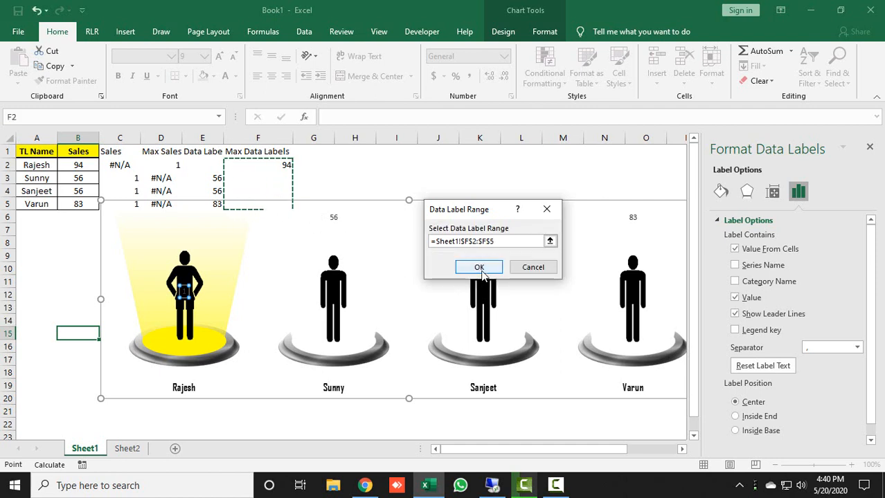
pyautogui.click(480, 267)
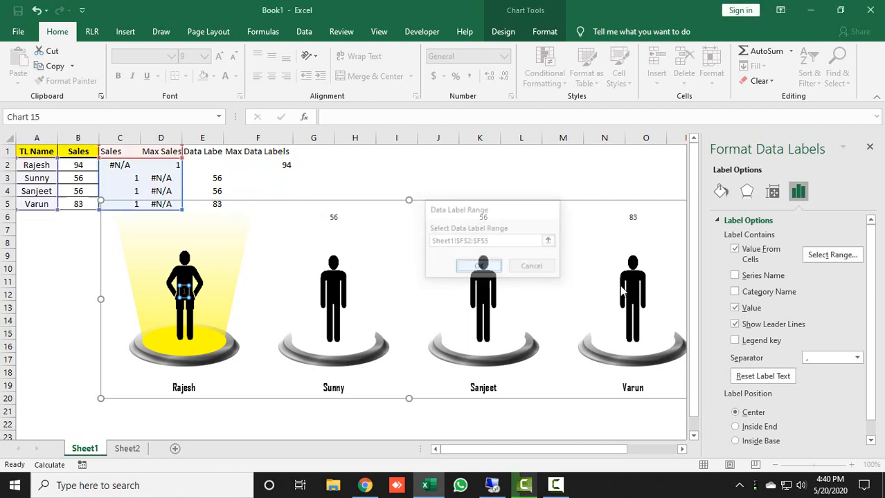
pyautogui.click(751, 315)
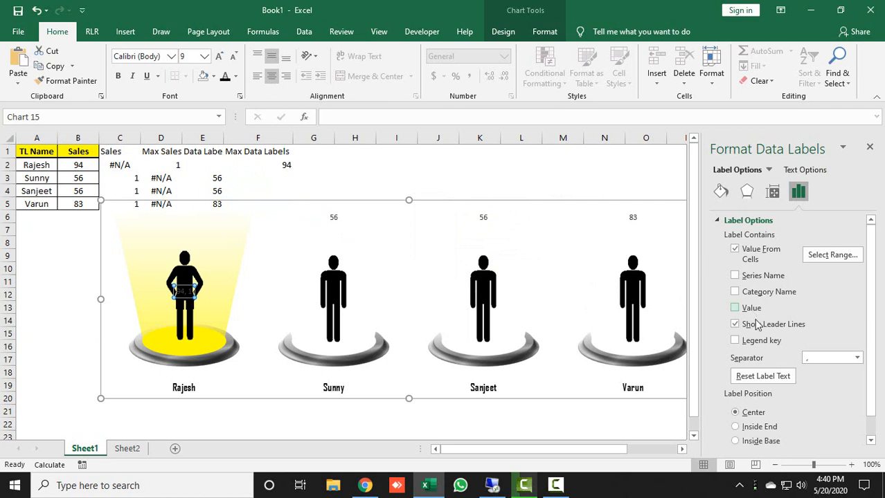
pyautogui.click(756, 429)
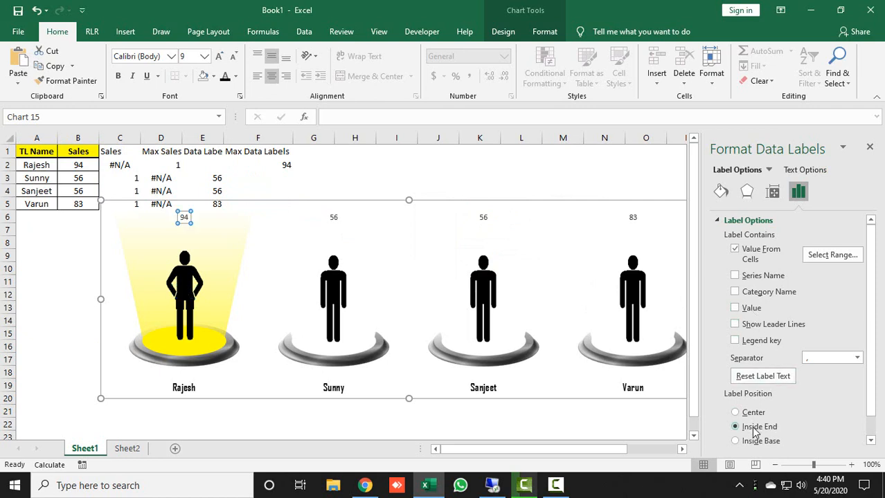
pyautogui.click(870, 147)
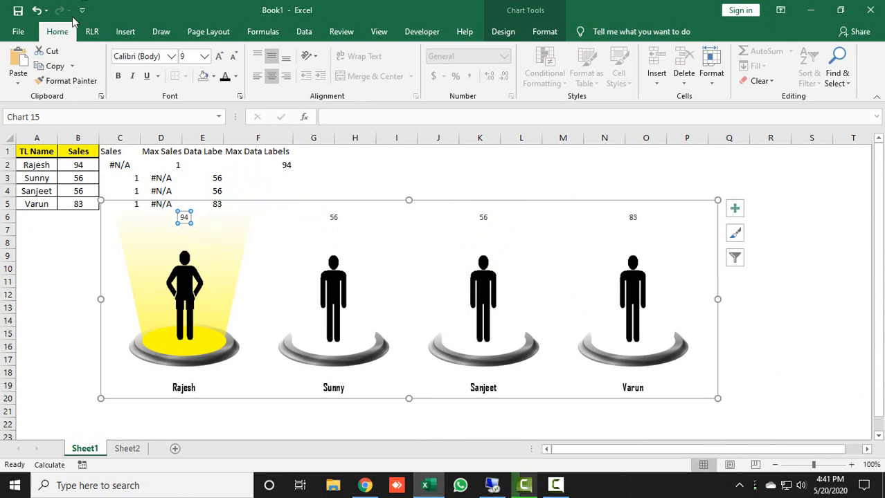
# Format the Max Sales data label in bold Agency FB at size 18.
pyautogui.click(155, 55)
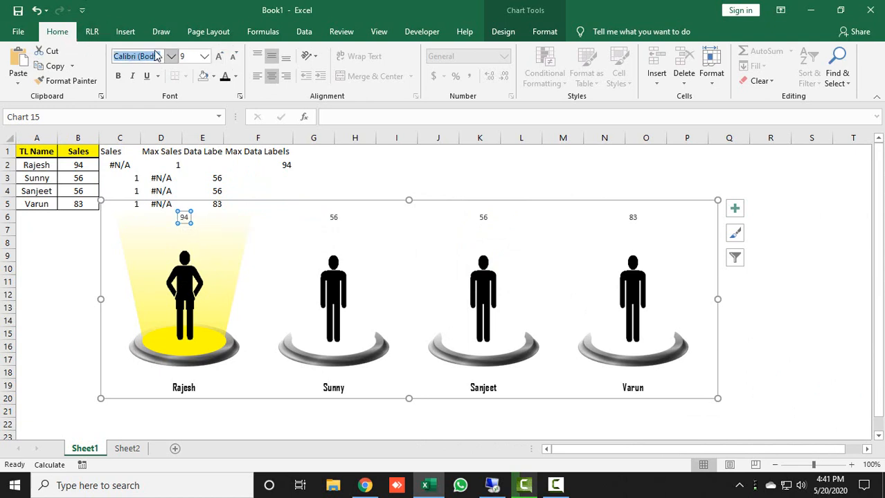
pyautogui.write('Agency FB')
pyautogui.press('Return')
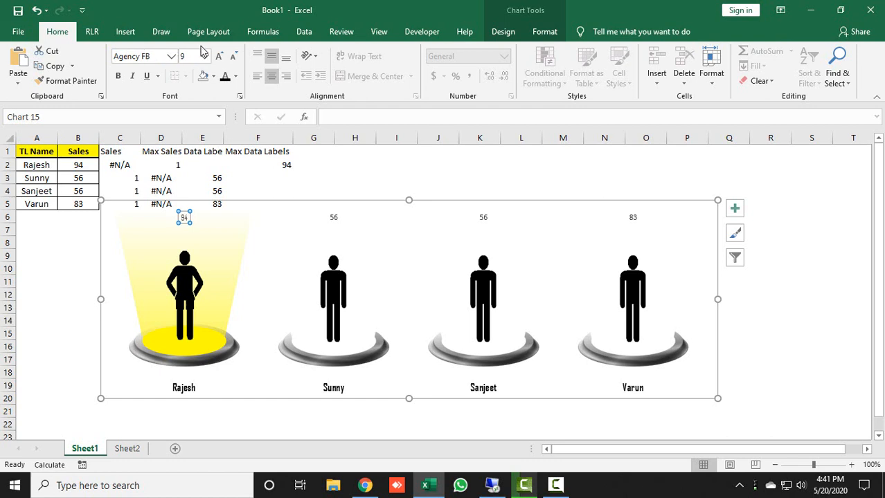
pyautogui.click(219, 56)
pyautogui.click(220, 56)
pyautogui.click(219, 57)
pyautogui.click(219, 57)
pyautogui.click(220, 56)
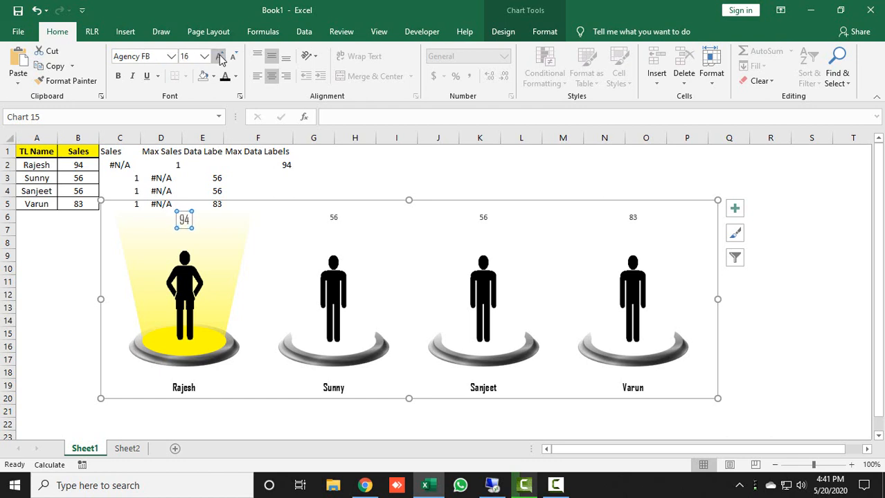
pyautogui.click(219, 56)
pyautogui.click(117, 75)
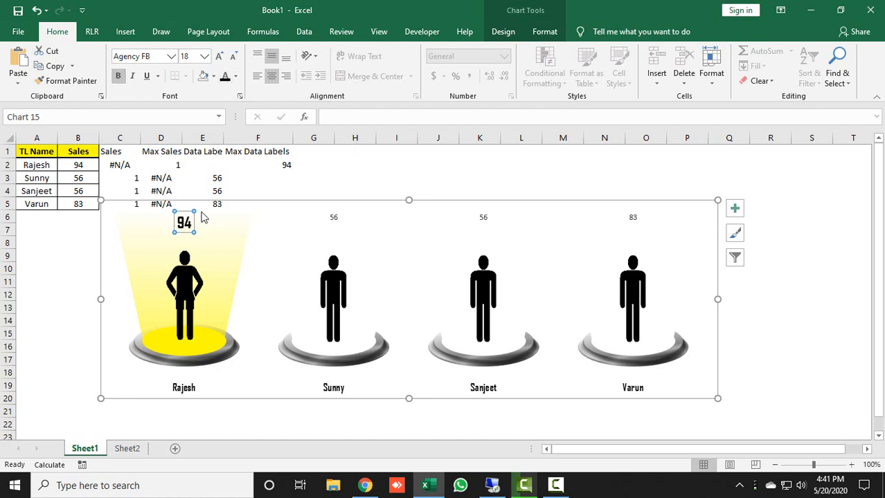
# Give the Max Sales data label the largest yellow text glow.
pyautogui.click(544, 31)
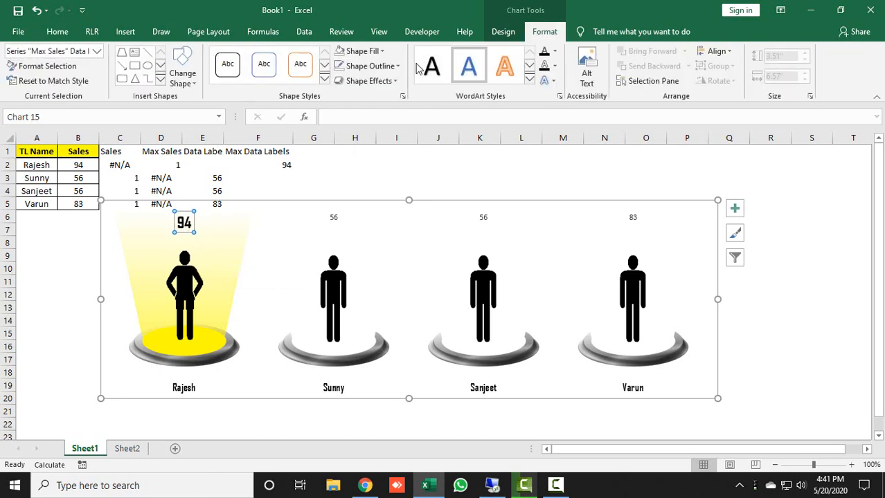
pyautogui.click(546, 81)
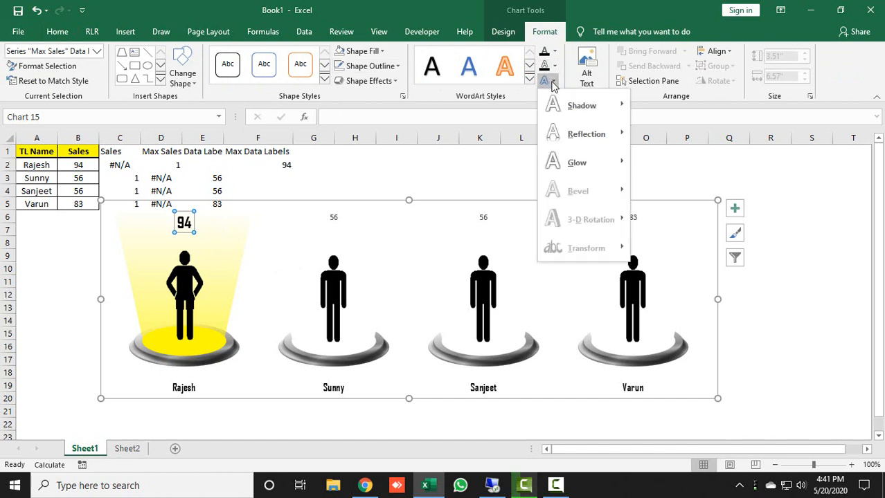
pyautogui.moveTo(591, 169)
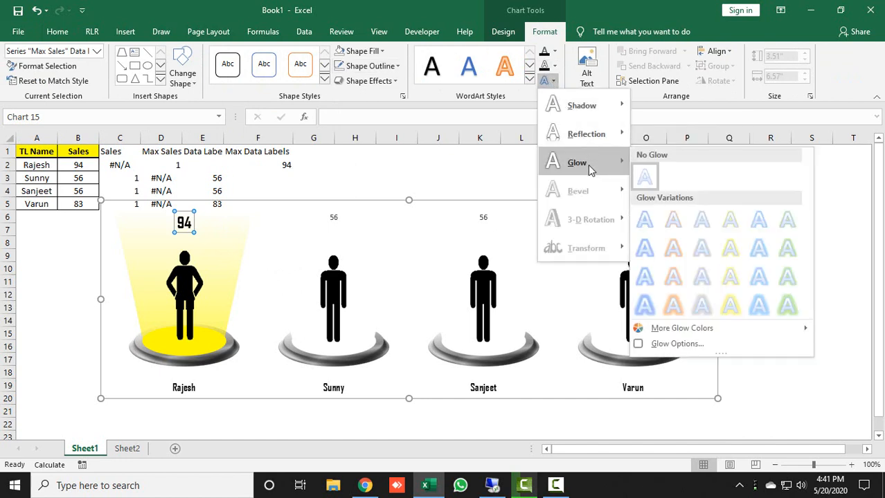
pyautogui.click(733, 303)
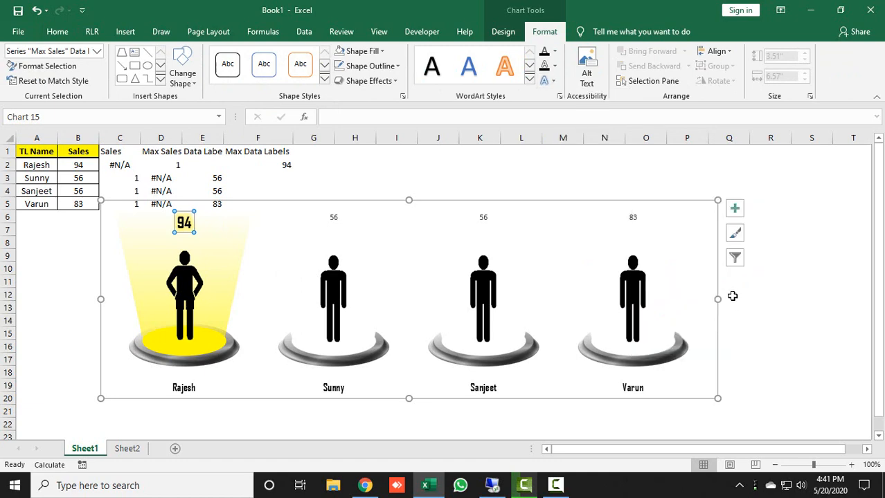
# Format the Sales data labels of the unlit figures in bold Agency FB at size 11.
pyautogui.click(334, 217)
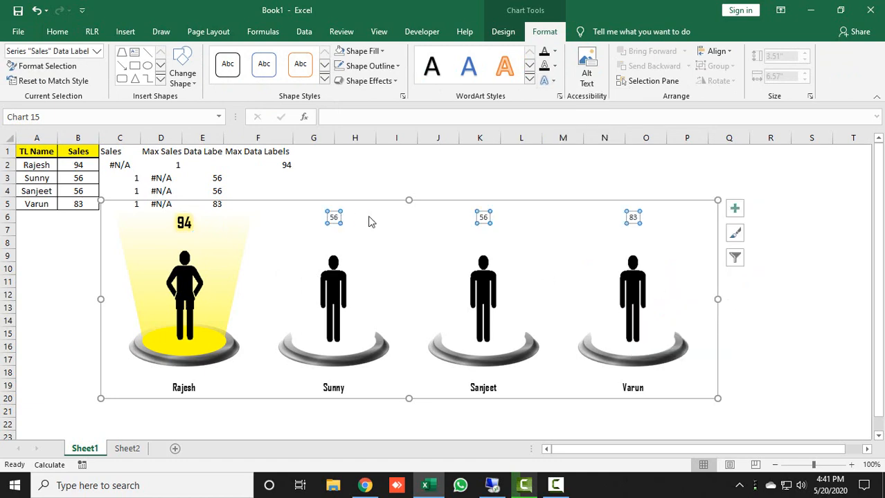
pyautogui.click(63, 32)
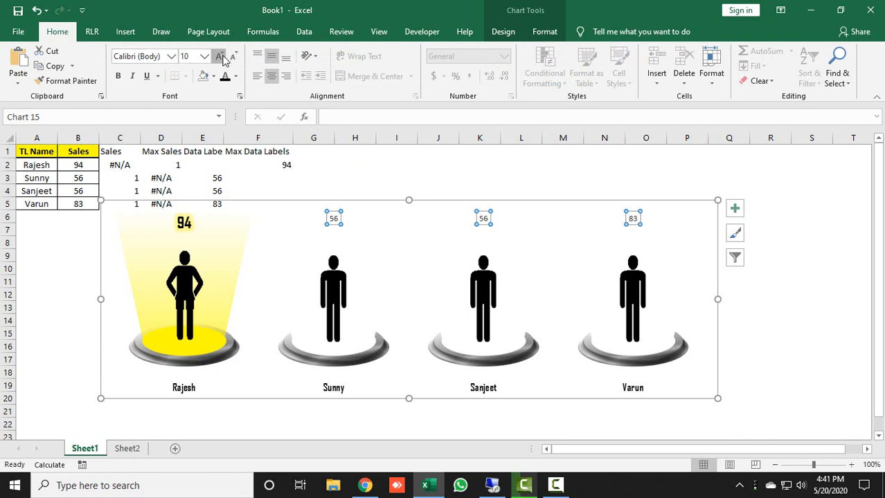
pyautogui.click(220, 56)
pyautogui.click(221, 57)
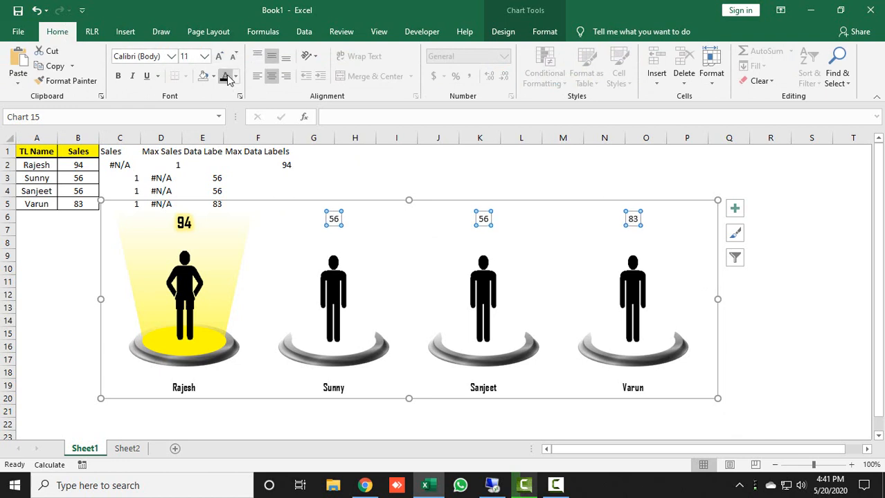
pyautogui.click(125, 56)
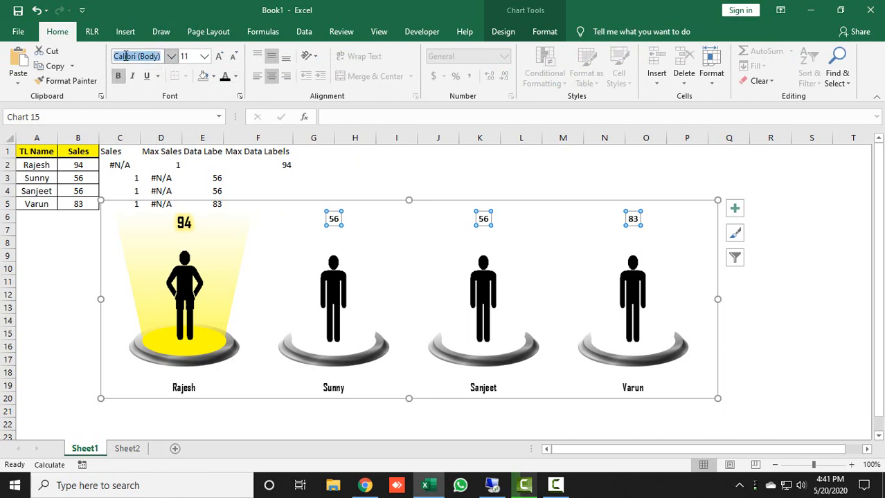
pyautogui.write('Agency FB')
pyautogui.press('Return')
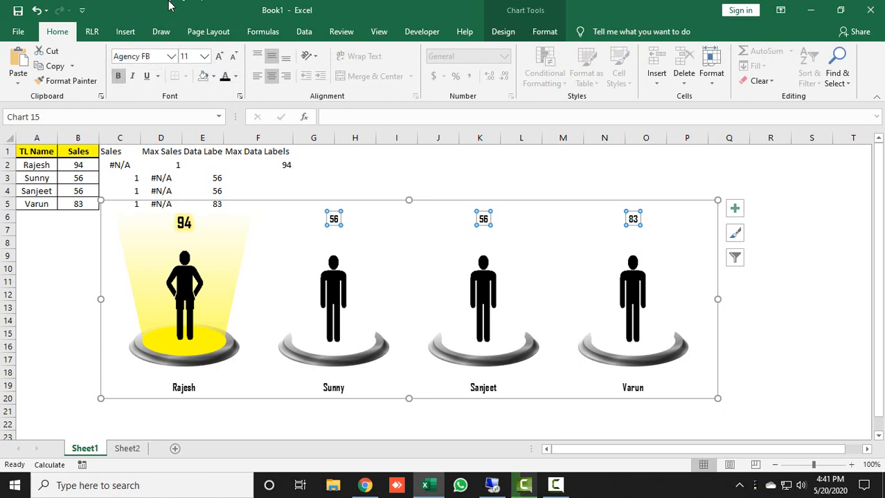
pyautogui.click(61, 241)
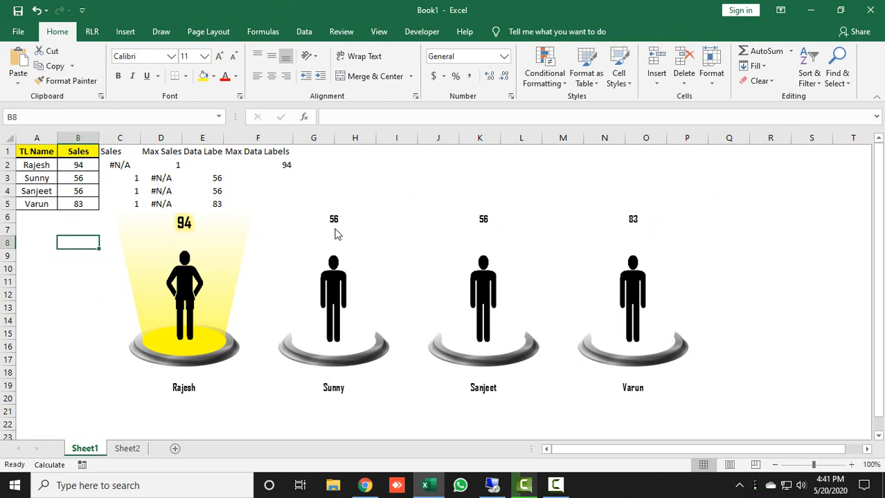
# Move the chart up over the helper cells and enlarge it proportionally so it spans about columns C to R and rows 3 to 21.
pyautogui.click(406, 210)
pyautogui.moveTo(415, 202); pyautogui.dragTo(447, 167)
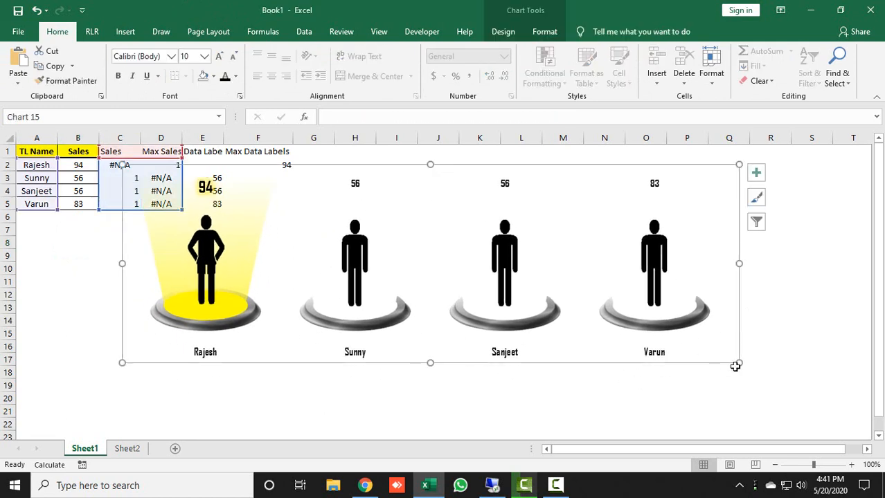
pyautogui.moveTo(739, 364); pyautogui.dragTo(784, 397)
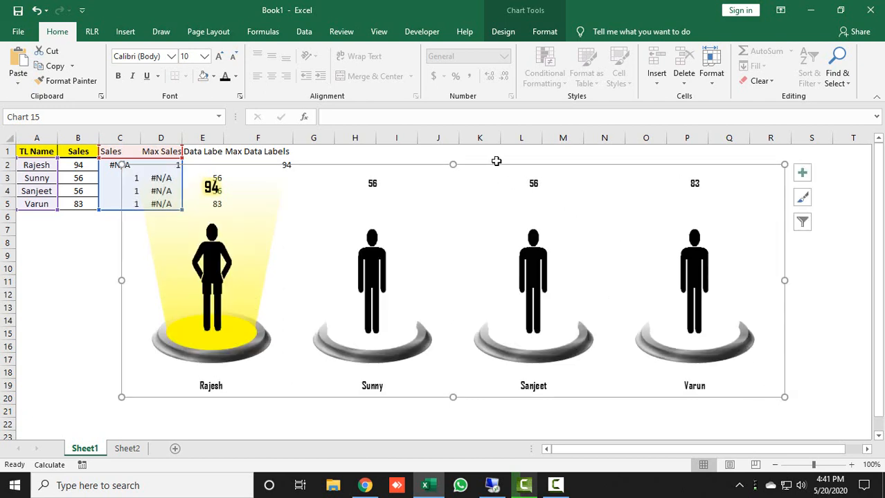
pyautogui.moveTo(494, 168); pyautogui.dragTo(493, 183)
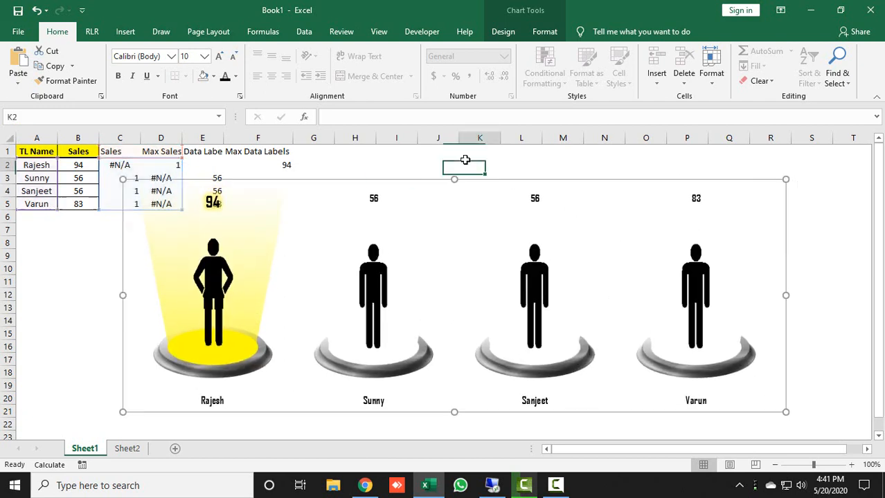
pyautogui.click(479, 164)
# Hide the helper data in C1:F5 by setting its font colour to white.
pyautogui.moveTo(111, 151); pyautogui.dragTo(257, 209)
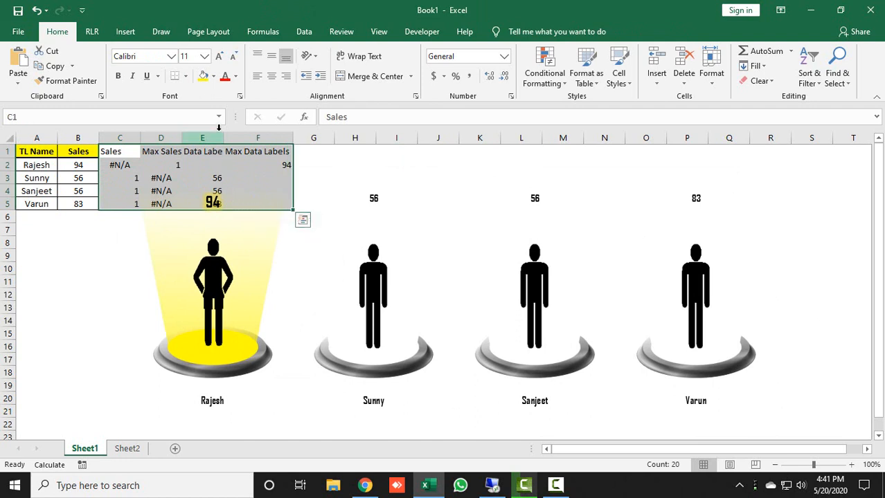
pyautogui.click(236, 76)
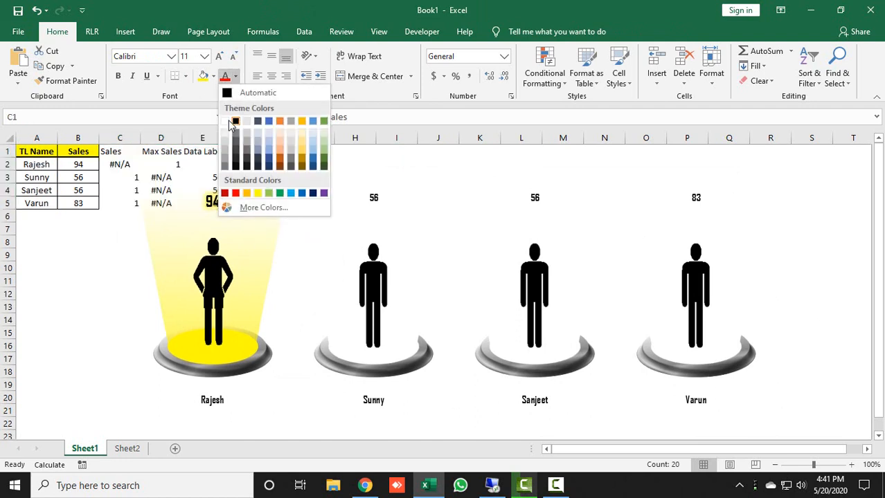
pyautogui.click(226, 121)
pyautogui.click(345, 262)
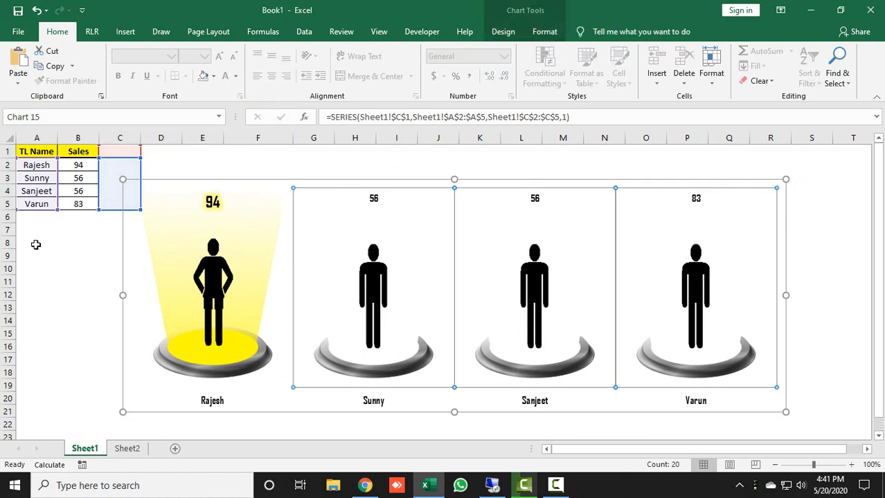
pyautogui.click(36, 242)
# Nudge the chart up by about one row beside the sales table and deselect it.
pyautogui.click(276, 184)
pyautogui.moveTo(282, 180); pyautogui.dragTo(275, 174)
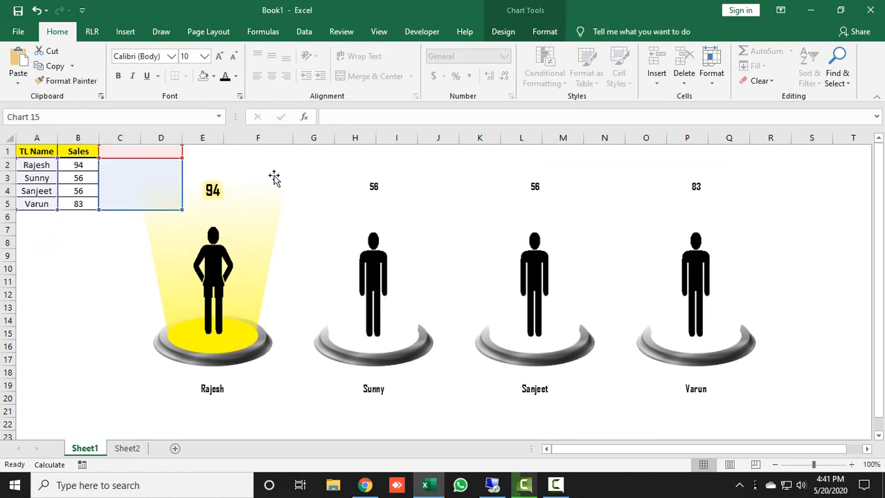
pyautogui.click(66, 245)
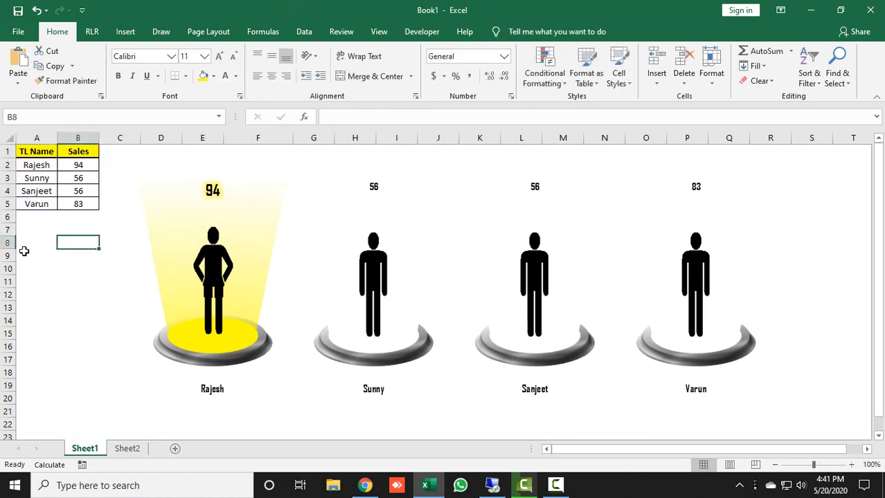
# Recalculate the sheet repeatedly to check that the spotlight and labels follow the highest sales value.
pyautogui.press('F9')
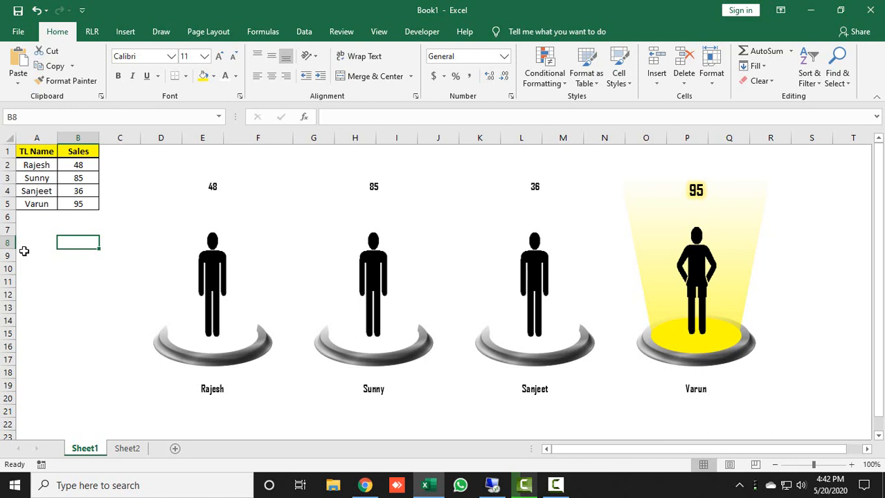
pyautogui.press('F9')
pyautogui.press('F9')
pyautogui.press('F9')
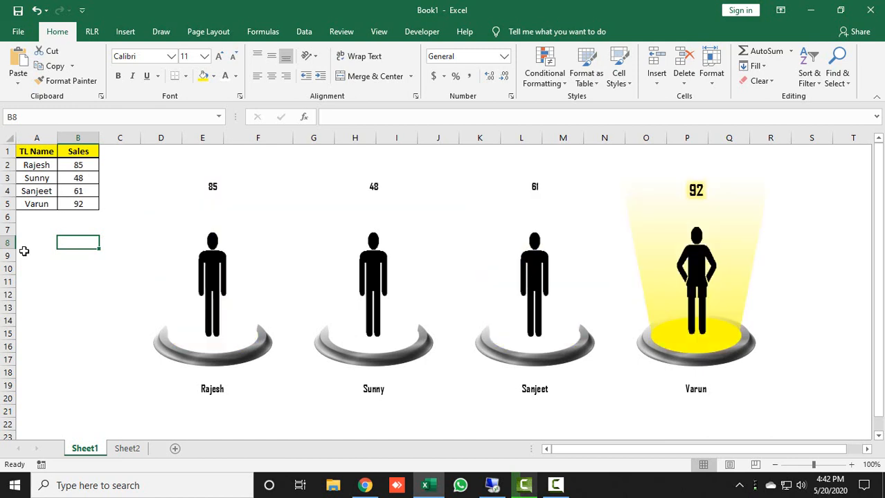
pyautogui.press('F9')
pyautogui.press('F9')
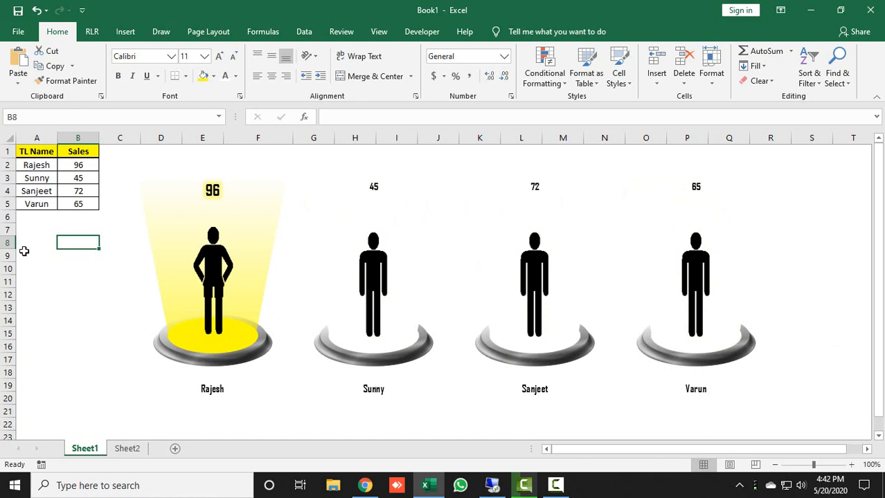
pyautogui.press('F9')
pyautogui.press('F9')
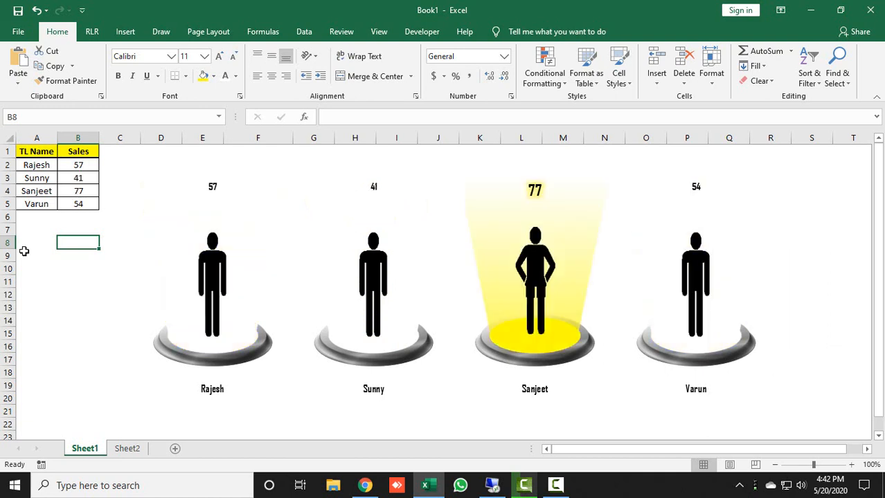
pyautogui.press('F9')
pyautogui.press('F9')
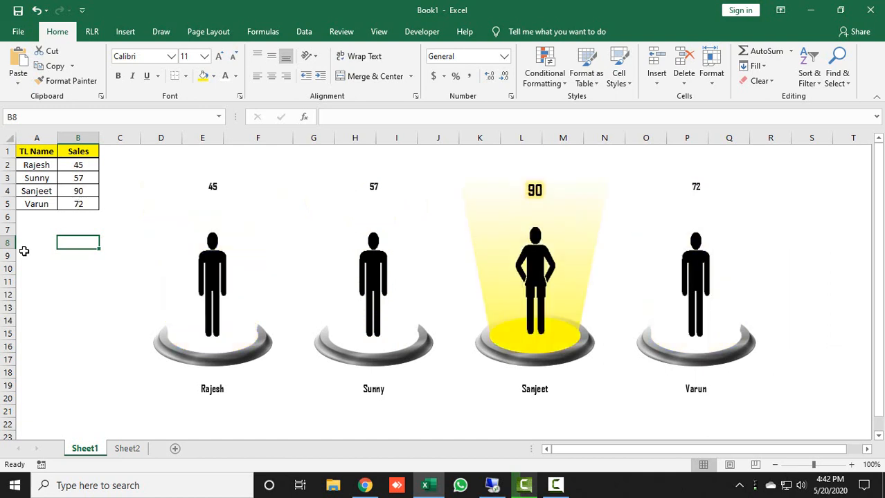